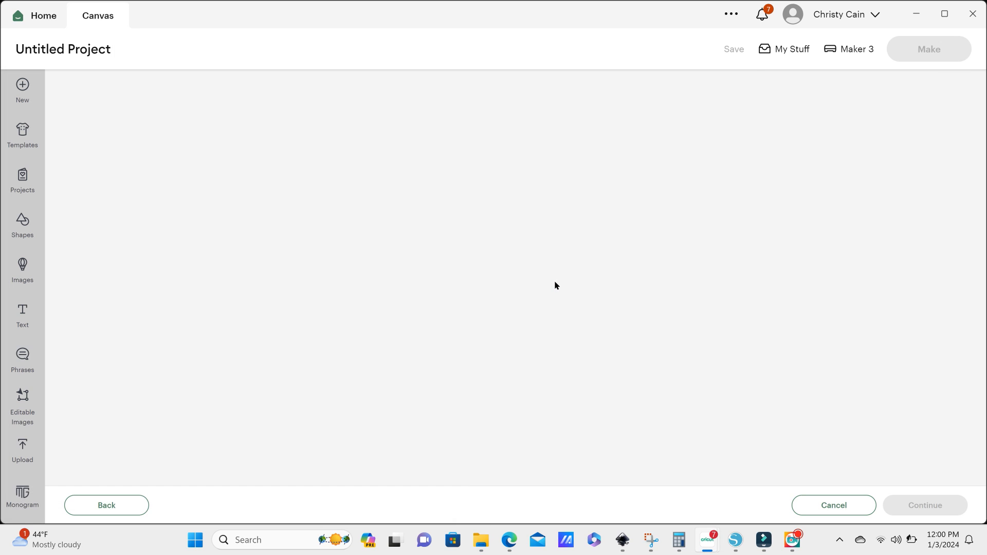
Upload the Bigfoot Forest SVG image and add it to the canvas.
click(929, 505)
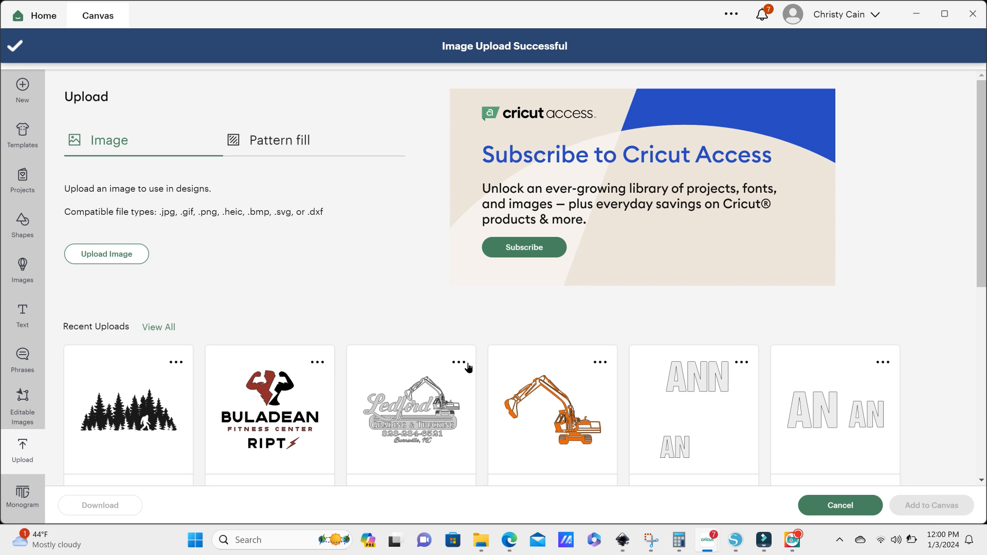
click(949, 510)
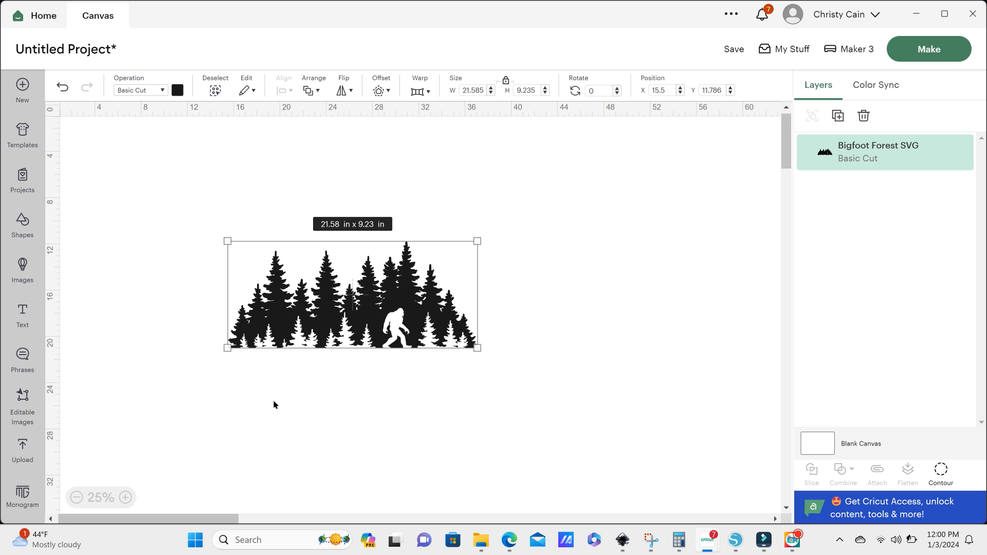
Delete the forest image from the canvas and load ASC Sticker Label PNG.png from the Inkscape folder for upload.
key(Delete)
click(18, 448)
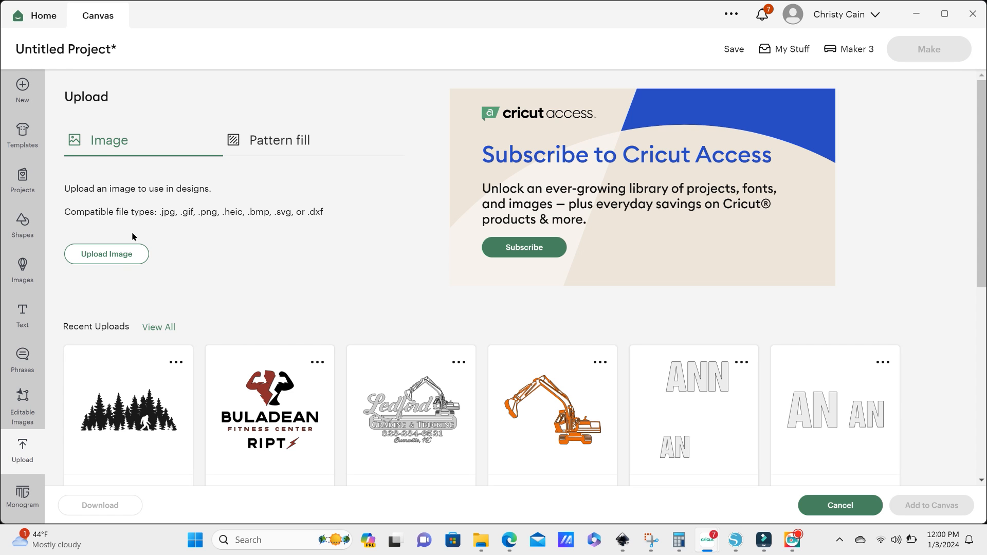
click(140, 256)
click(170, 154)
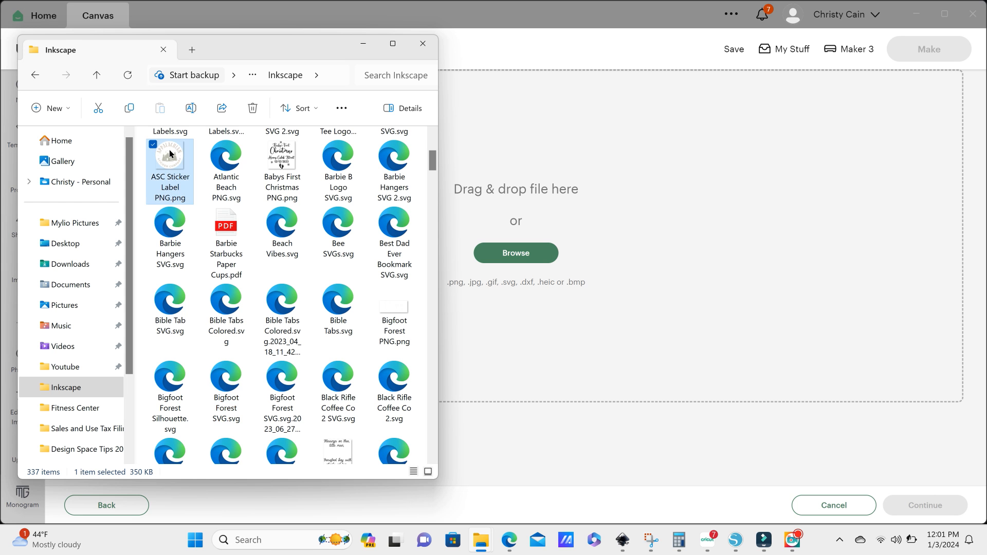
drag(170, 155, 502, 203)
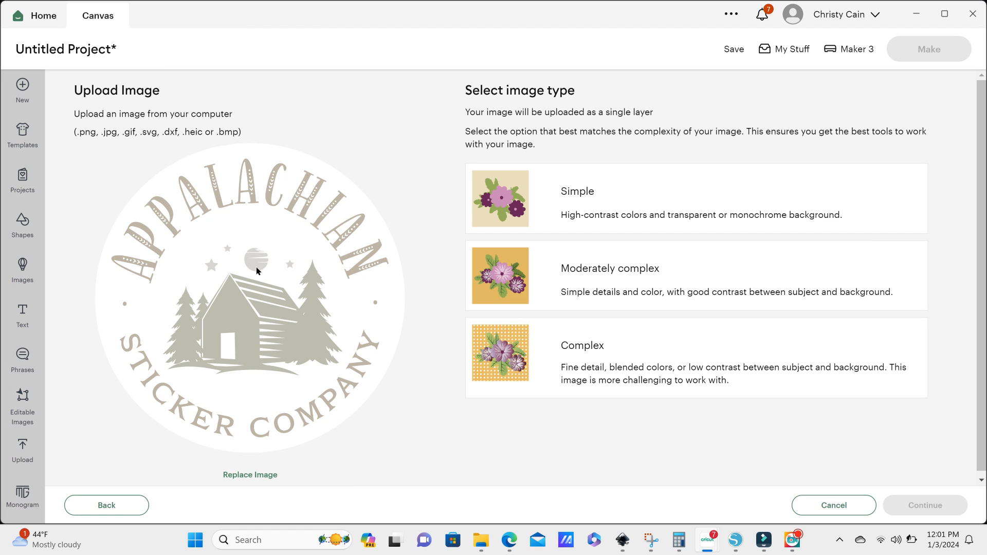
Upload the sticker label as a Complex image with the Print Then Cut upload type, leaving its background untouched.
click(556, 382)
click(925, 506)
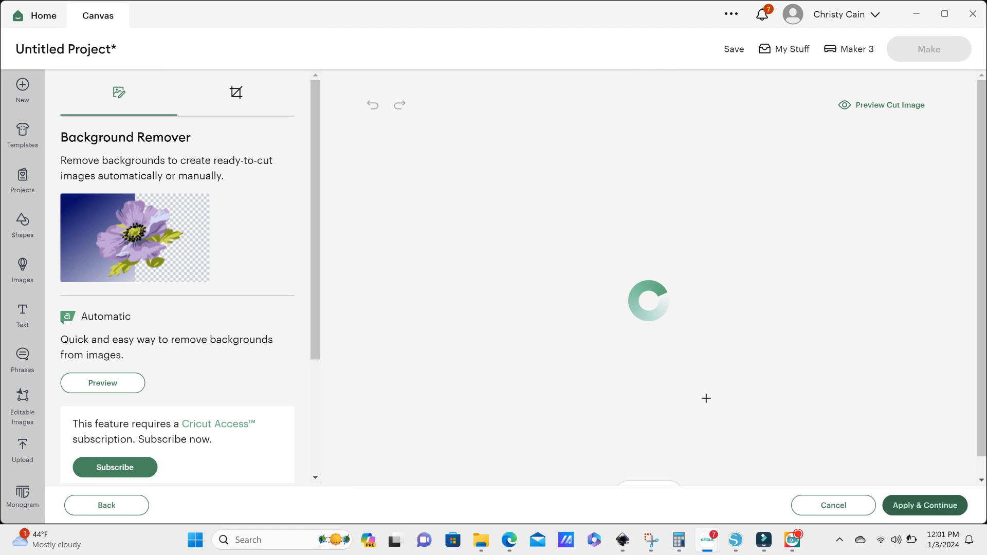
click(897, 501)
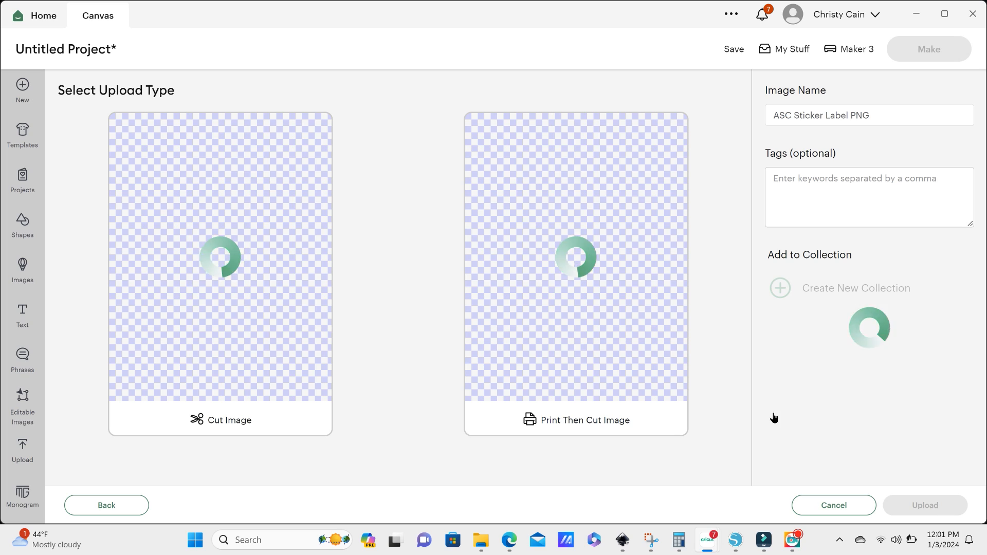
click(628, 336)
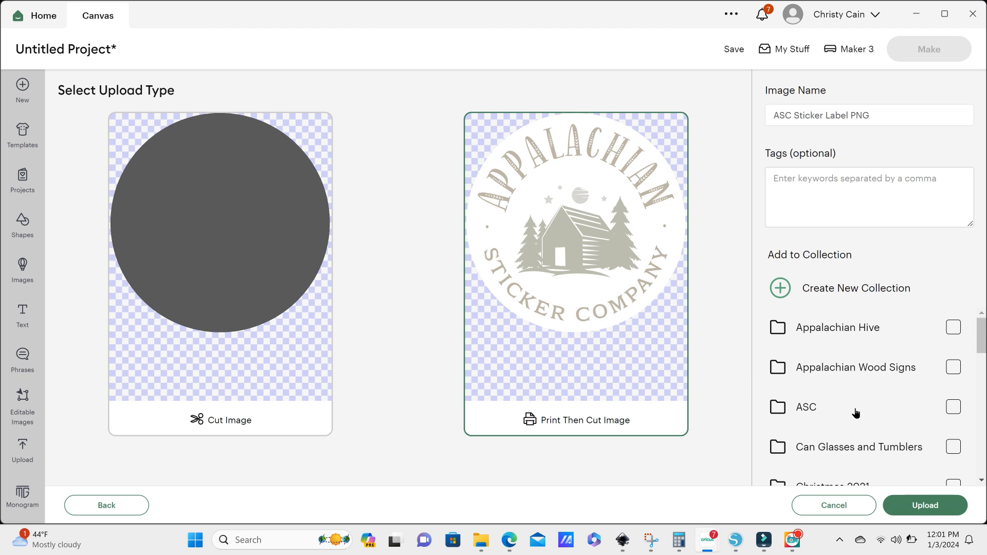
click(921, 508)
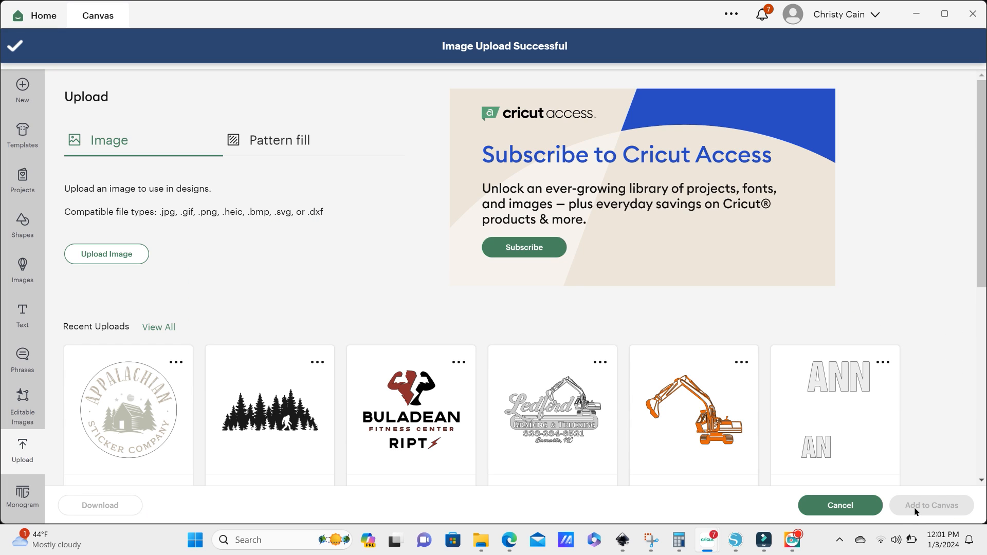
Add the uploaded Appalachian Sticker Company label to the canvas and move it toward the middle.
click(110, 424)
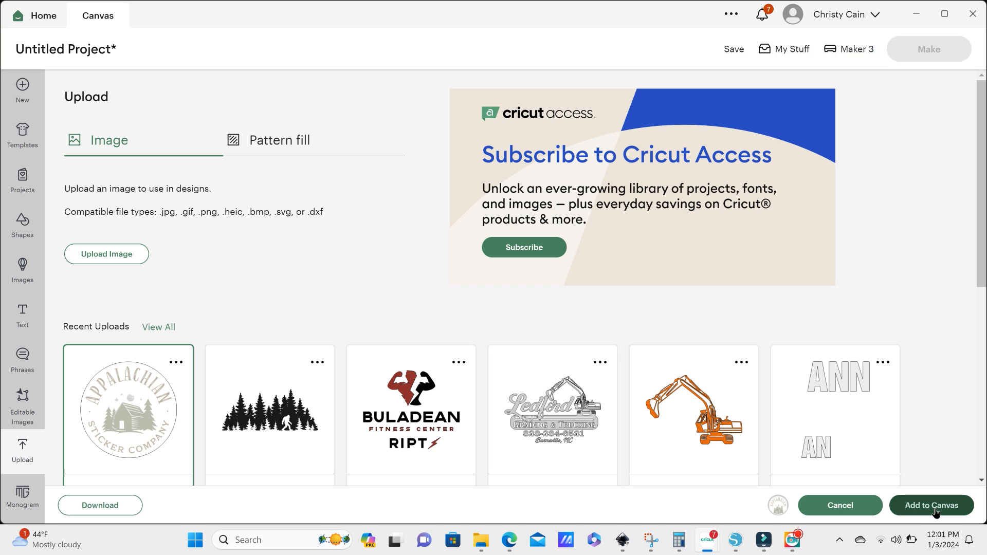
click(932, 506)
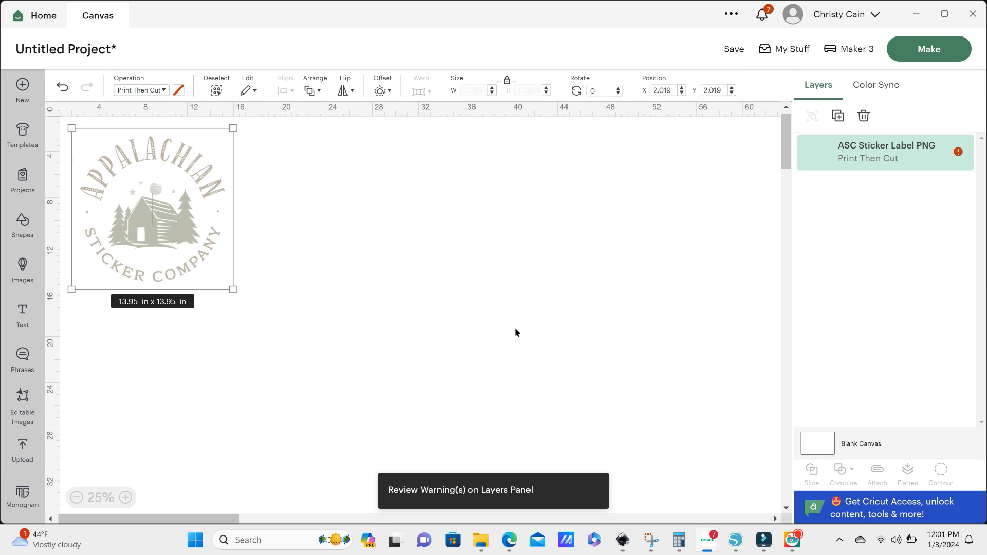
drag(140, 221, 295, 264)
click(478, 309)
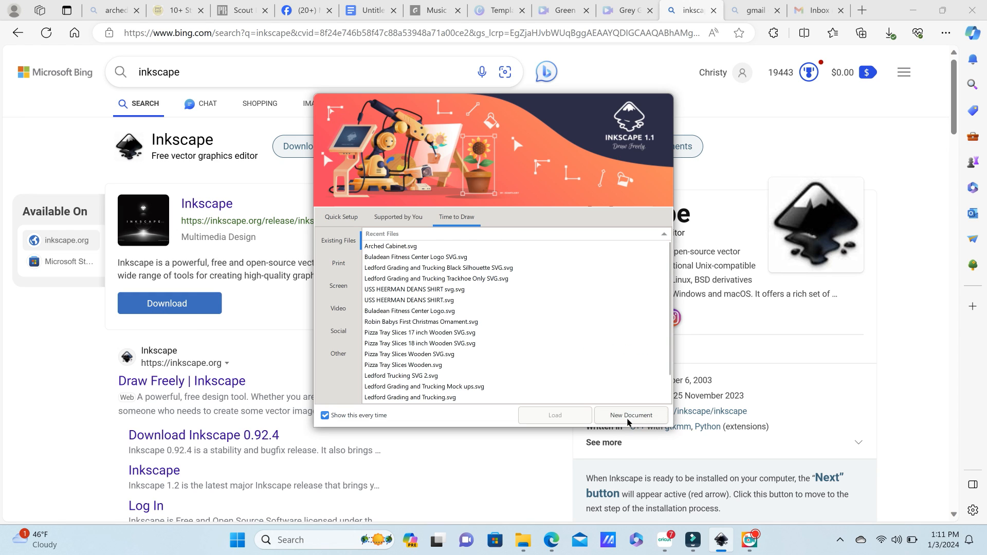
Create a new Inkscape document and search Bing Images in the browser for "free mountain svg".
click(628, 419)
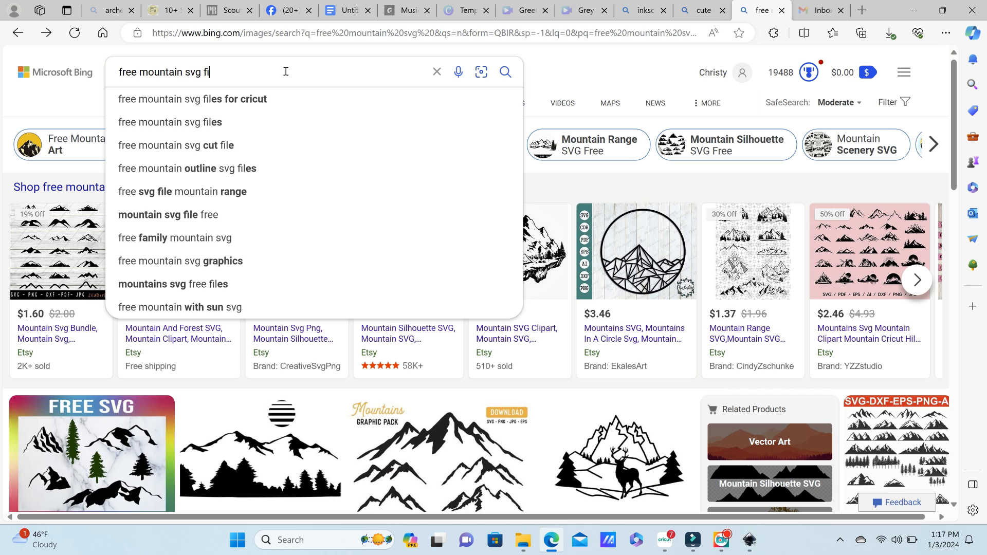
key(BackSpace)
key(BackSpace)
key(BackSpace)
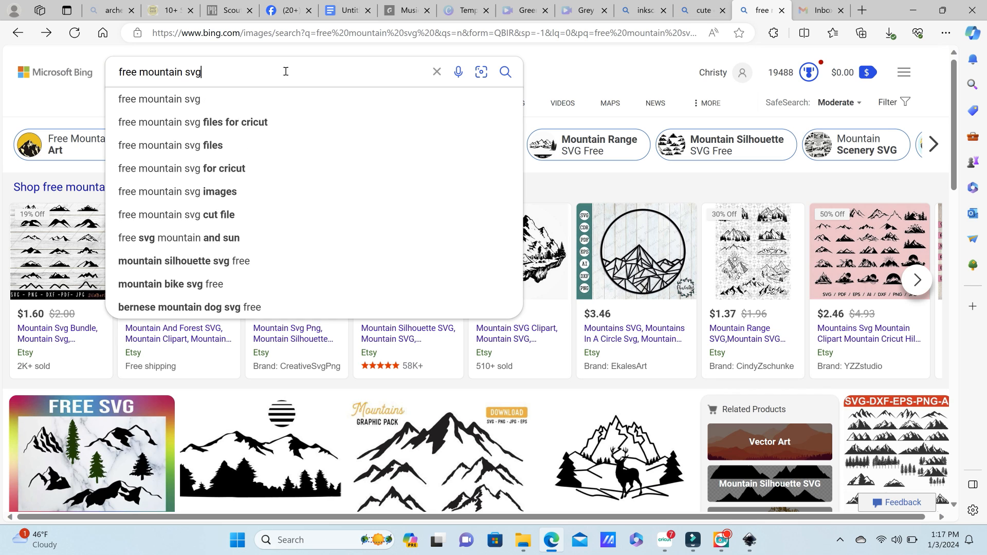
key(Return)
scroll(452, 322, down, 5)
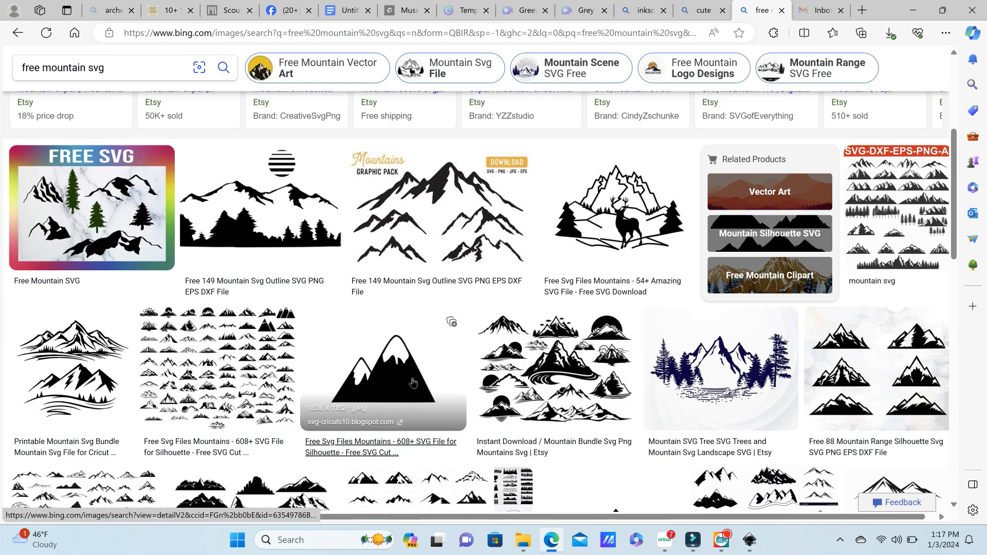
Copy the simple black two-peak mountain image from the search results and paste it into the Inkscape document.
right_click(413, 382)
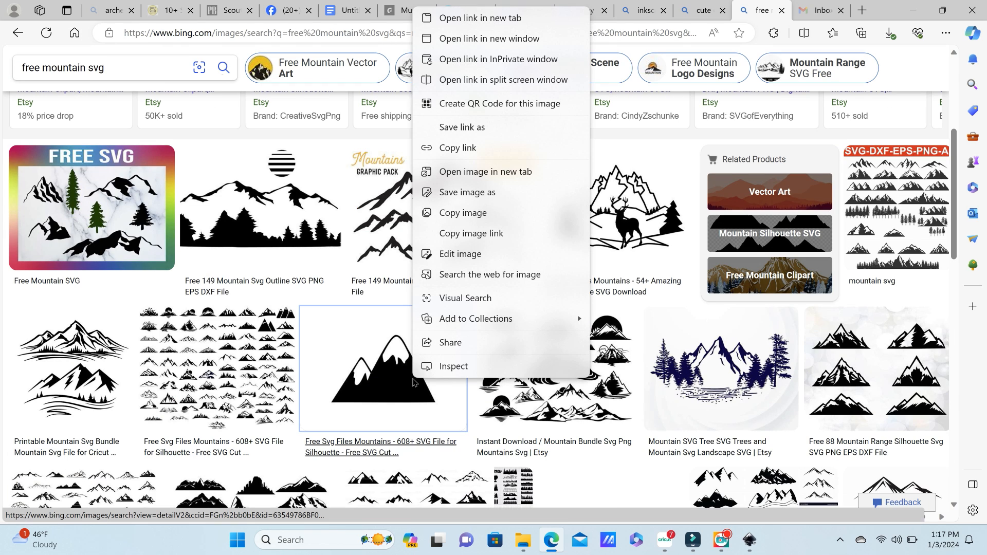
click(466, 215)
key(alt+Tab)
right_click(291, 214)
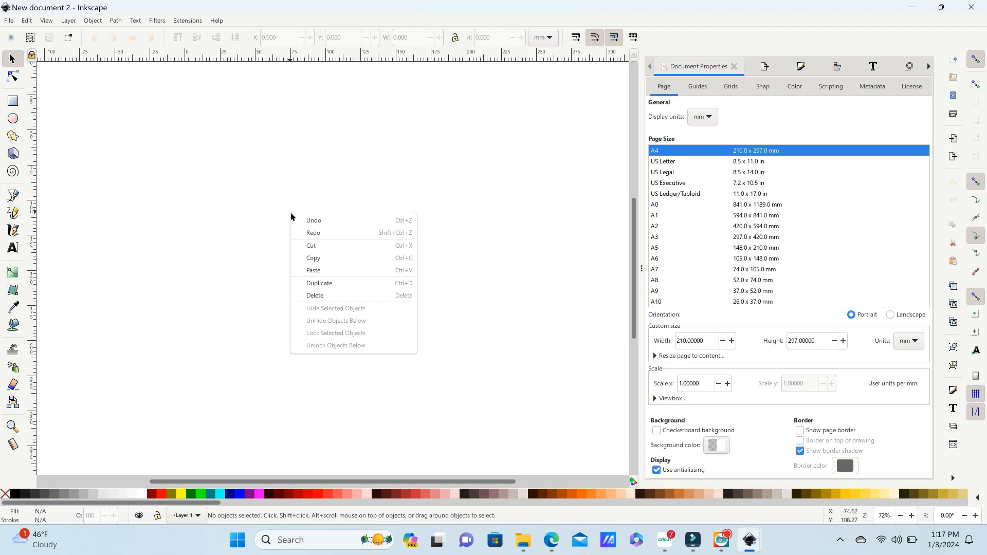
click(315, 271)
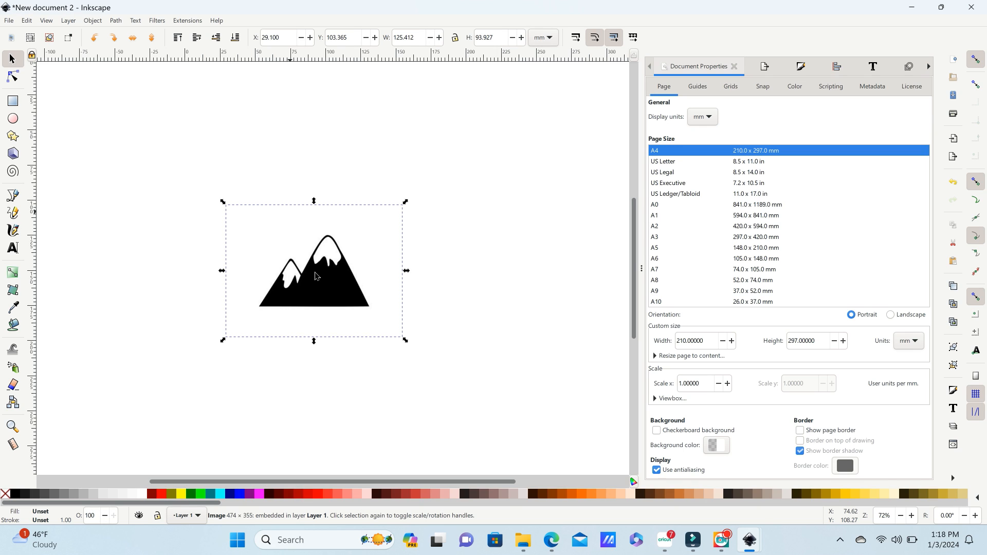
Trace the mountain bitmap into a vector path using a single scan with brightness cutoff at threshold 0.450.
click(116, 20)
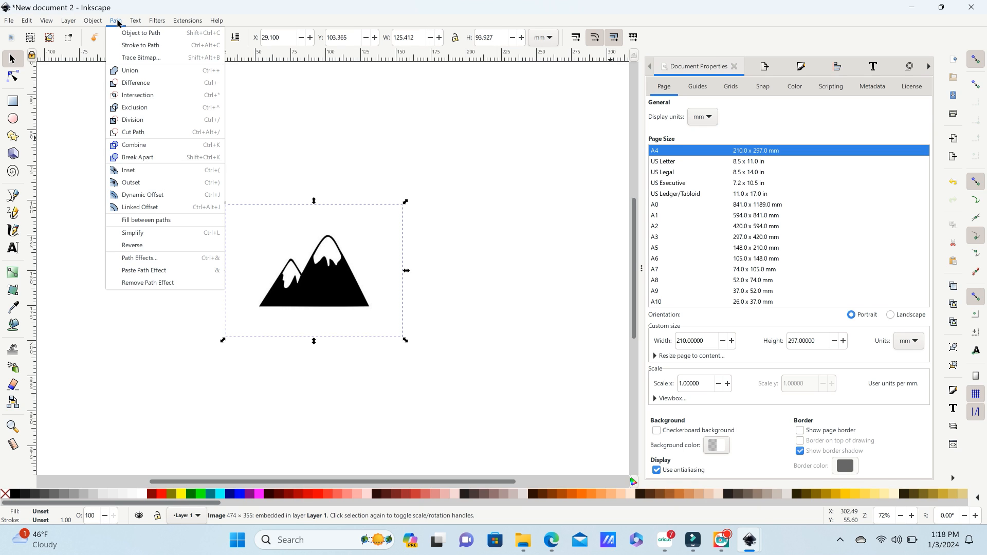
click(126, 58)
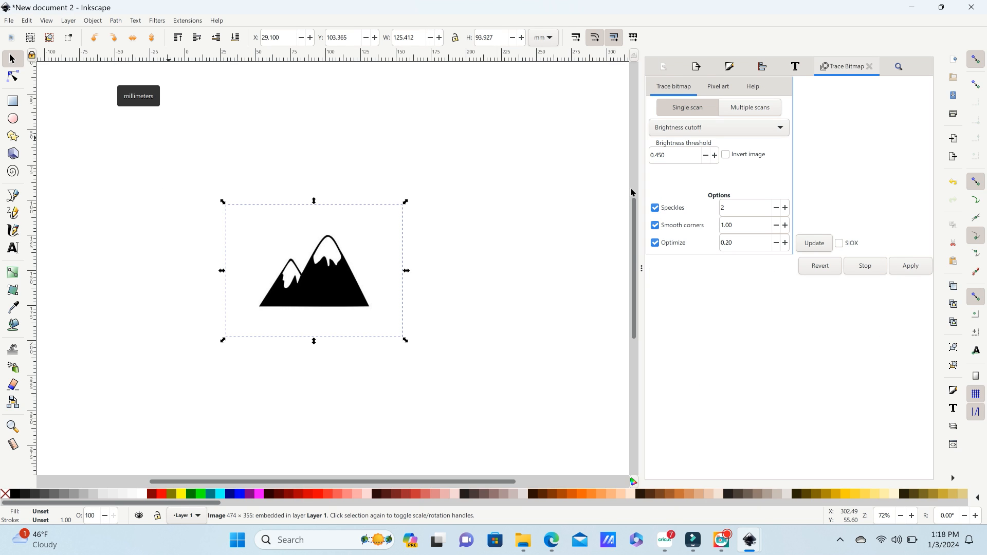
click(803, 244)
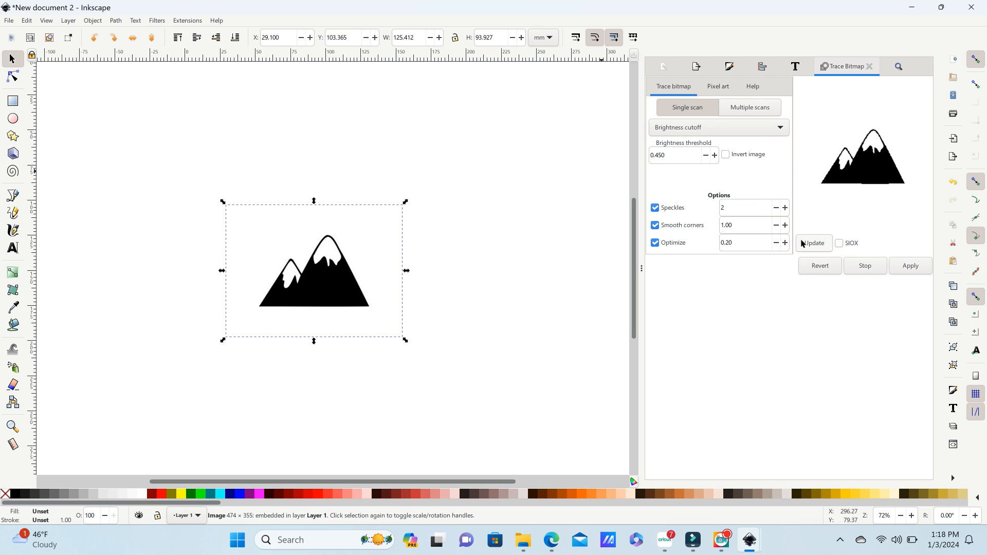
click(904, 272)
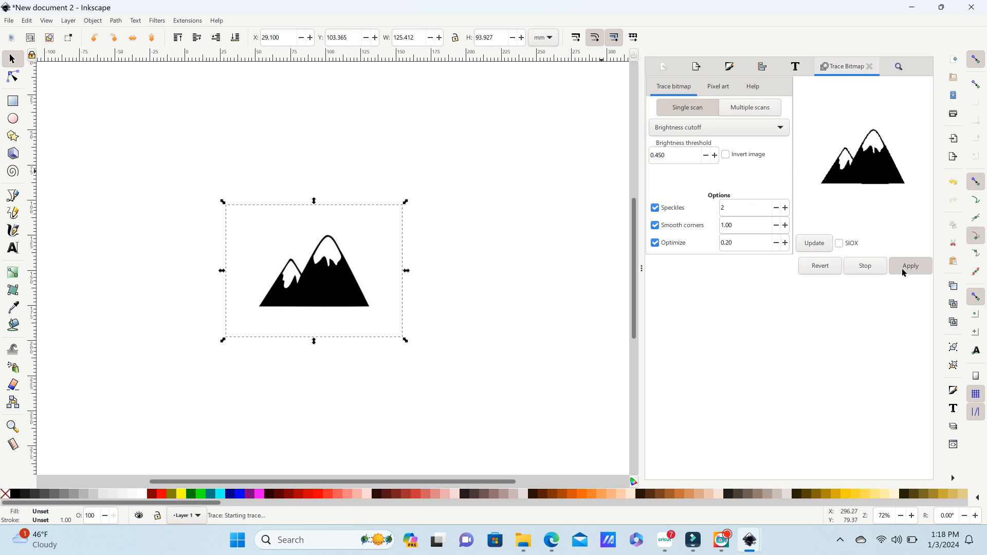
Separate the traced mountain from the bitmap to inspect its nodes, then keep only the trace in the original's place.
drag(331, 280, 498, 278)
key(n)
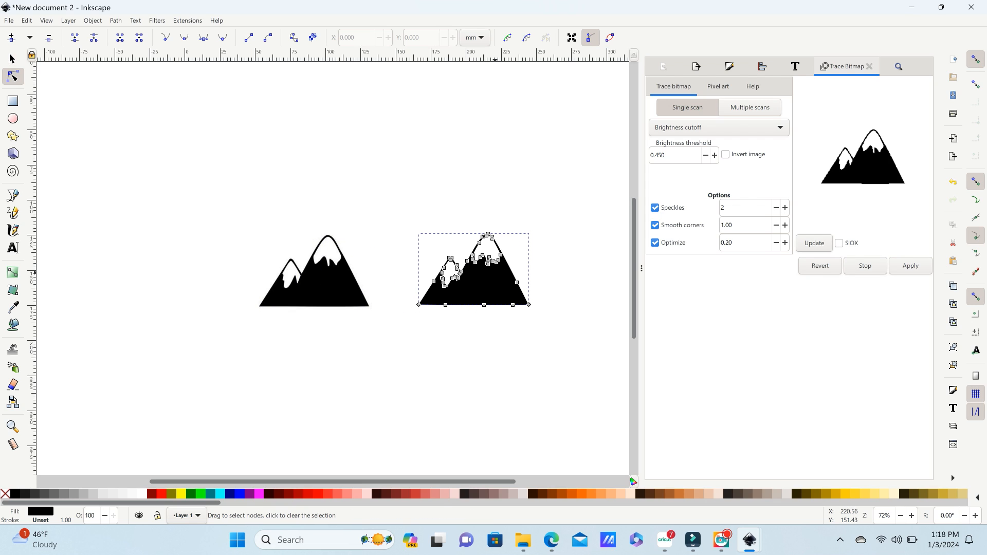
key(s)
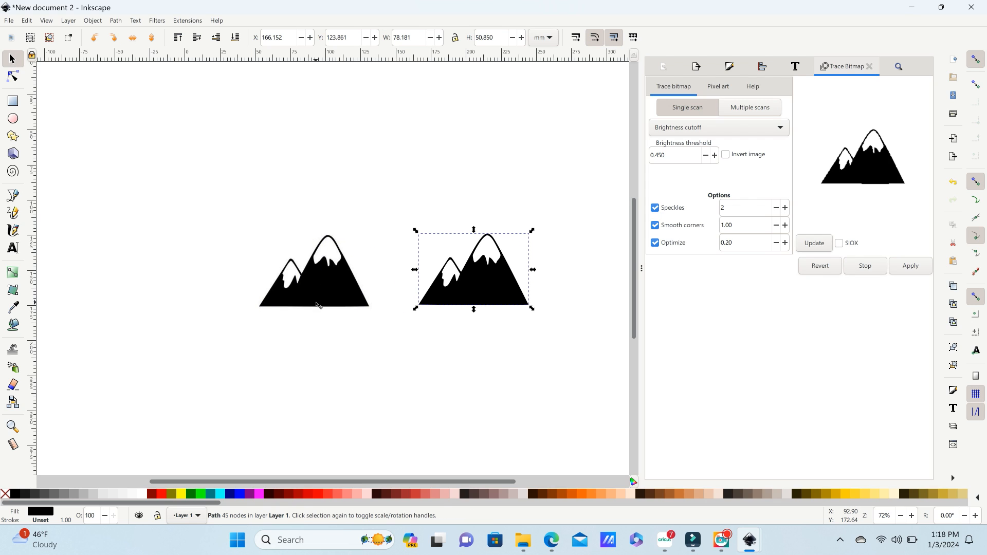
click(317, 304)
key(Delete)
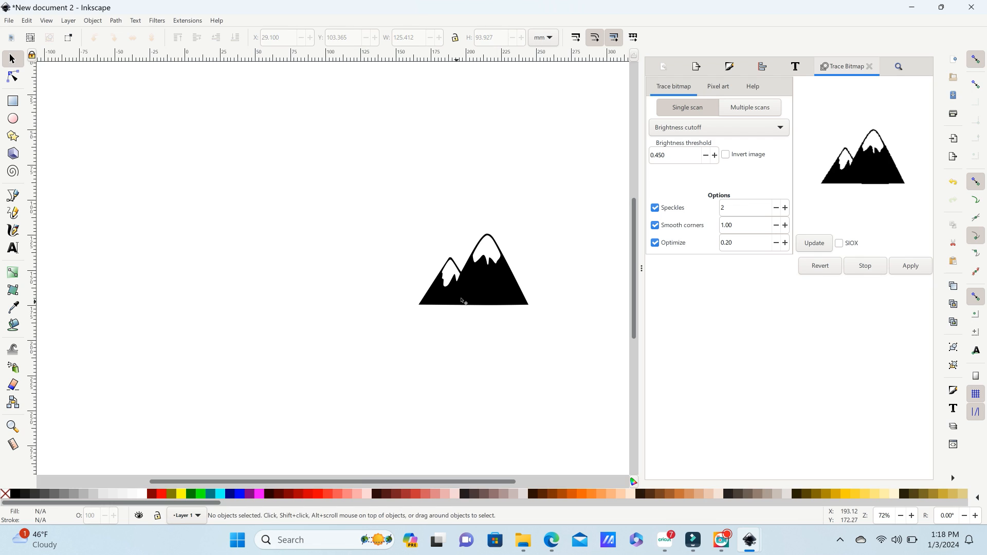
drag(468, 301, 322, 293)
Save the traced mountain to the Desktop as Mountain in Plain SVG format.
key(ctrl+s)
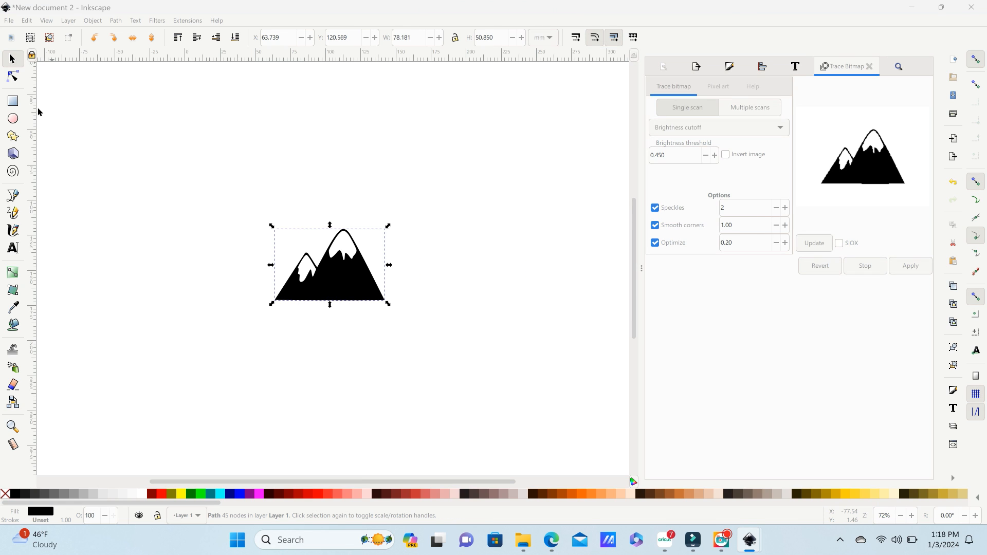
text(Mountai)
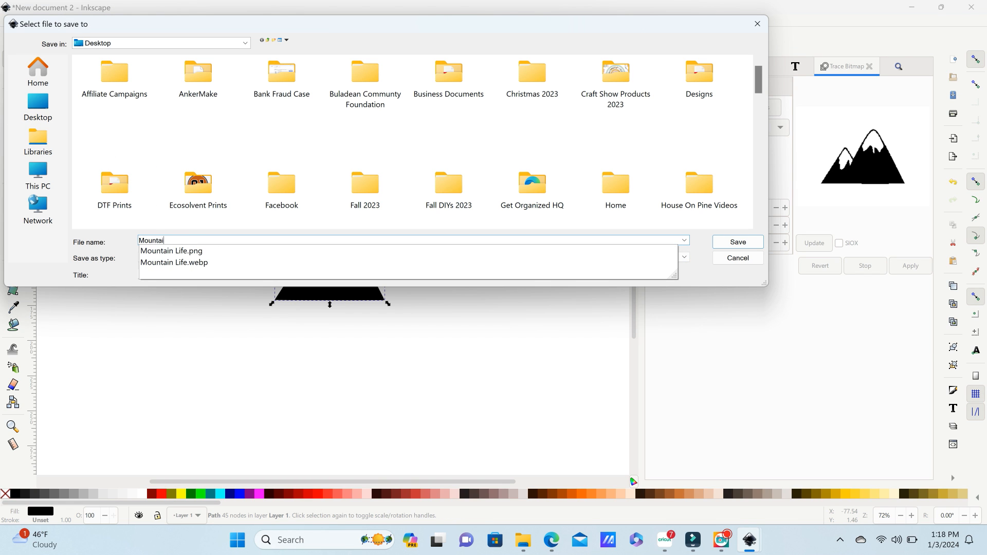
click(252, 257)
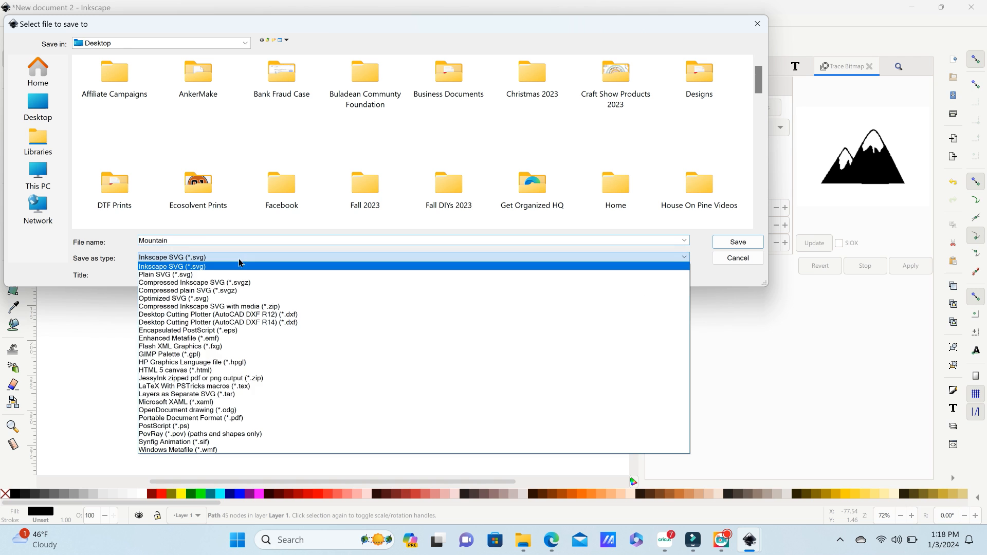
click(184, 272)
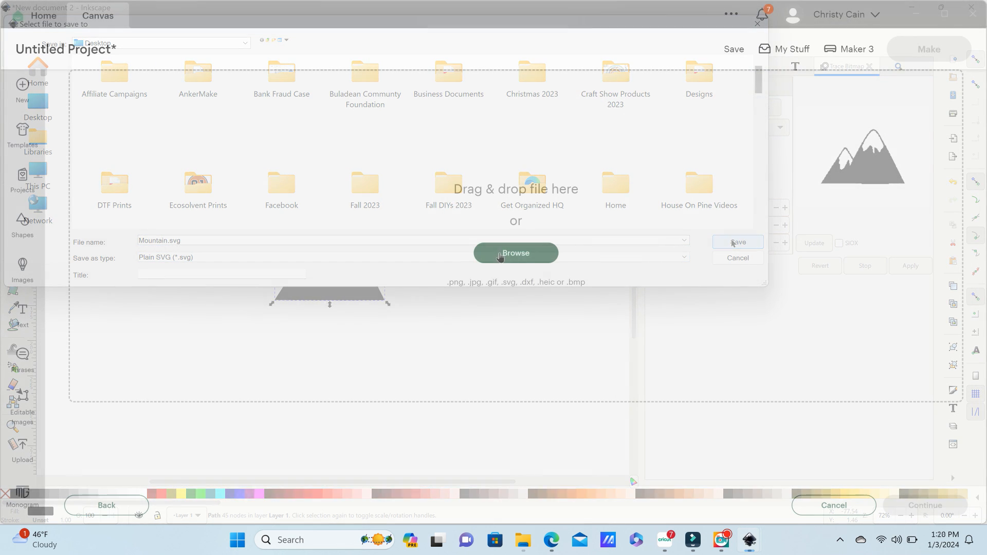
Switch to Cricut Design Space and upload the Mountain SVG file from the Desktop as a cut image.
click(501, 254)
click(75, 159)
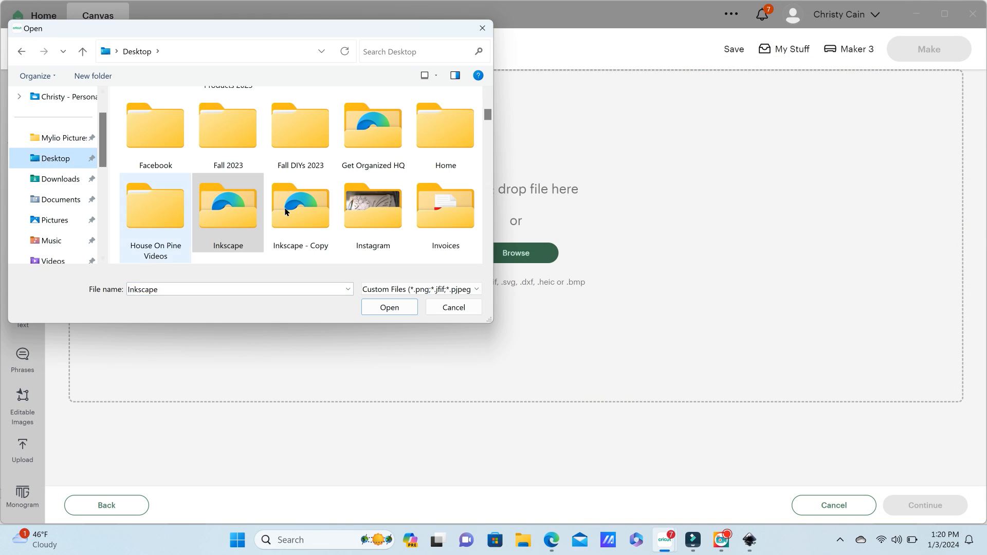
scroll(286, 211, down, 5)
scroll(286, 211, down, 10)
click(445, 216)
click(390, 308)
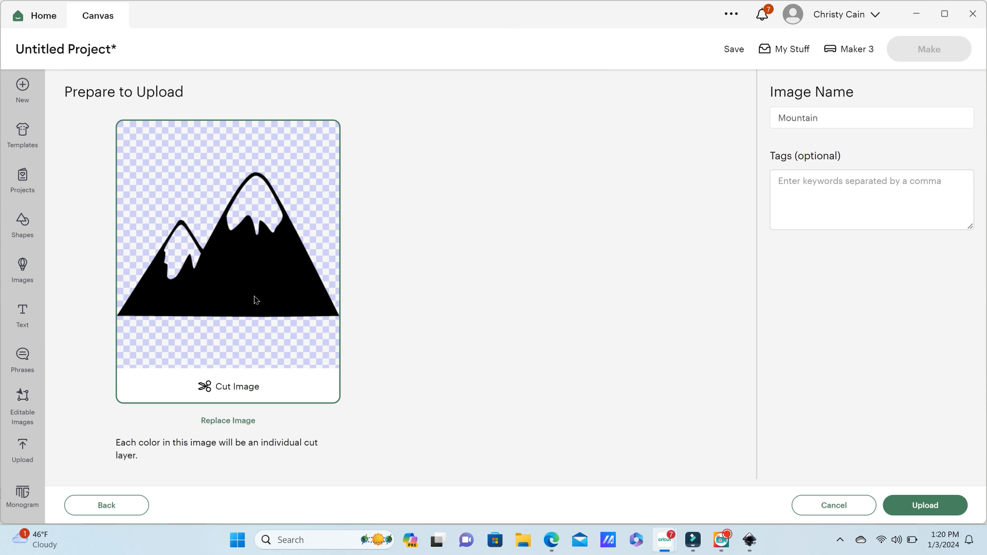
click(944, 508)
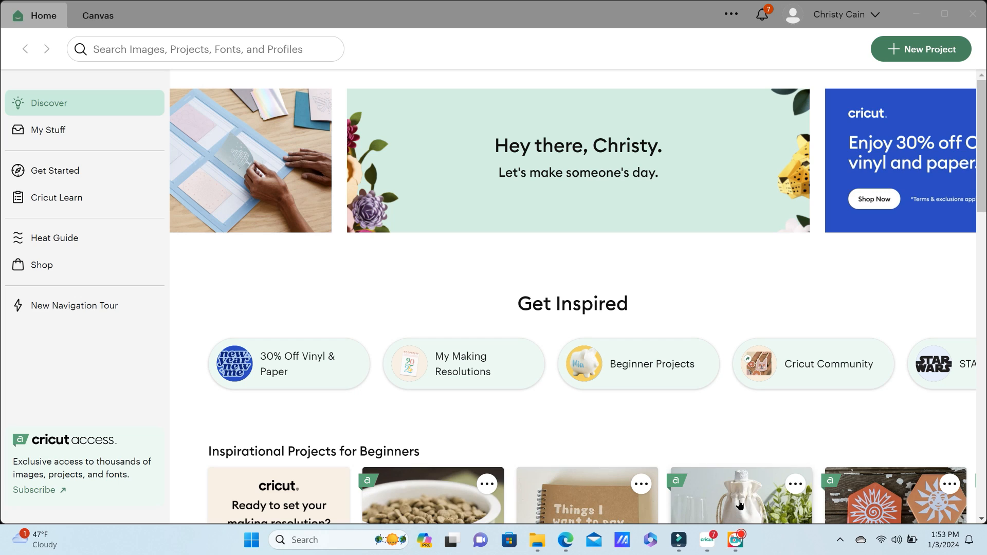
Start a new project and search the image library for jar.
click(938, 50)
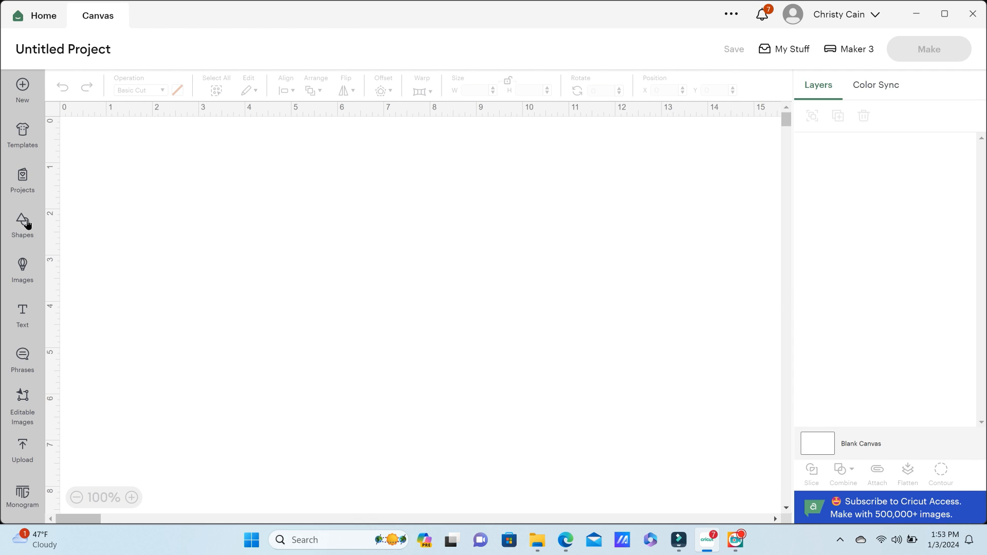
click(22, 270)
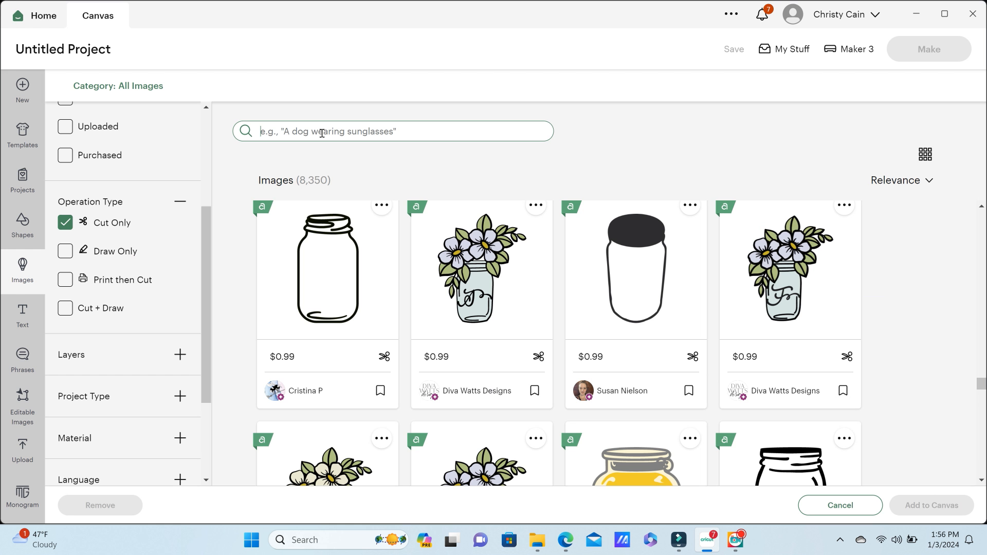
click(322, 133)
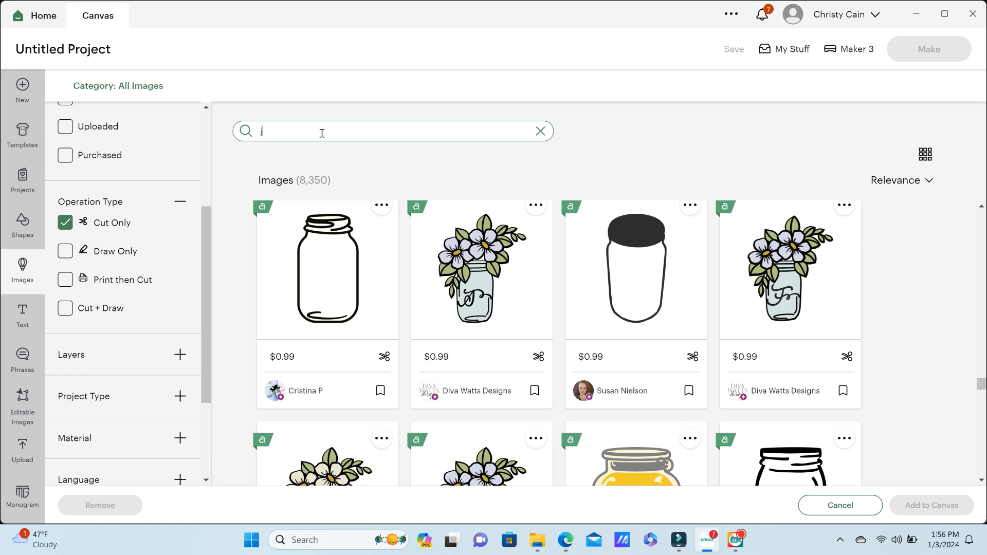
text(jar)
key(Return)
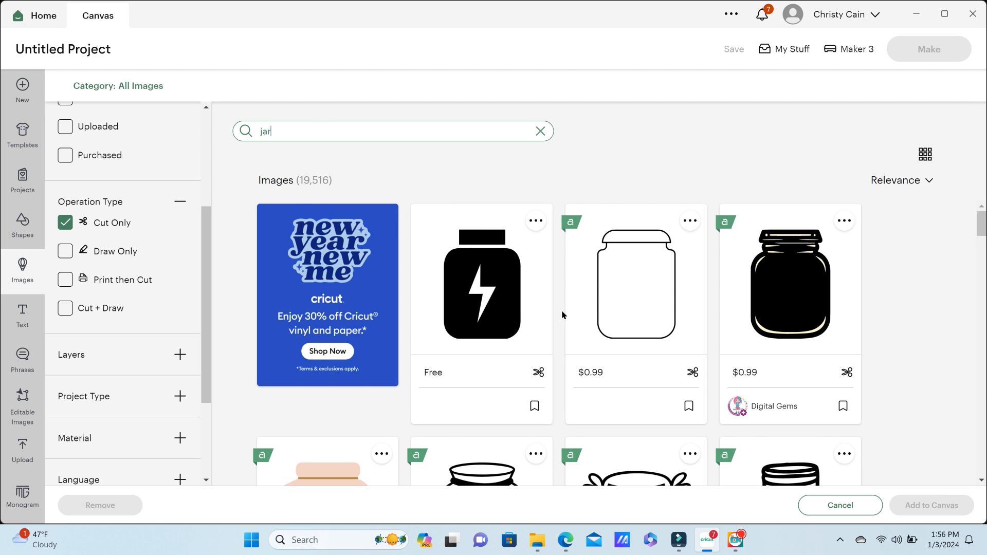
Add the solid black mason jar silhouette with the threaded rim from the search results to the canvas.
scroll(563, 315, down, 7)
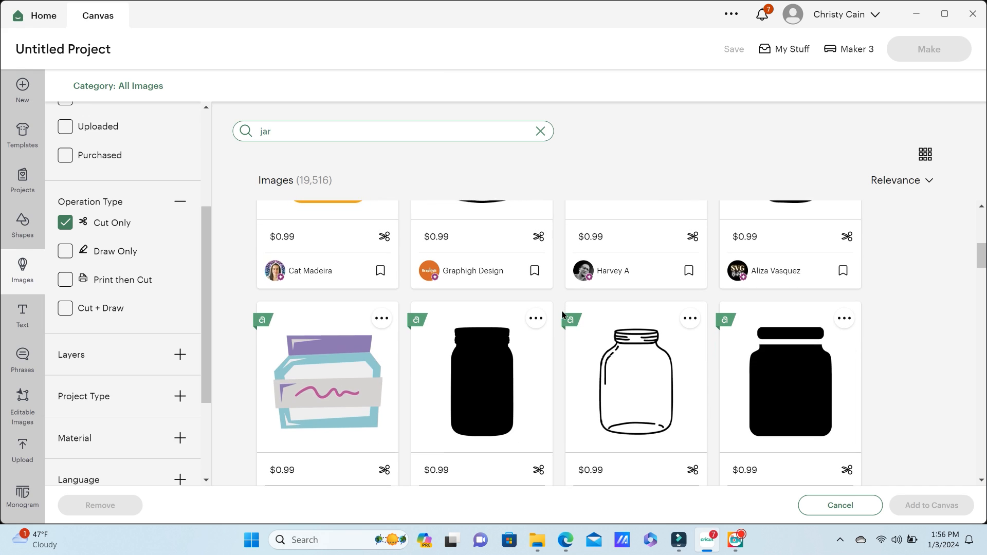
click(489, 361)
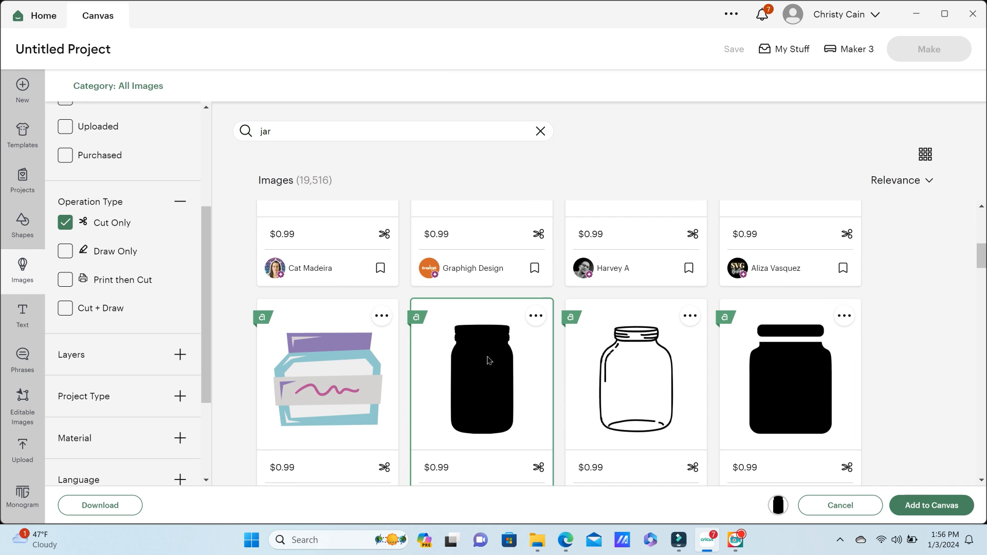
click(919, 508)
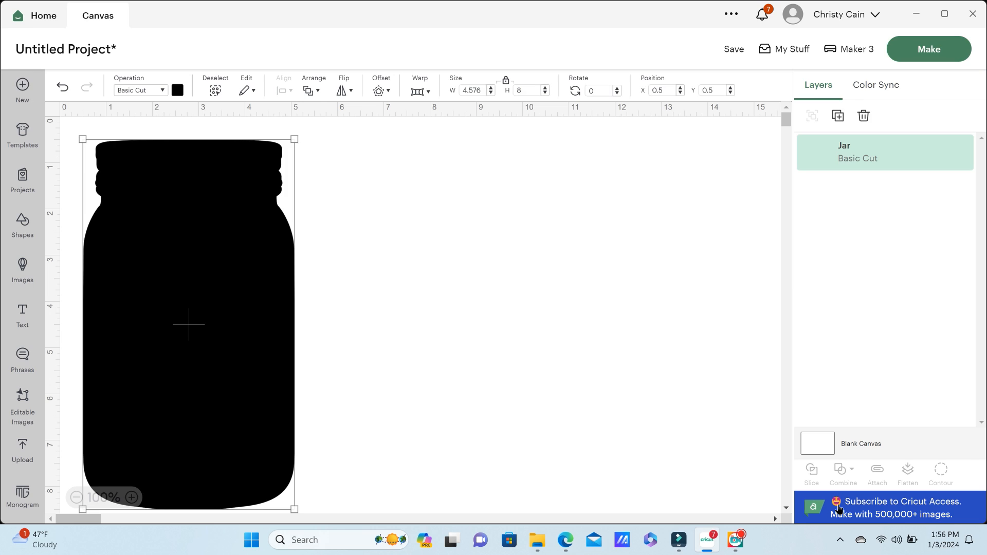
Move the jar to about X 2.1 in and recolor it brown.
drag(244, 381, 318, 381)
click(76, 498)
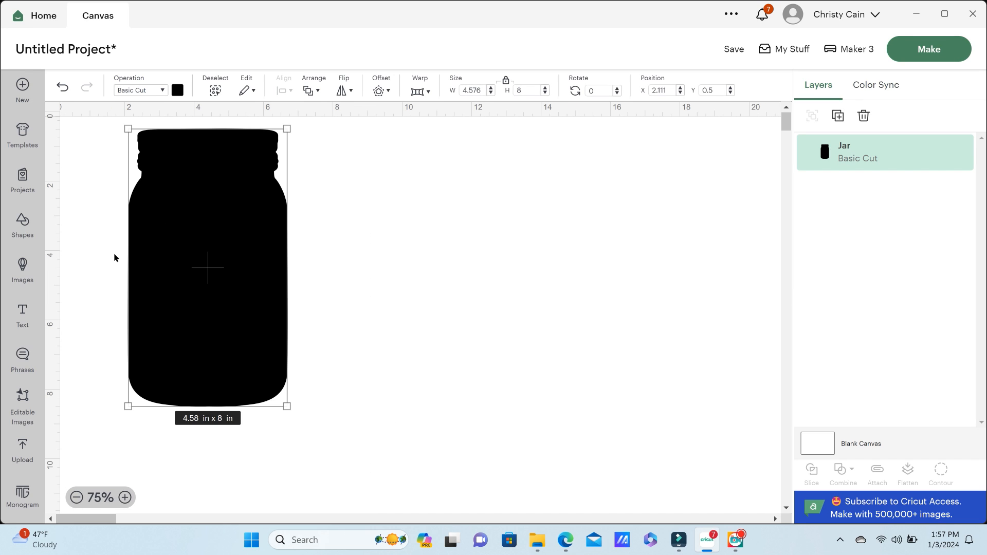
click(178, 91)
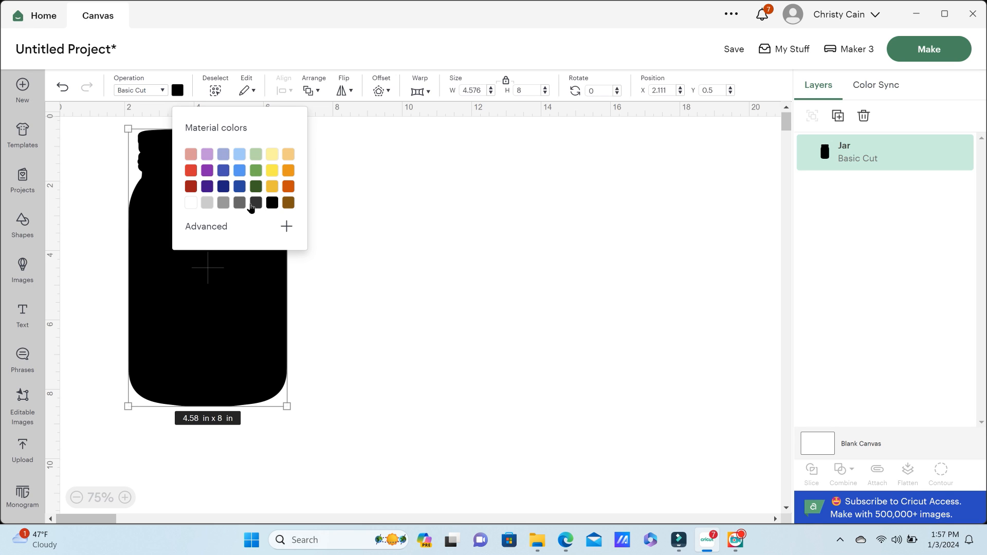
click(288, 204)
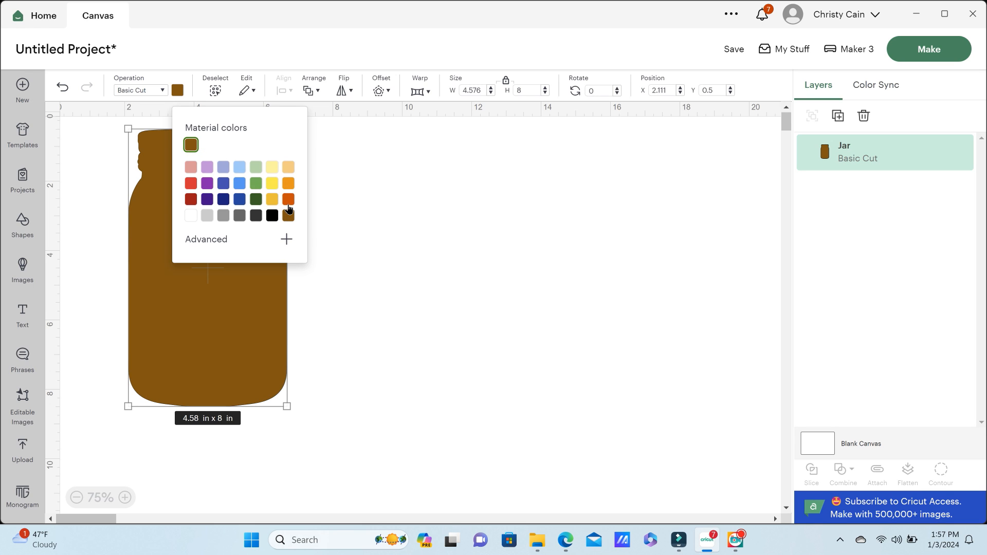
click(176, 316)
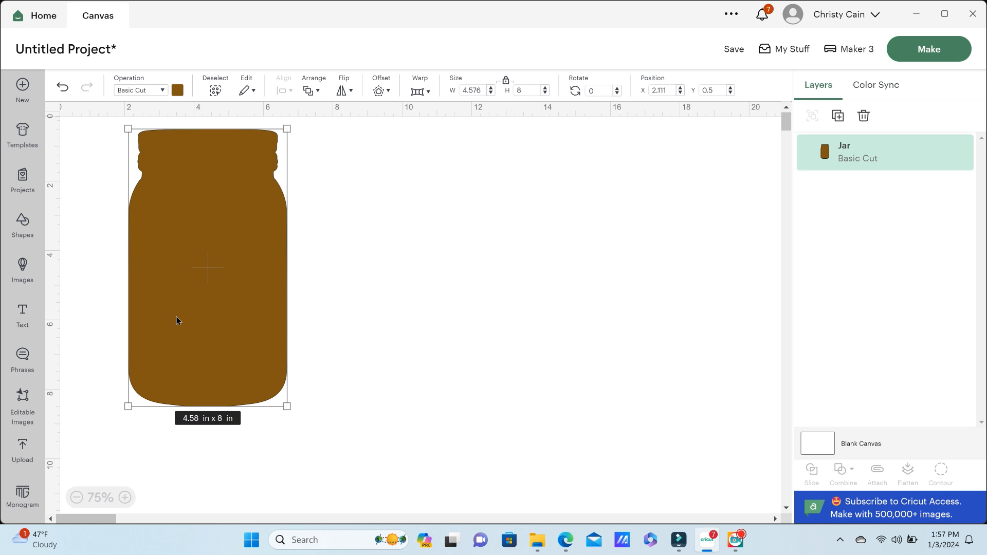
Duplicate the brown jar beside the original, offset the copy by -0.25 in with rounded corners, and subtract to make a jar outline.
key(ctrl+d)
drag(272, 319, 486, 331)
click(392, 93)
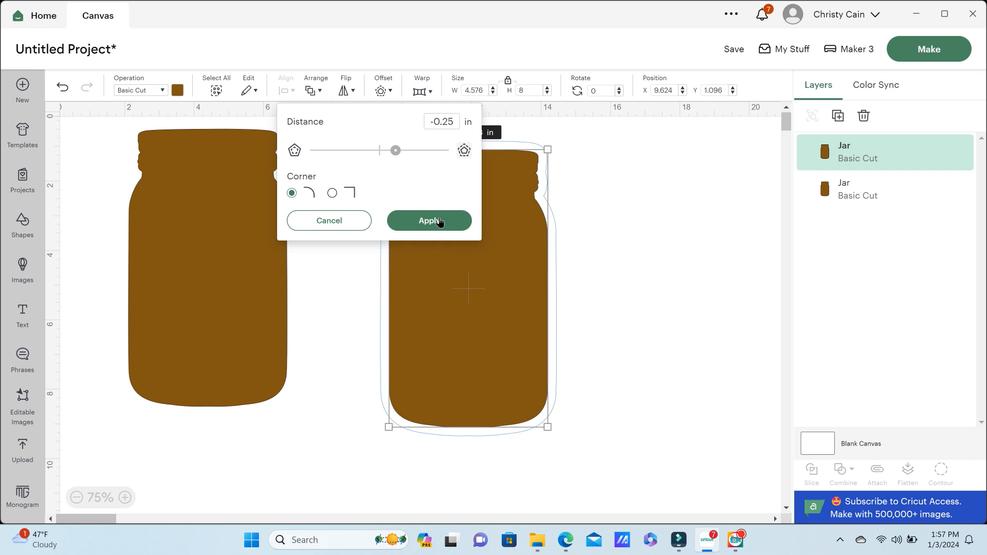
click(439, 221)
click(851, 473)
click(866, 395)
Recolor the separate solid jar beside the outlines light grey.
click(581, 358)
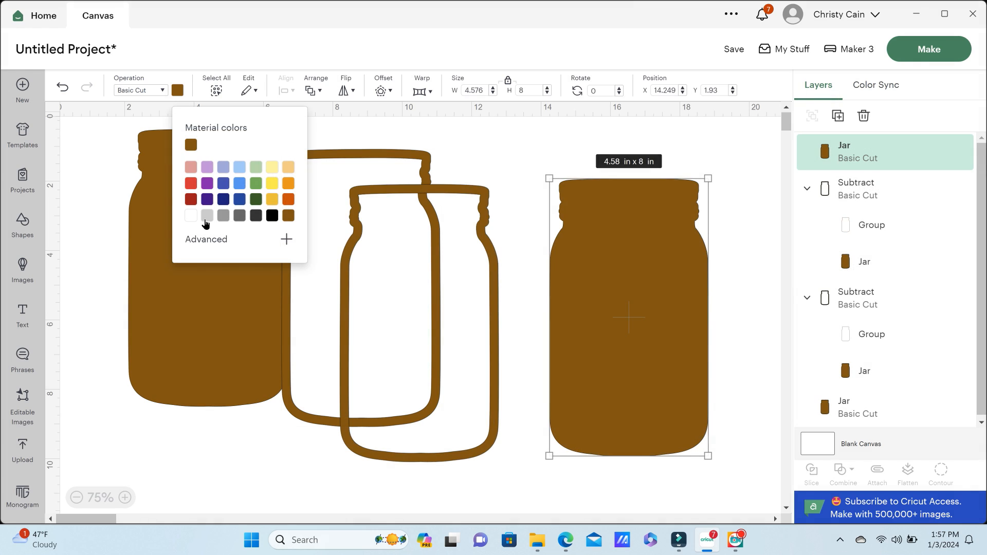
click(207, 218)
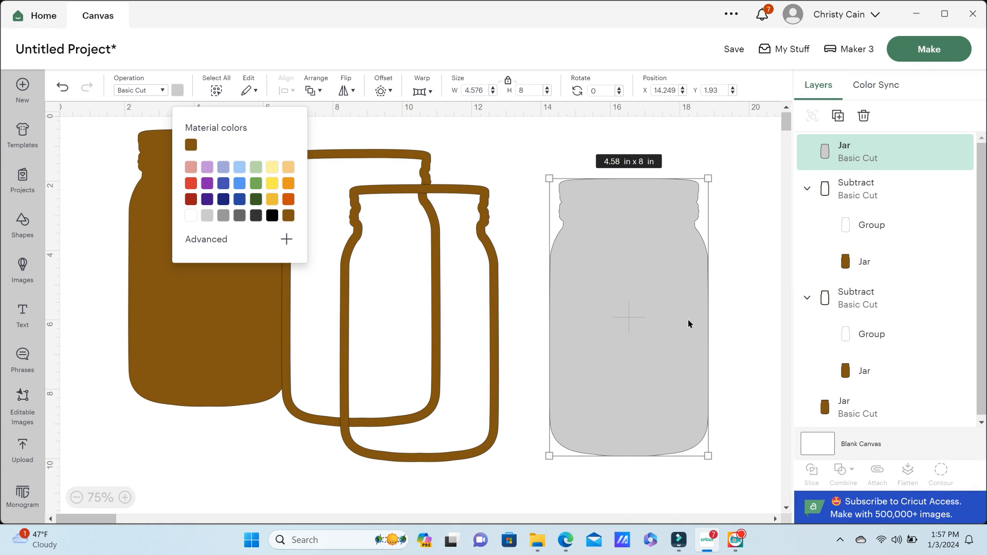
click(535, 306)
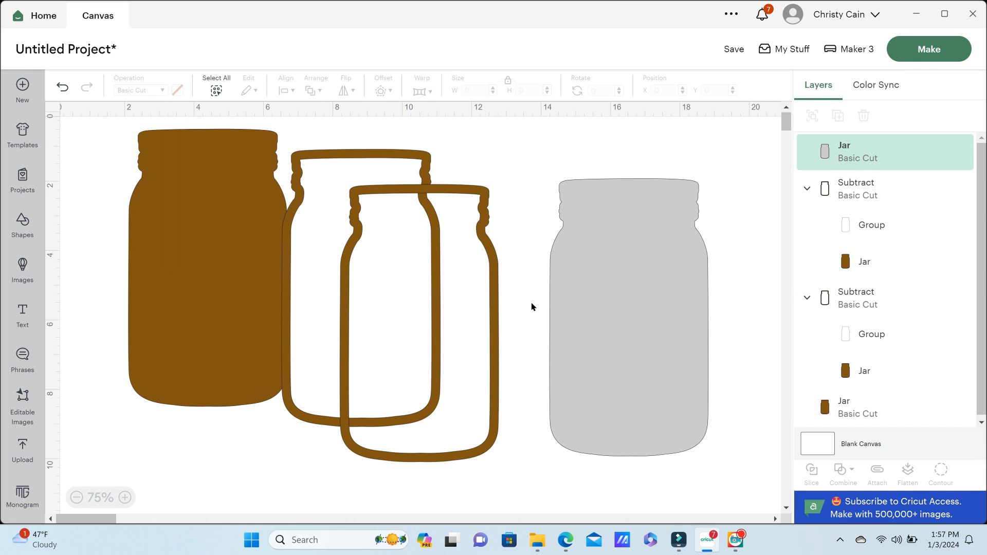
Search the image library for love and add the script love image with a heart to the canvas.
click(22, 272)
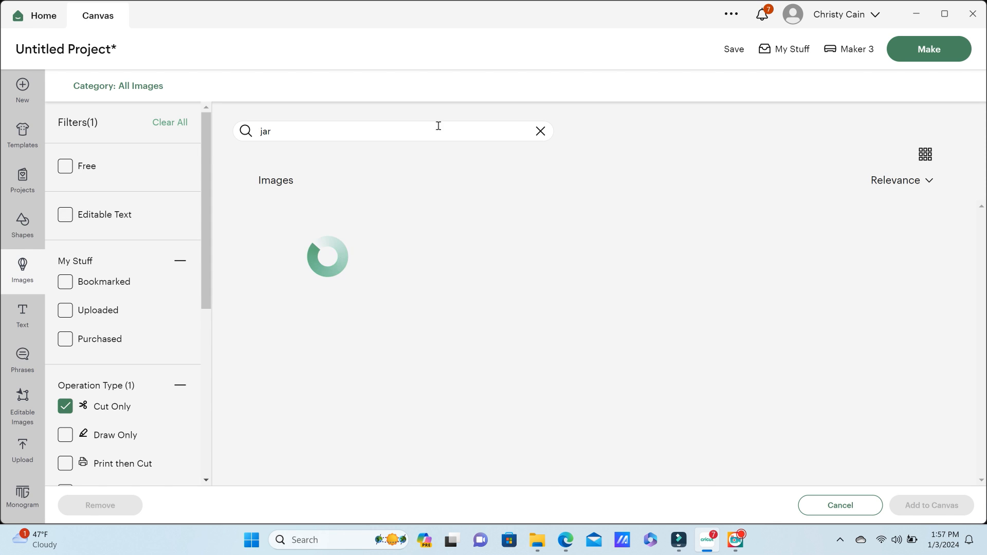
double_click(416, 138)
text(love)
key(Return)
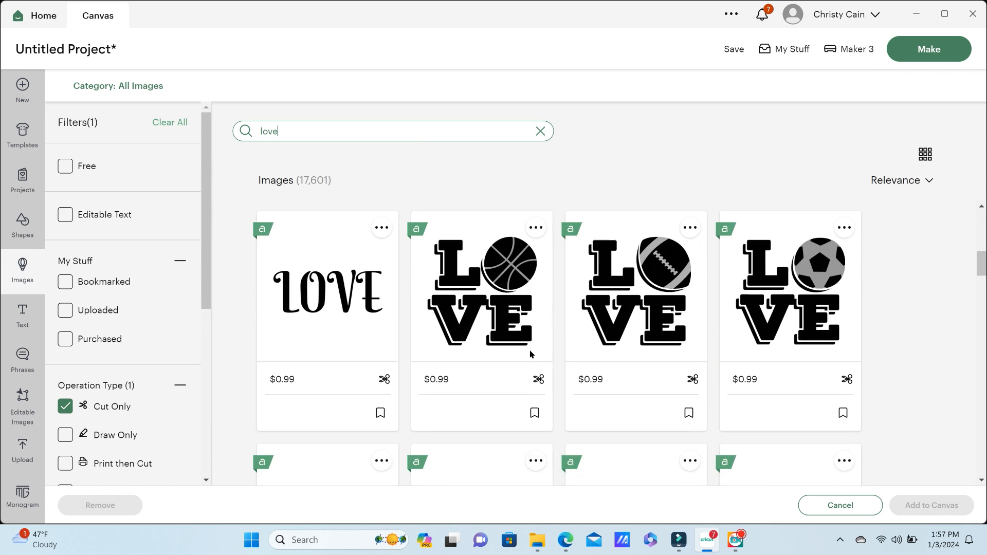
scroll(529, 352, down, 4)
click(328, 323)
click(923, 510)
Resize and rotate the love lettering, place it on the grey jar, and recolor its pink heart layer white.
drag(418, 307, 541, 234)
drag(272, 467, 503, 274)
drag(671, 133, 627, 162)
drag(574, 222, 632, 333)
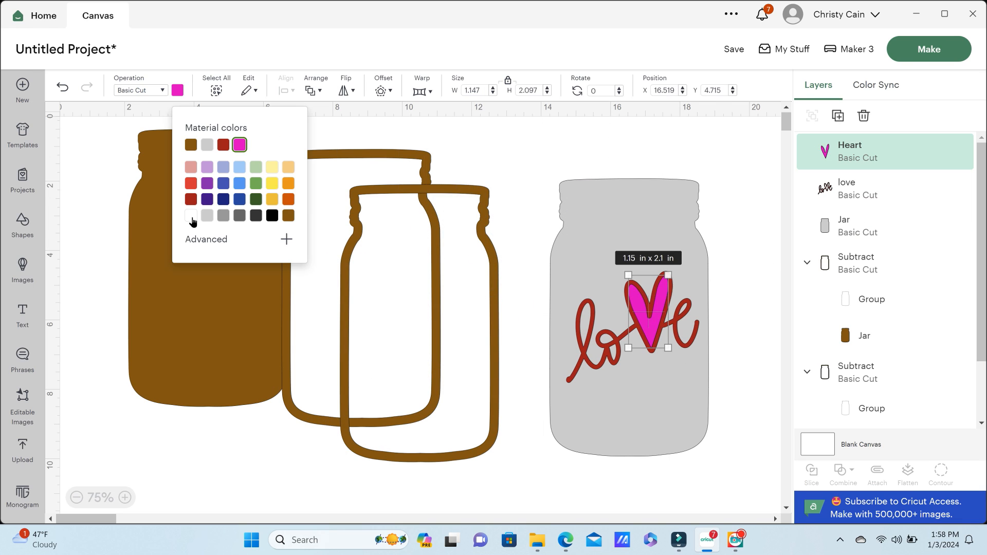
click(194, 221)
click(483, 139)
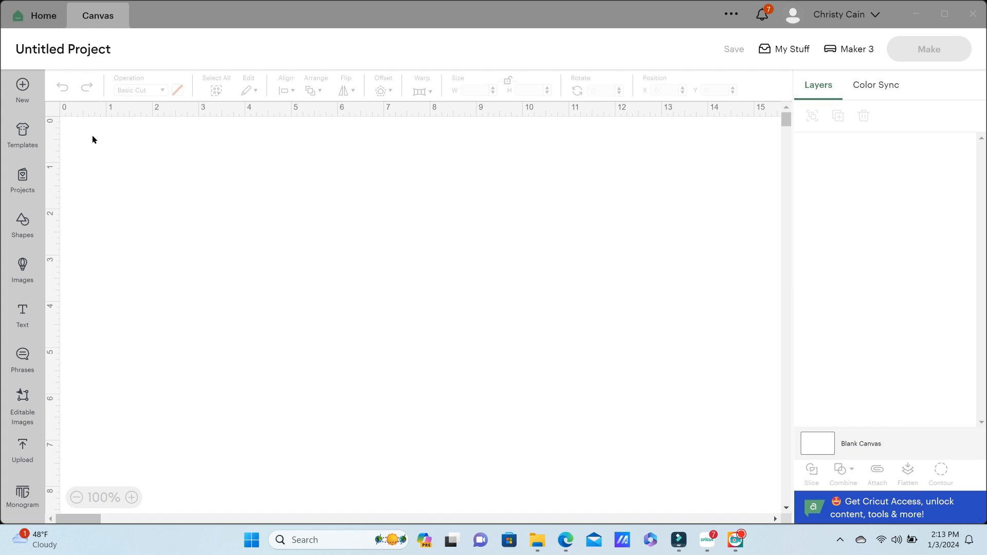
Search the ready-made projects for mug holder.
click(24, 180)
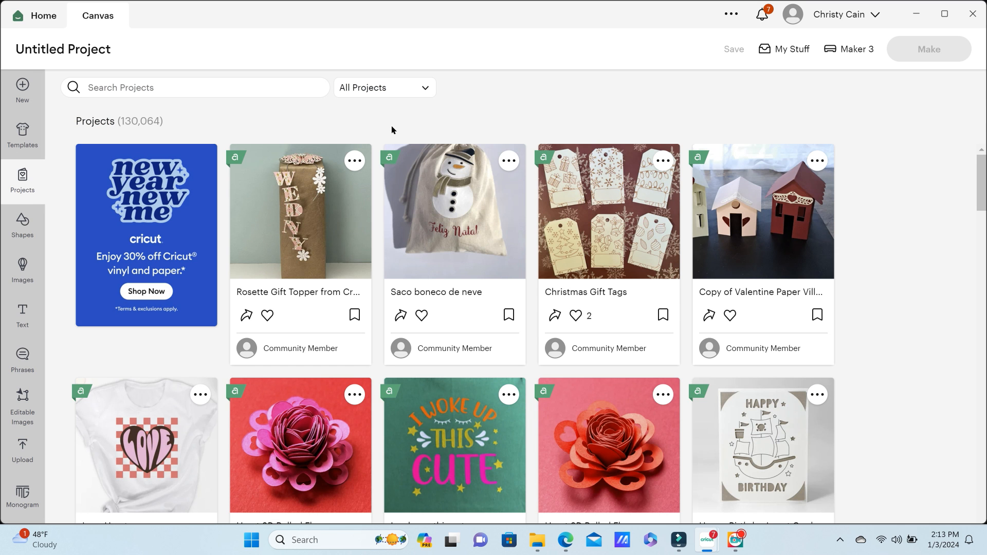
click(228, 86)
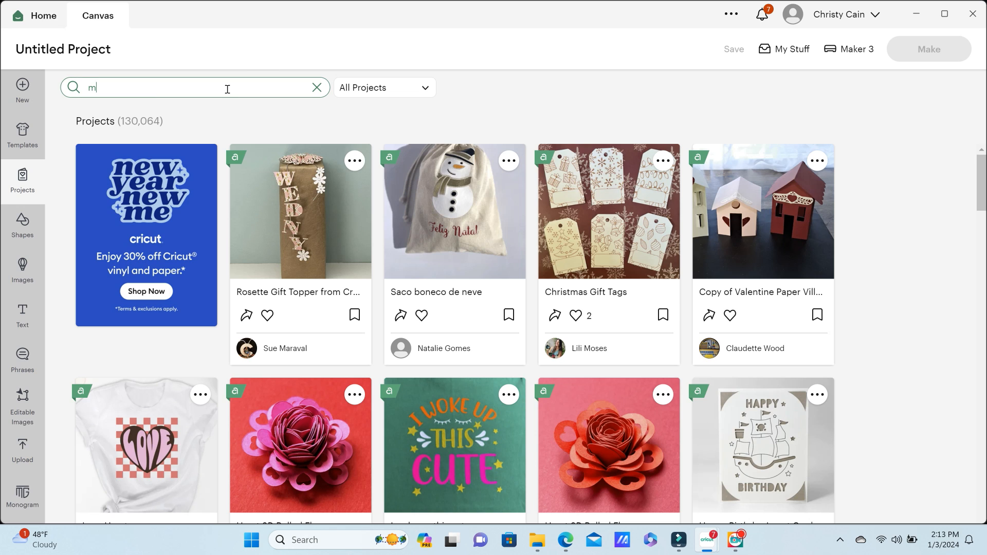
text(mug holder)
key(Return)
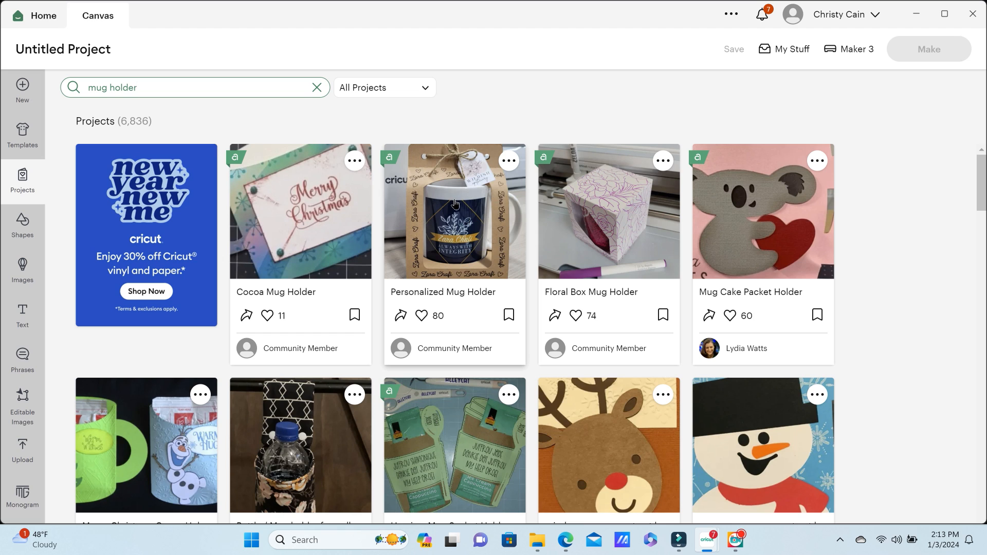
Open an editable copy of the Personalized Mug Holder project and remove the name lettering and hearts from its panels.
click(454, 202)
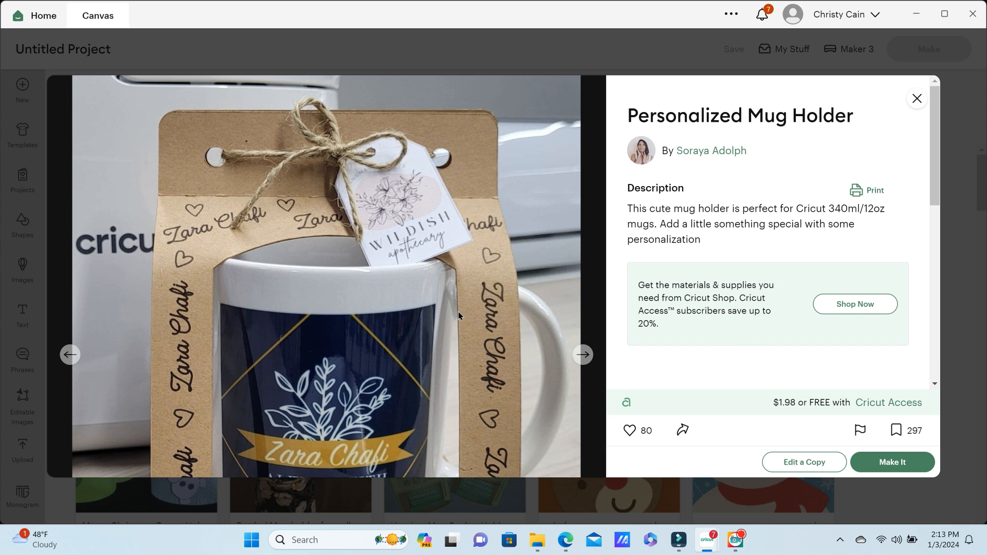
click(822, 464)
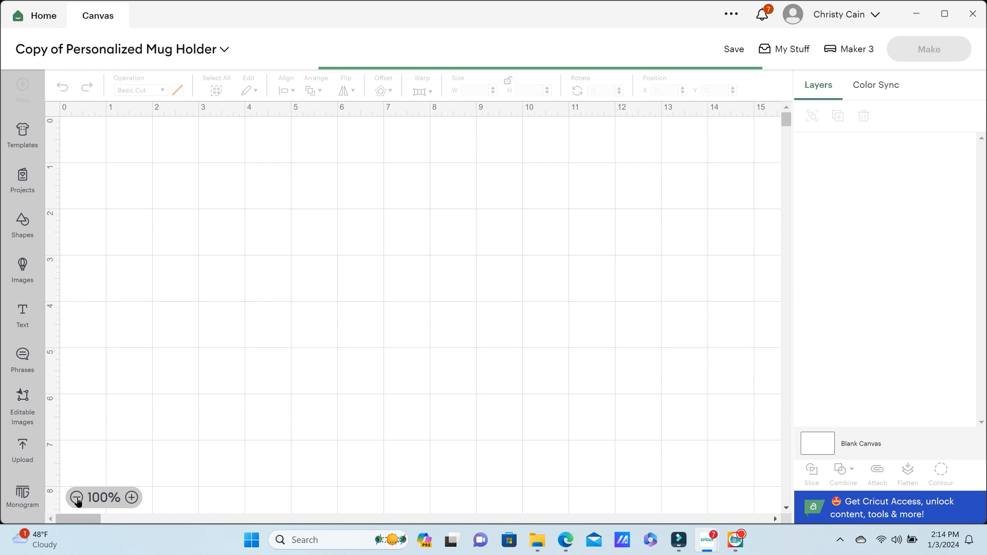
click(191, 330)
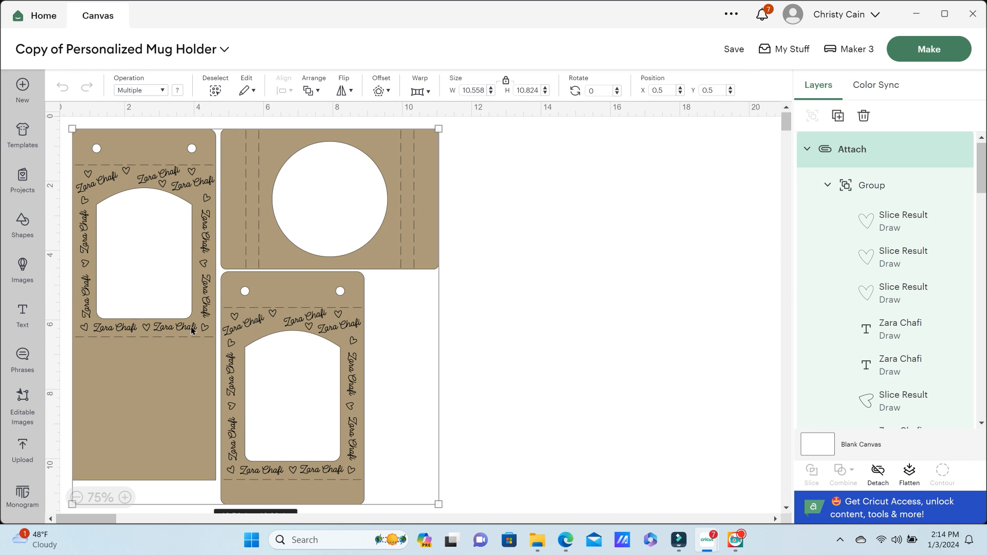
click(838, 115)
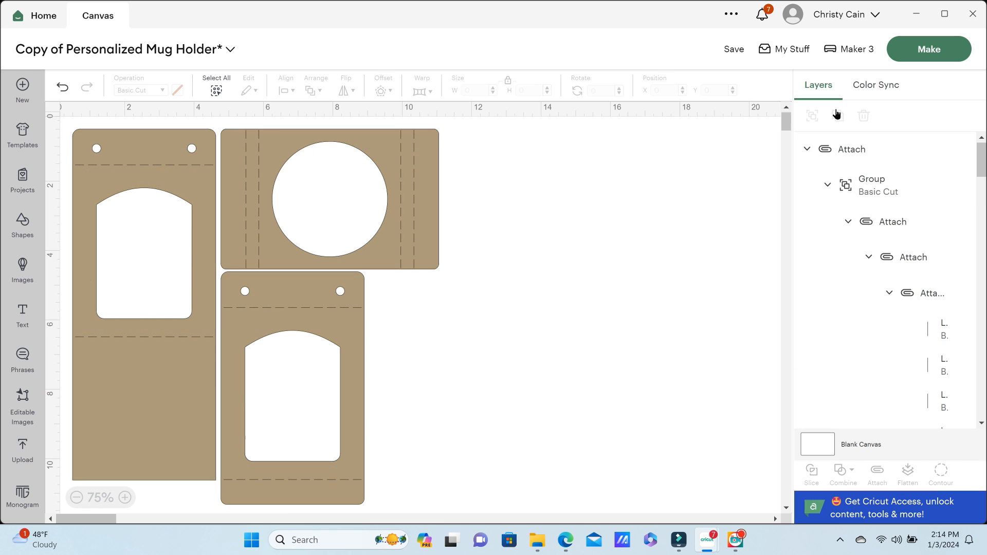
Prepare the mug holder for making with materials loaded On Mat, and review its mat layout and the project's preview pictures.
click(934, 49)
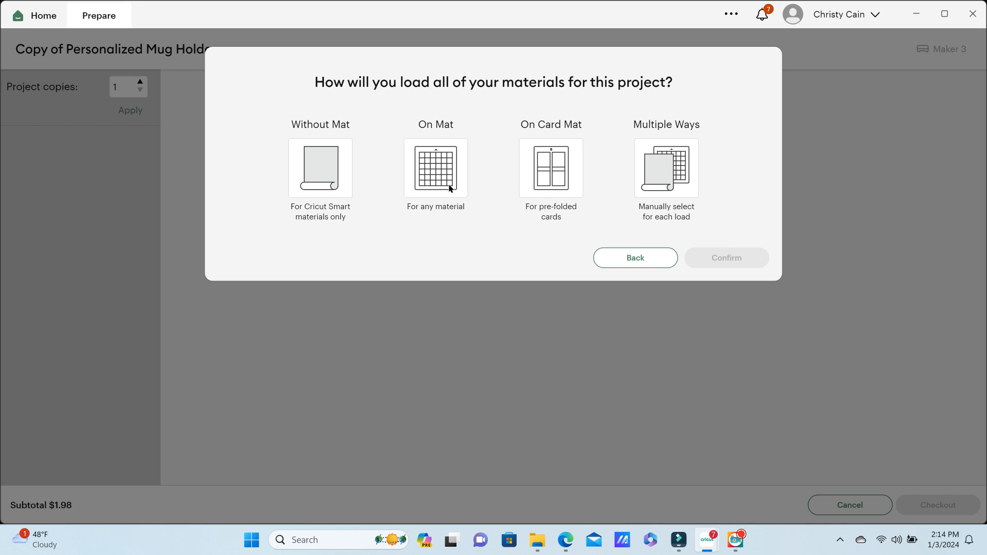
click(451, 189)
click(726, 302)
scroll(452, 347, down, 3)
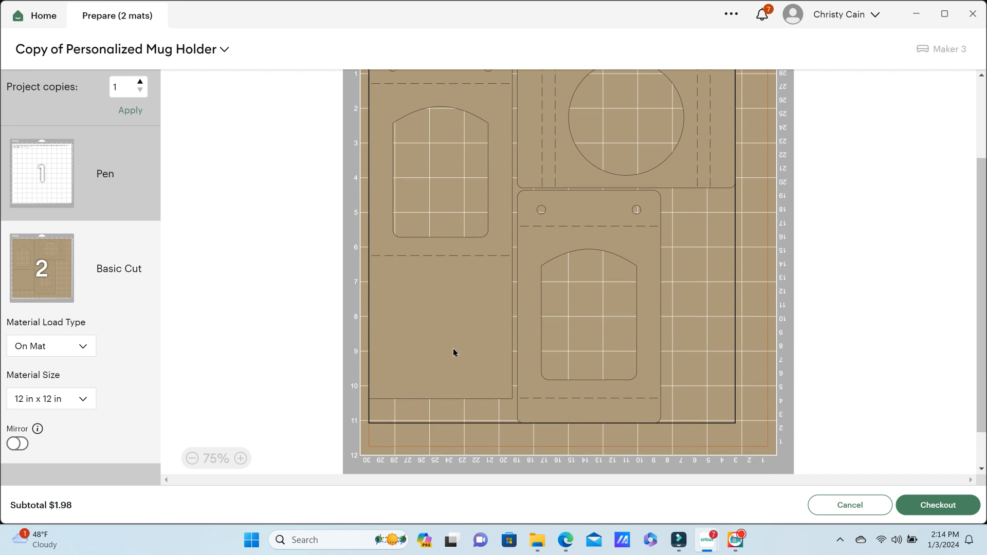
scroll(454, 352, up, 2)
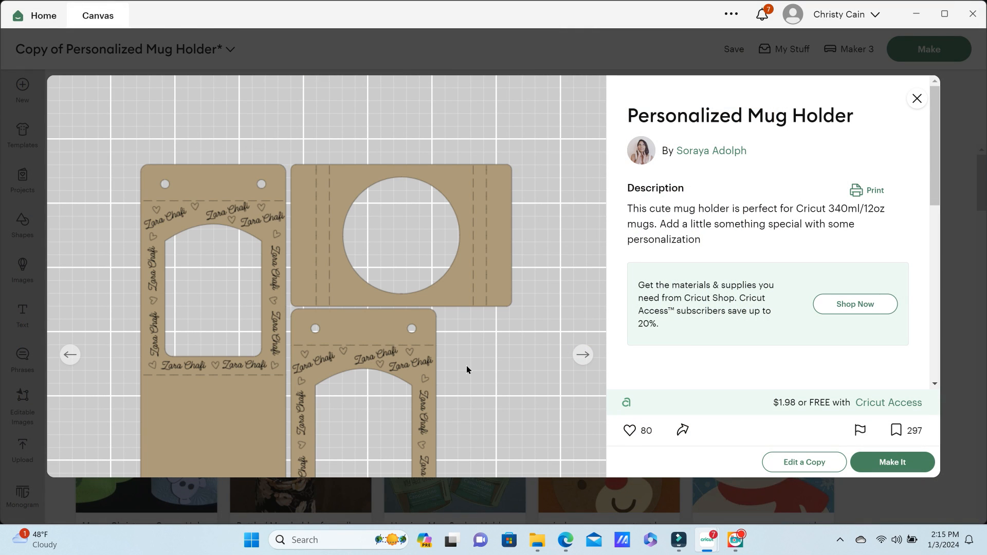
click(584, 355)
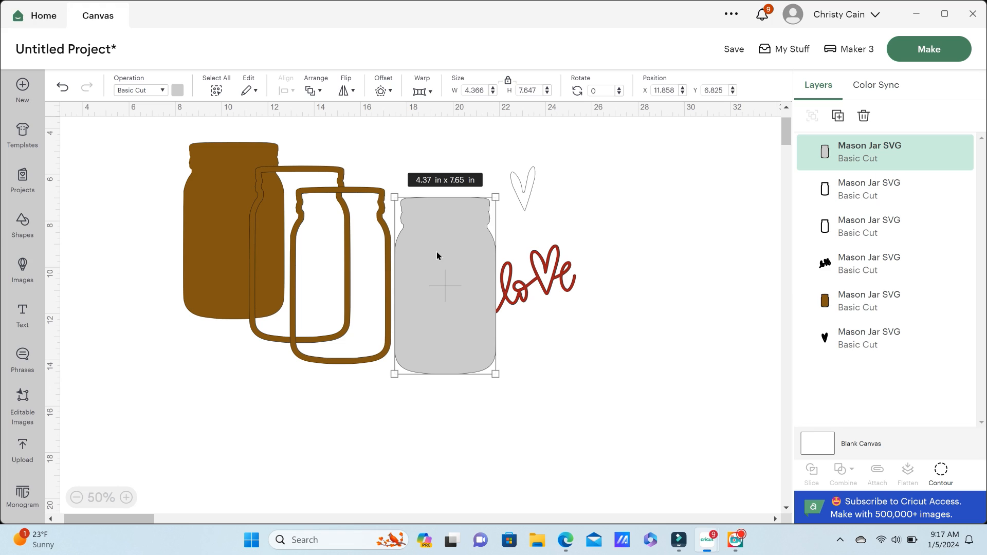
Move the grey jar over the front jar outline, and check the brown jar, grey jar, heart and love layers individually.
drag(410, 282, 358, 337)
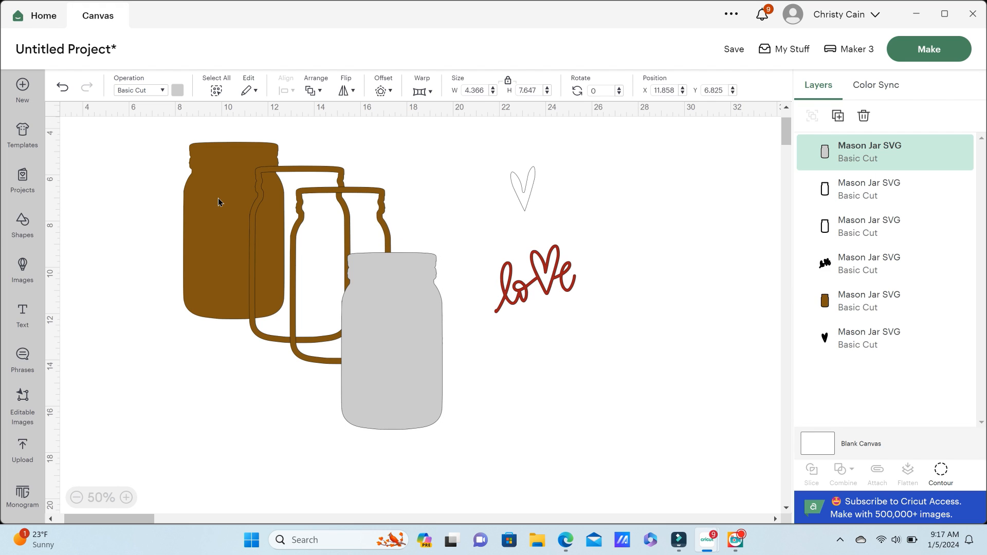
click(237, 217)
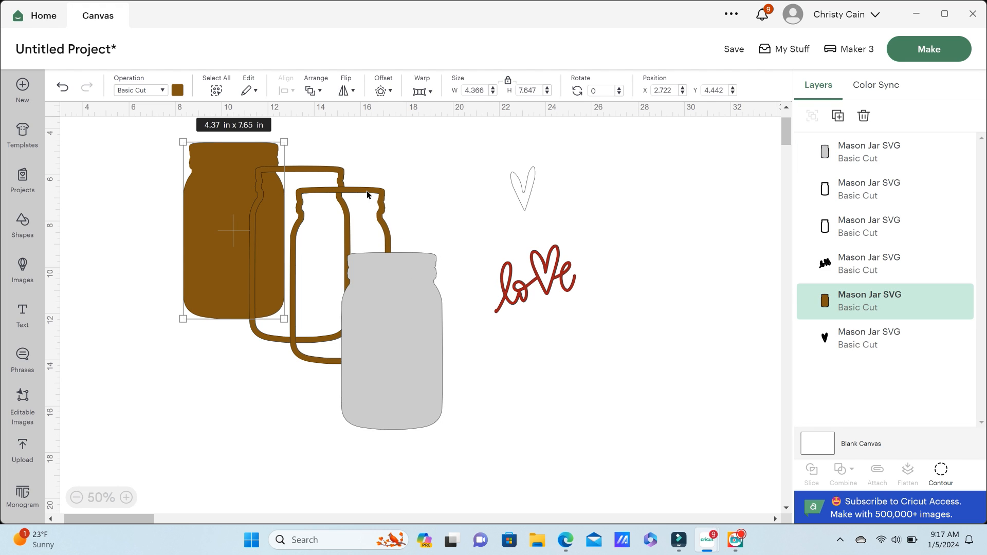
click(385, 333)
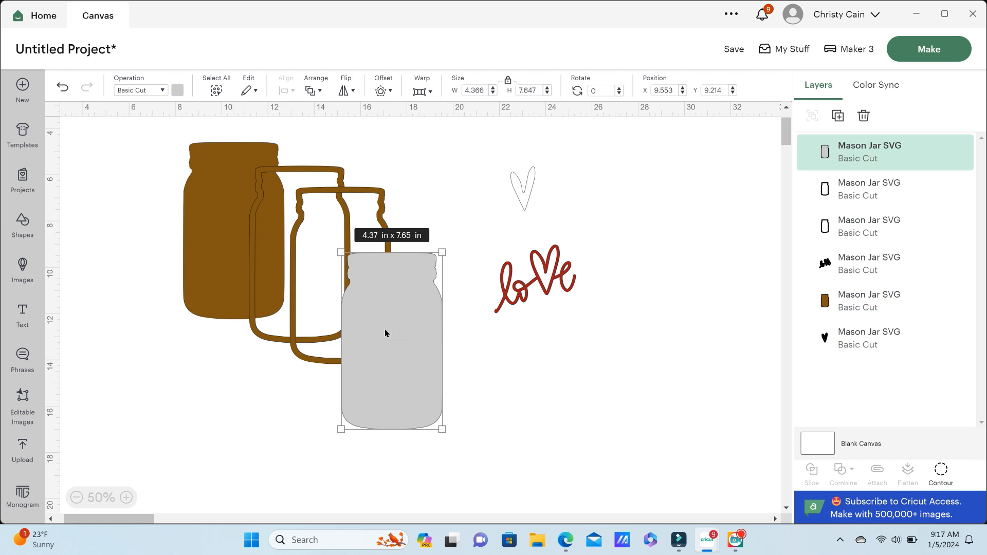
click(532, 195)
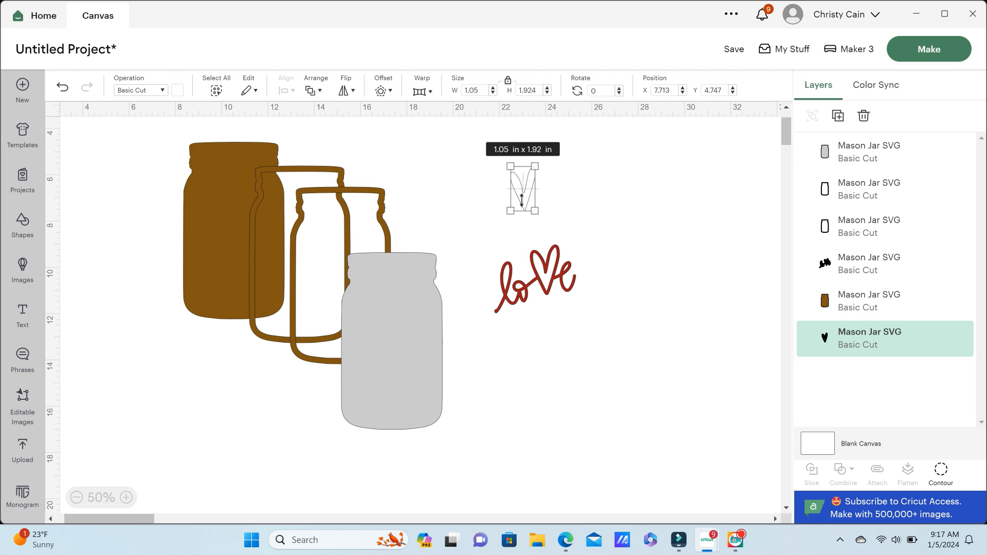
click(545, 273)
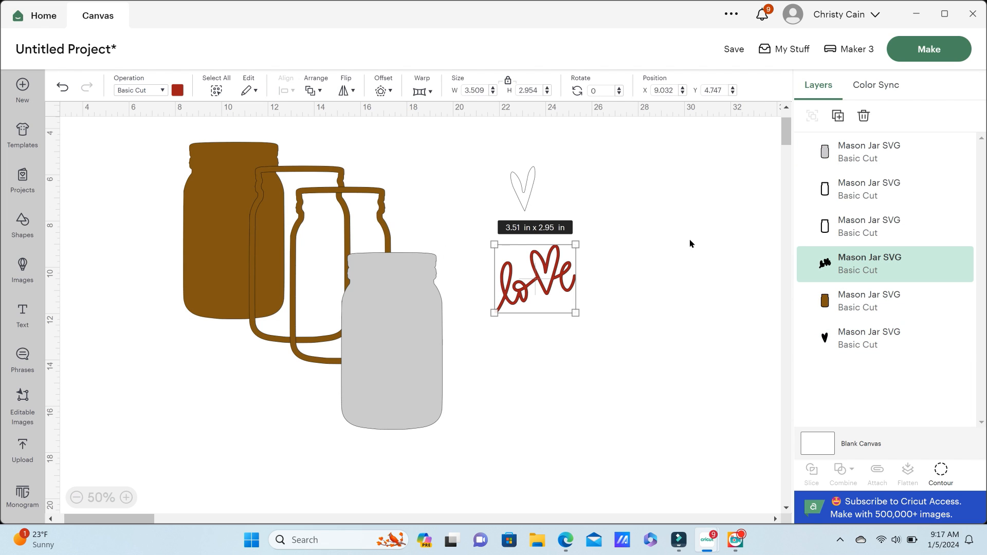
Prepare the mason jar project for making, review its mats, and set the first mat's base material to Premium Vinyl - Removable Matte.
click(926, 49)
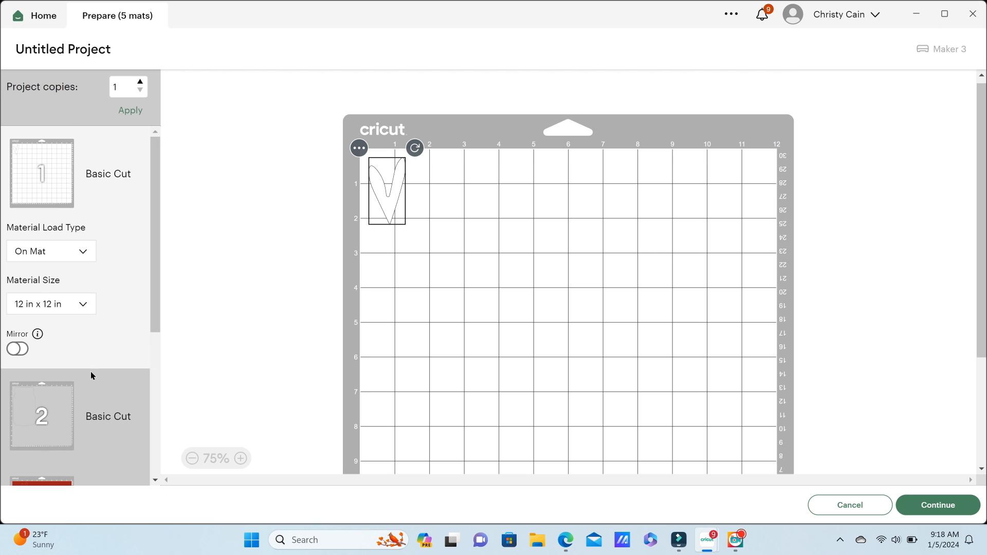
scroll(91, 371, down, 6)
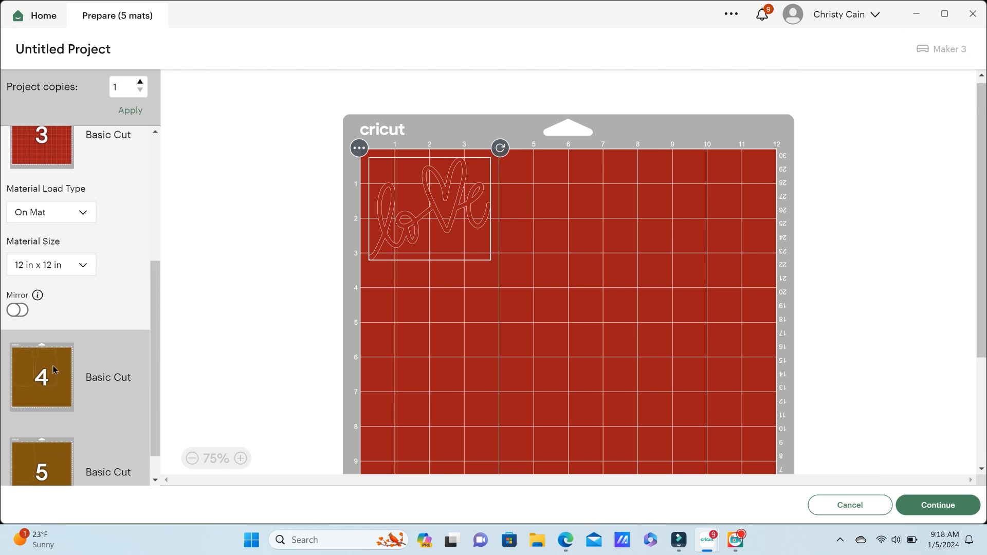
click(938, 505)
click(676, 219)
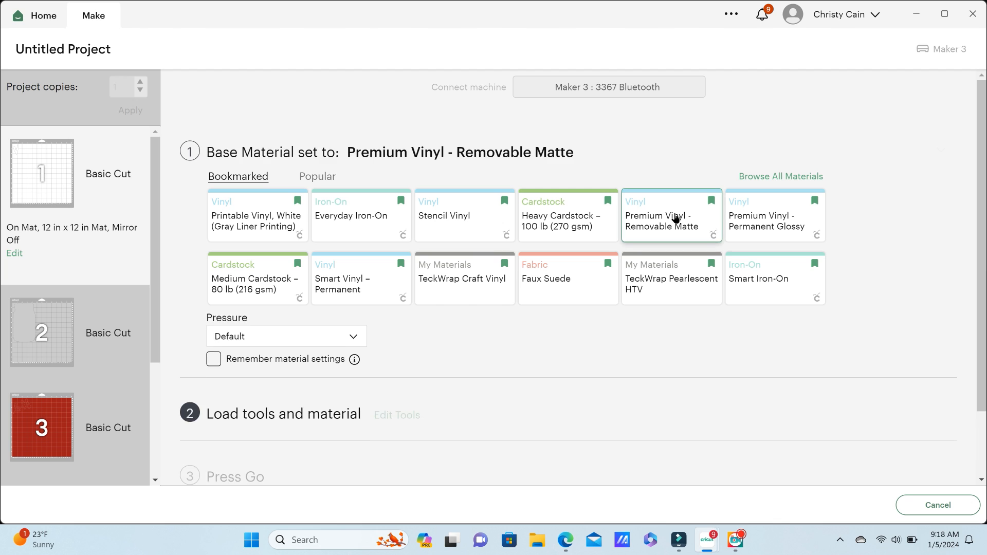
Search all materials for plastic and set the second mat's base material to Plastic Packaging.
click(39, 319)
click(894, 176)
click(696, 105)
text(plastic)
key(Return)
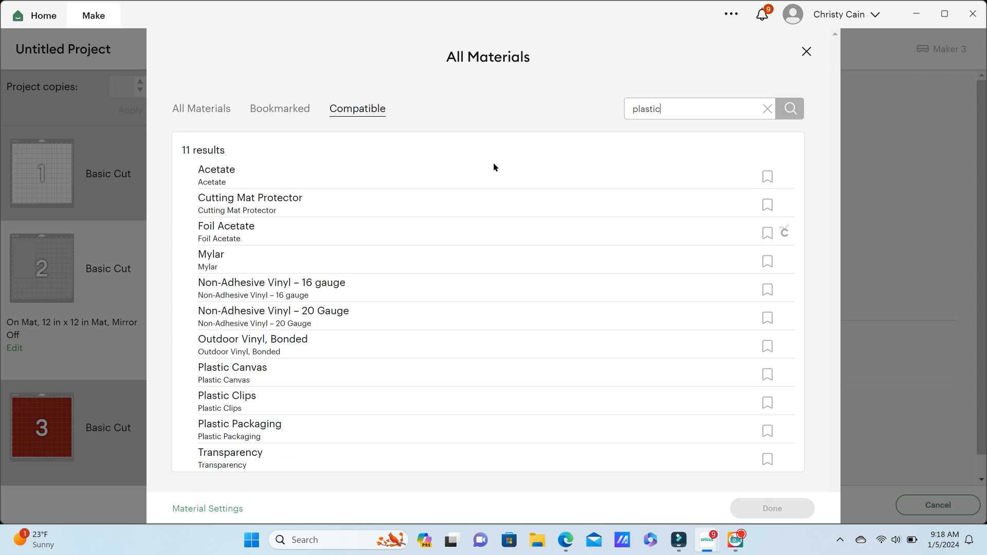
click(340, 427)
click(803, 517)
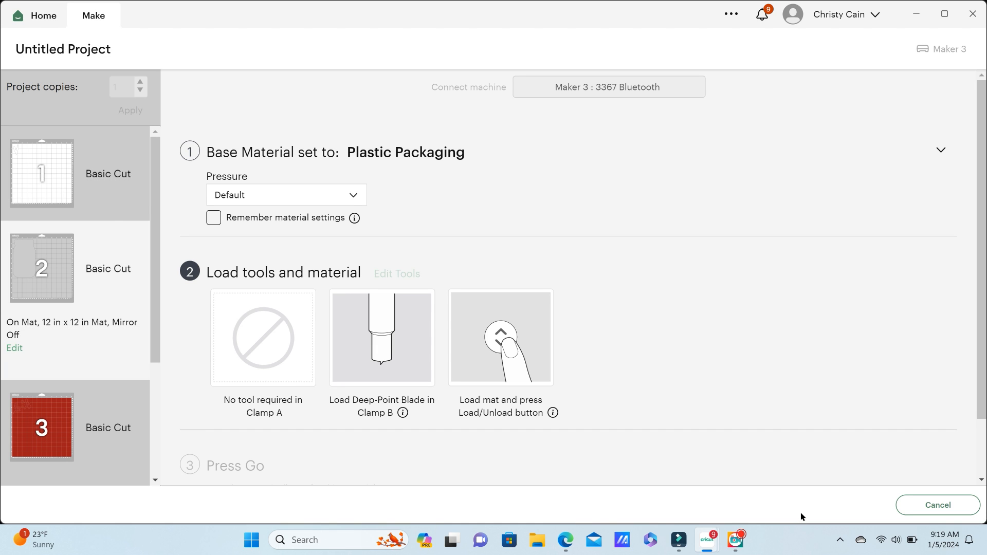
Set the base material of the third, red mat to Premium Vinyl - Removable Matte.
scroll(51, 378, down, 1)
click(49, 378)
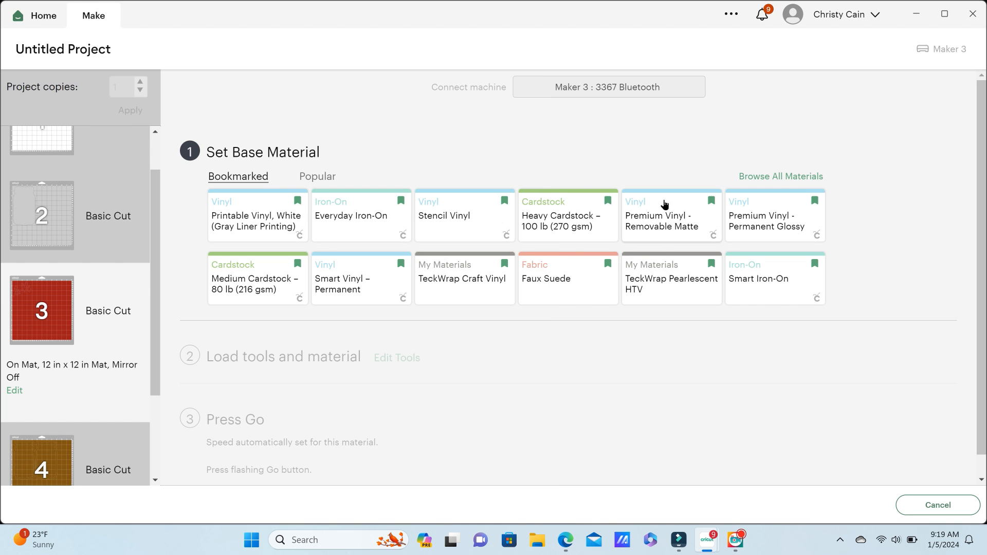
click(664, 205)
Search all materials for basswood, set the fourth mat to Basswood – 1/16" (1.6 mm), and review the tools to load.
scroll(59, 351, down, 1)
click(60, 350)
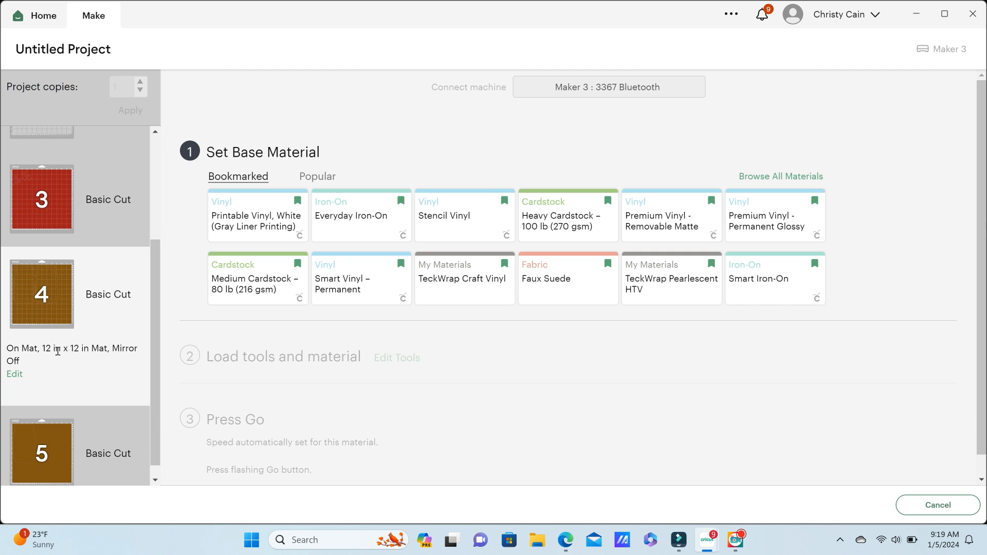
mouse_move(33, 288)
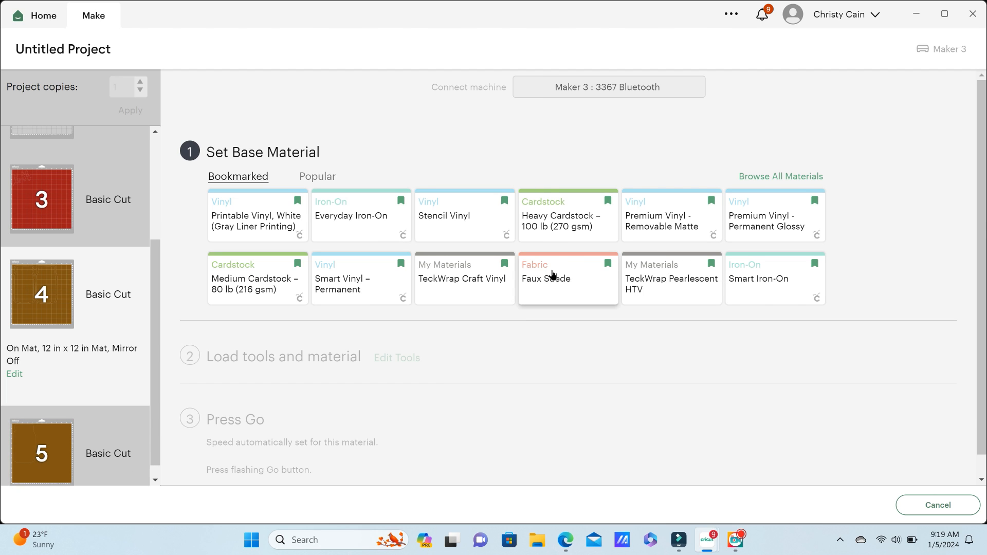
click(802, 177)
click(702, 105)
text(basswood)
click(238, 174)
click(751, 509)
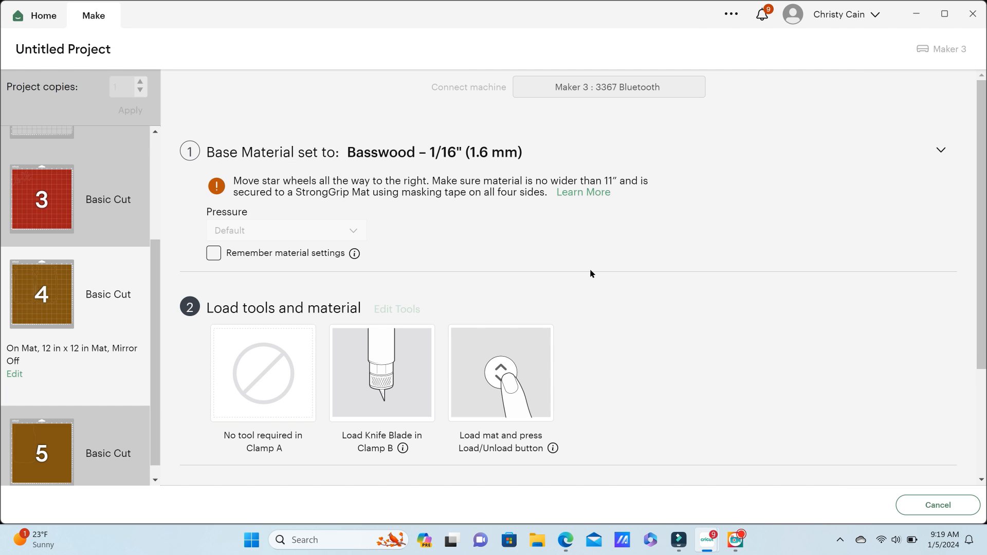
scroll(362, 239, down, 2)
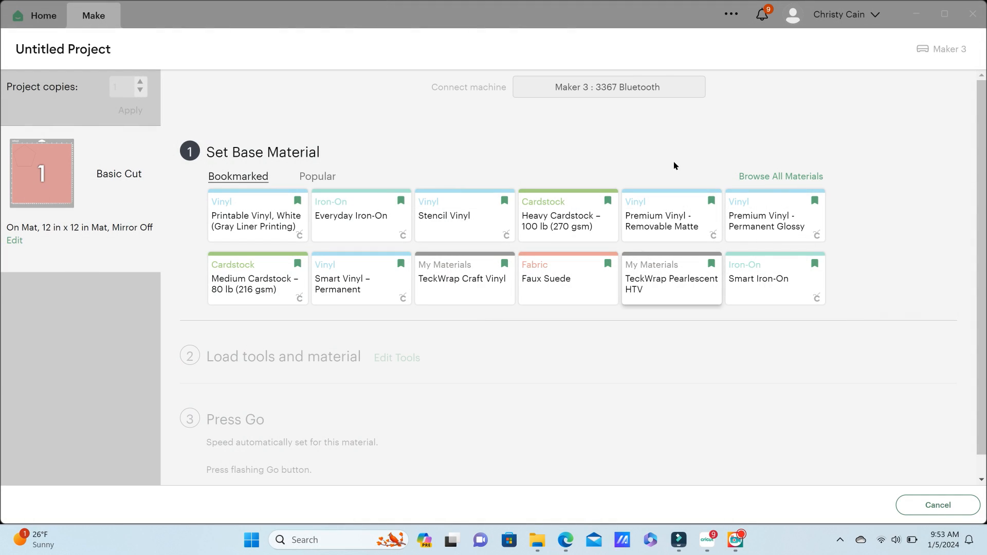
Set the pentagon mat's base material to Premium Vinyl - Removable Matte and find that material in the custom material settings.
click(656, 229)
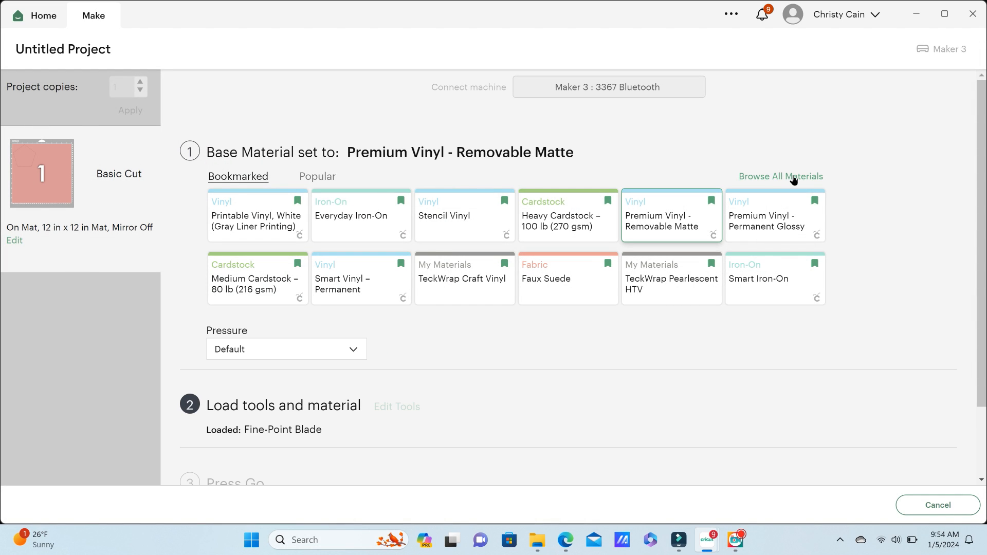
click(794, 177)
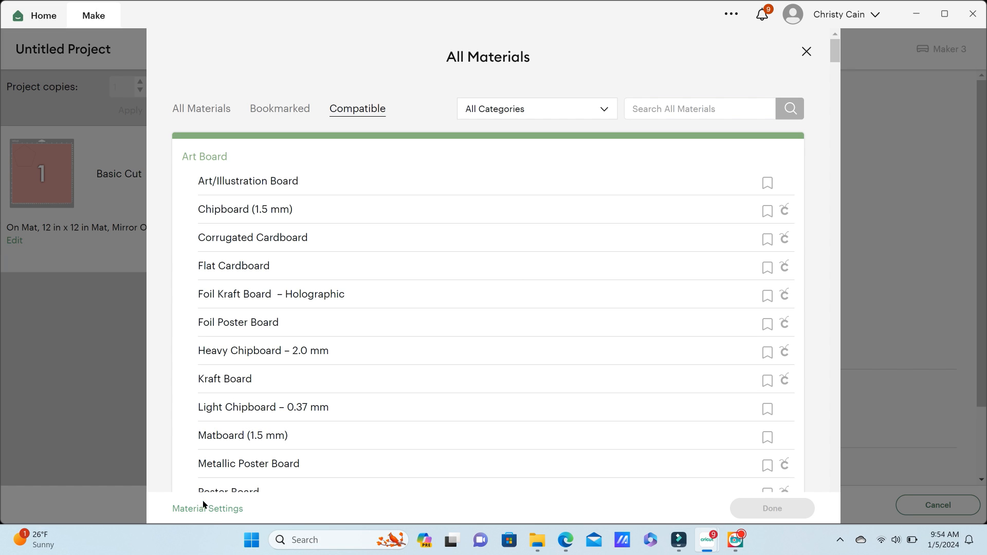
click(207, 508)
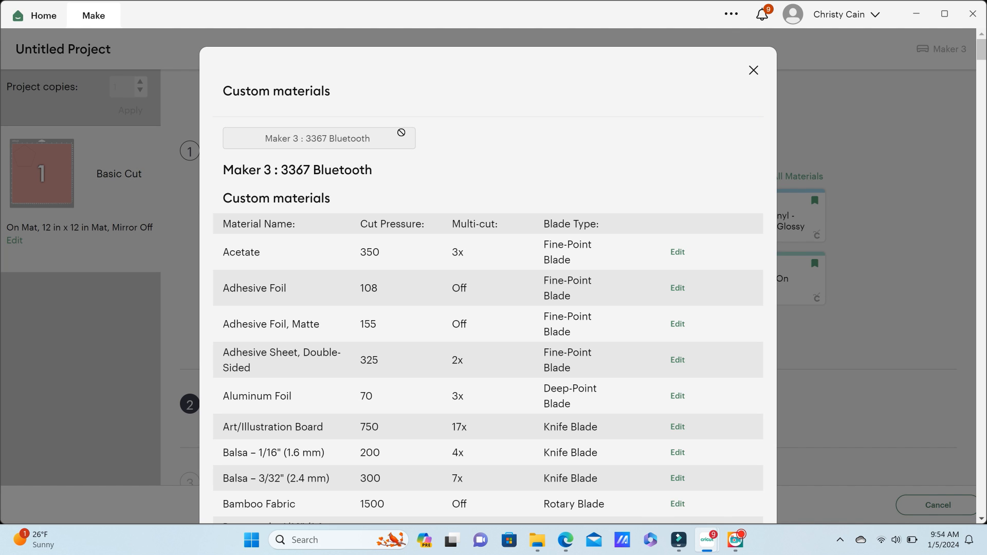
scroll(473, 254, down, 5)
scroll(474, 255, down, 20)
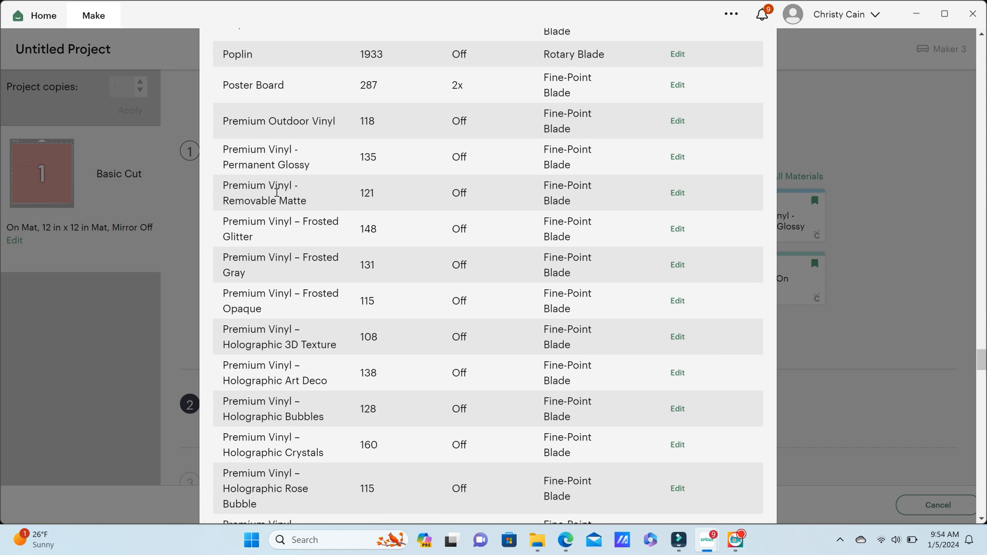
Examine the cut pressure and multi-cut options of Premium Vinyl - Removable Matte and leave the entry without saving.
click(677, 193)
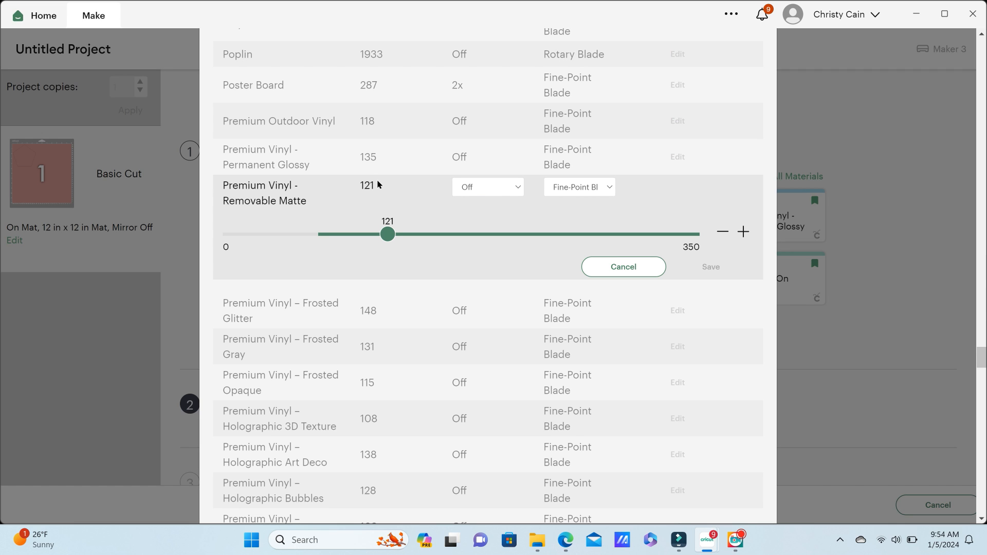
mouse_move(390, 241)
mouse_down()
mouse_move(474, 241)
mouse_move(379, 249)
mouse_move(389, 250)
mouse_up()
click(515, 188)
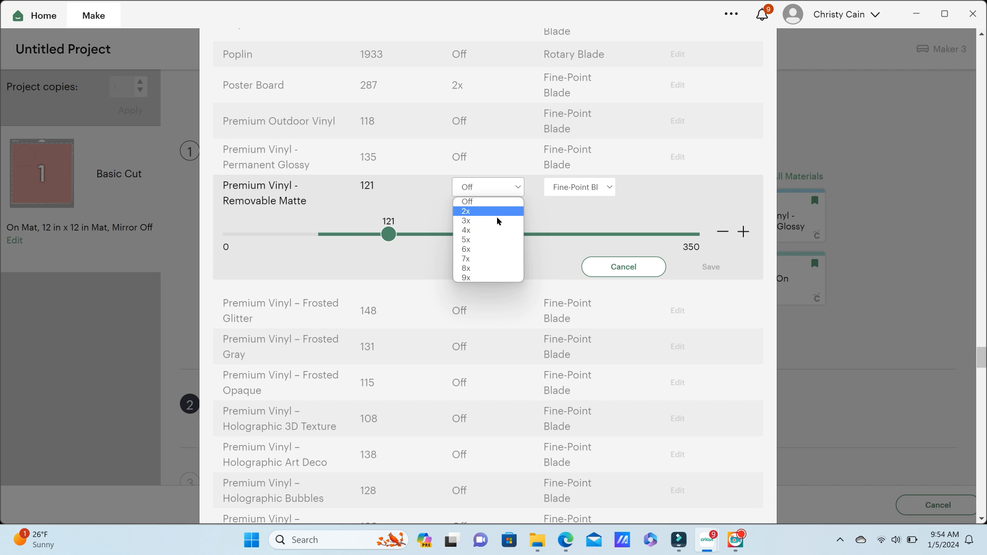
click(479, 282)
click(624, 268)
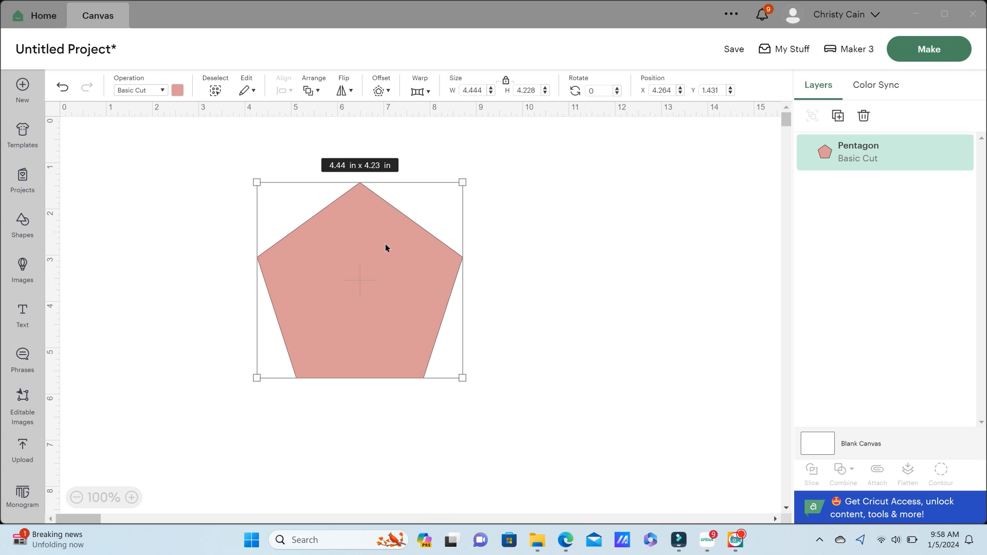
Add a score line rotated 90 degrees and 5 in long, place it across the pentagon, and attach the two.
click(22, 230)
click(85, 146)
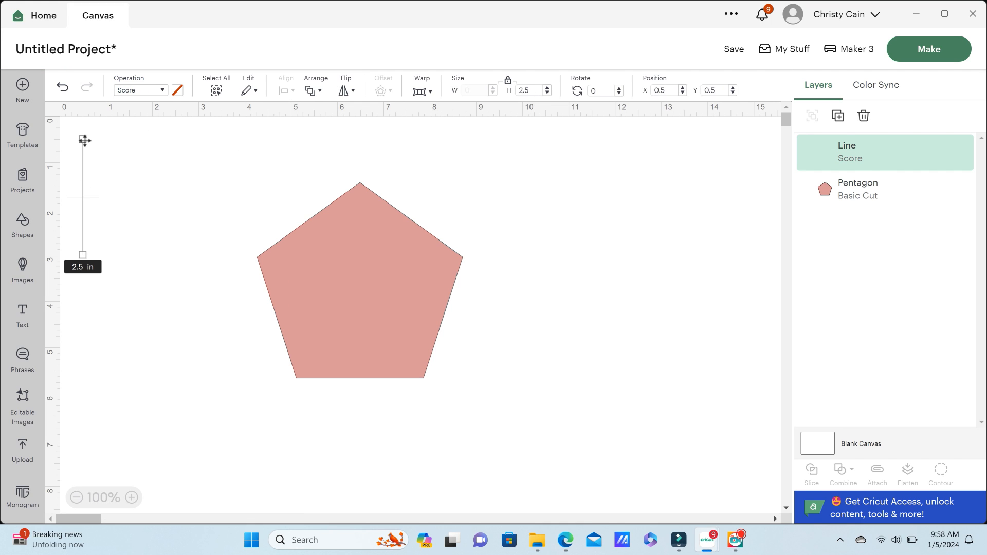
click(609, 96)
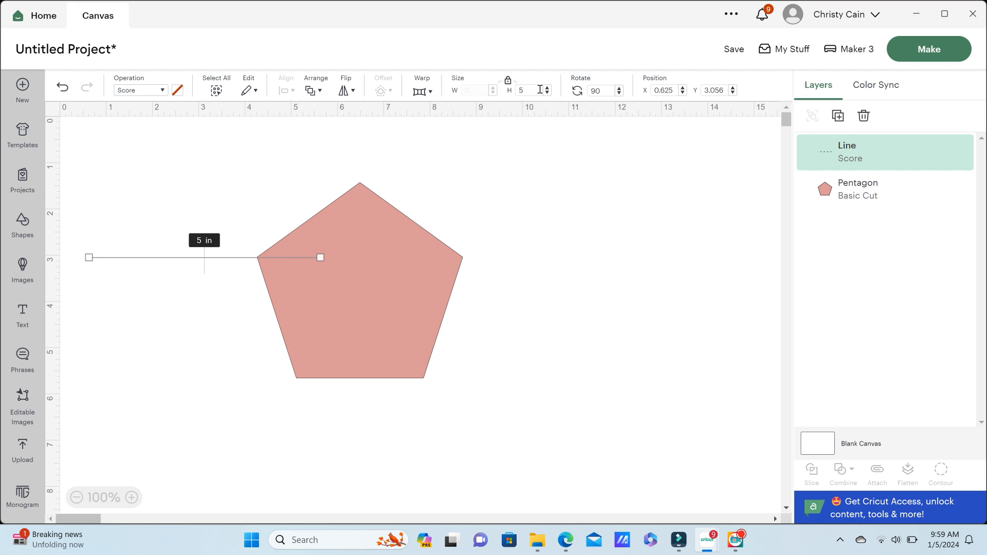
drag(245, 257, 401, 256)
drag(522, 319, 431, 240)
click(578, 293)
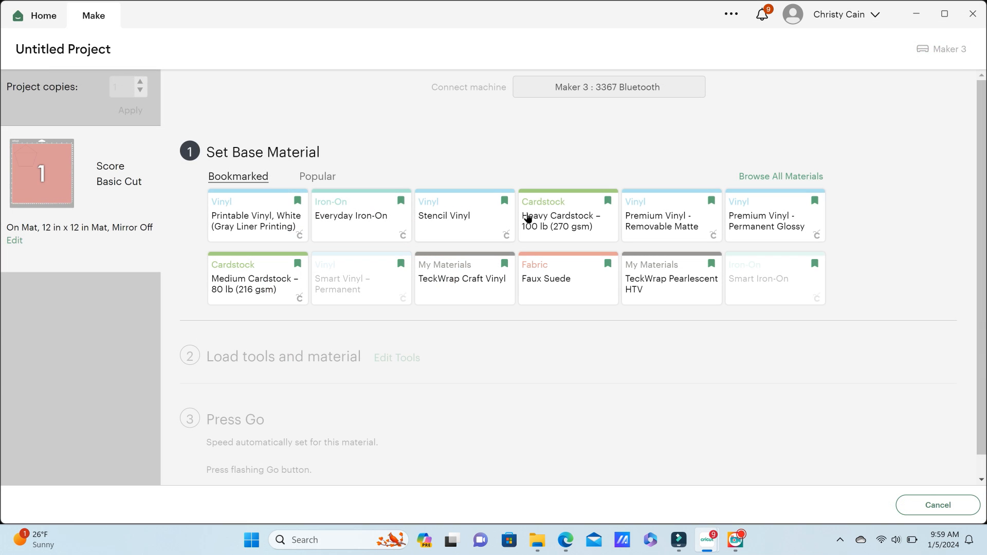
Set the base material to Heavy Cardstock – 100 lb (270 gsm) and switch the scoring tool to Scoring Stylus.
click(563, 224)
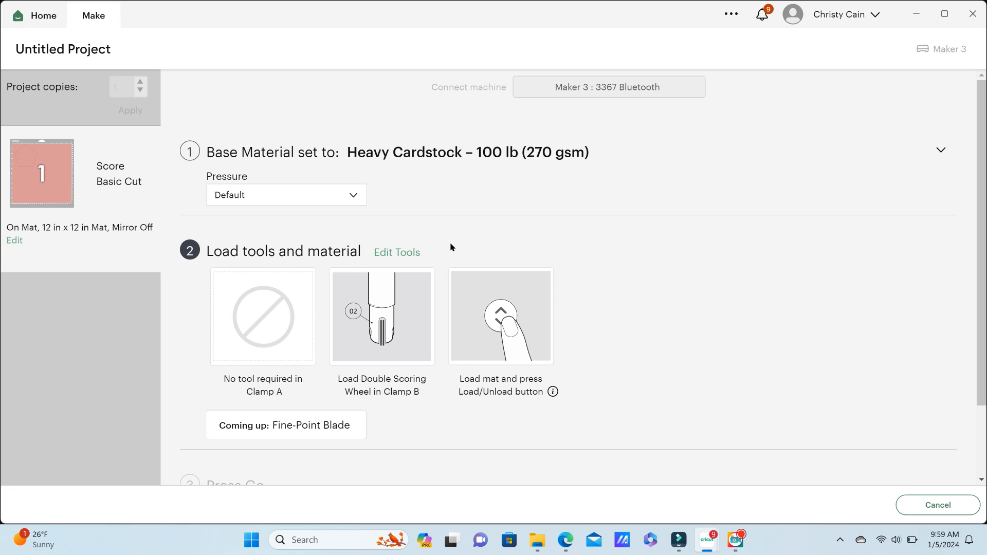
click(409, 254)
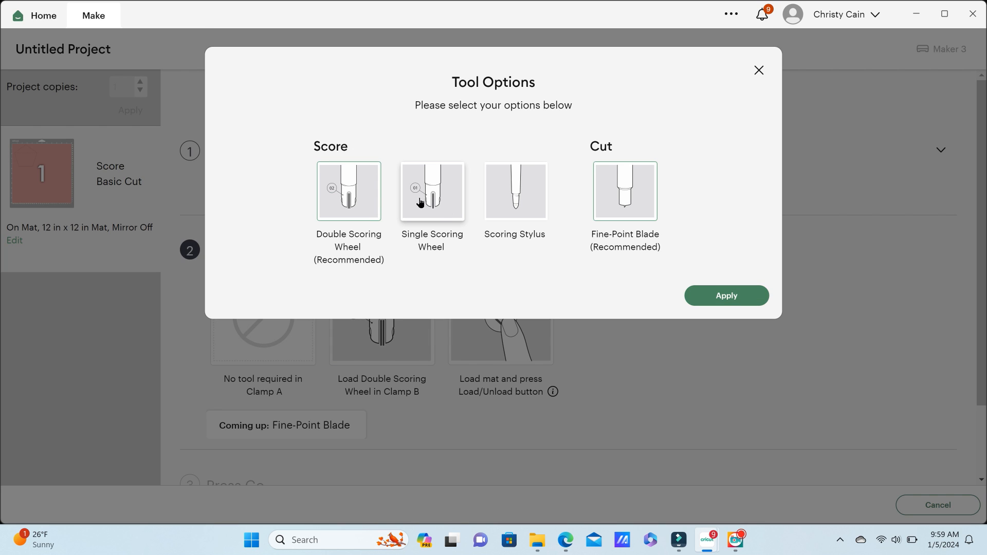
click(514, 214)
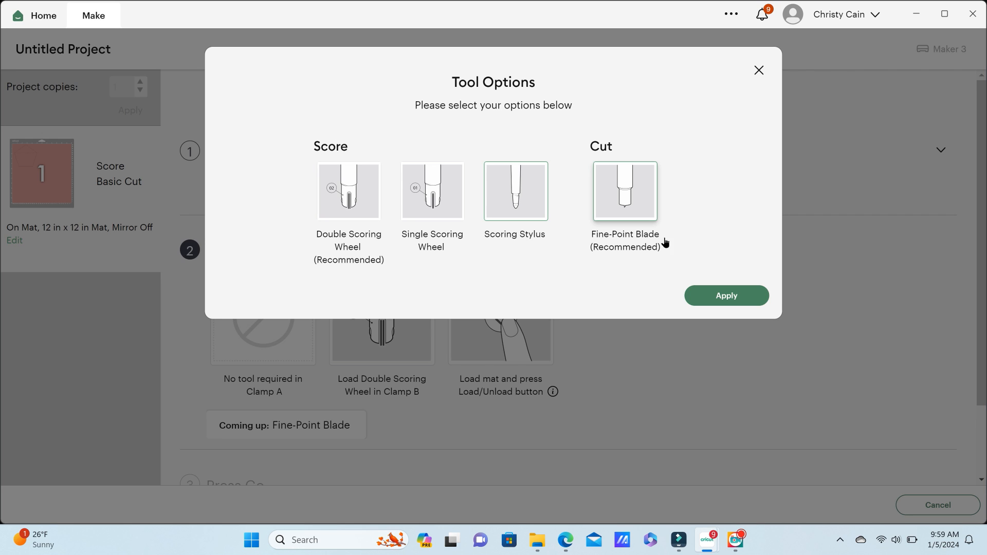
click(708, 299)
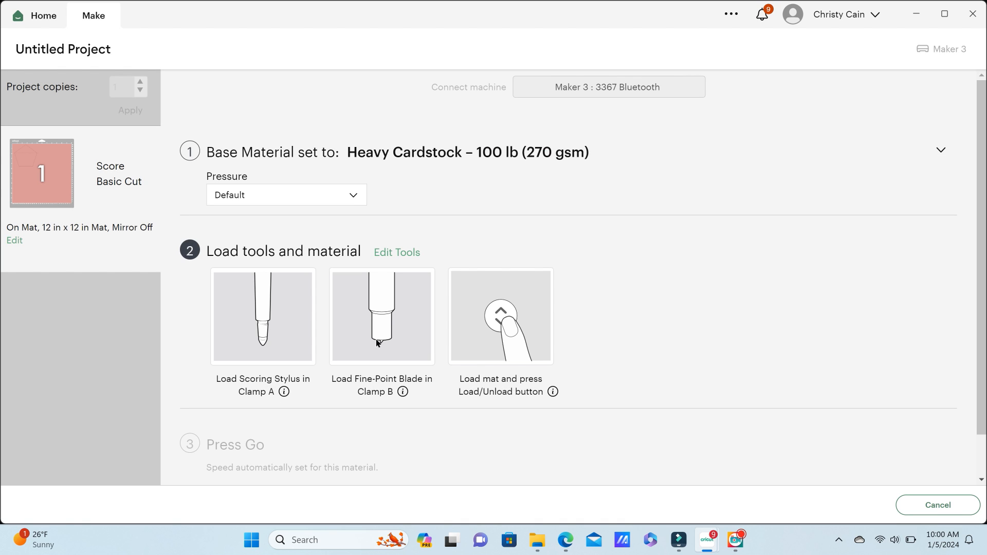
View the loading instructions for the scoring stylus in Clamp A and the fine-point blade in Clamp B.
click(283, 393)
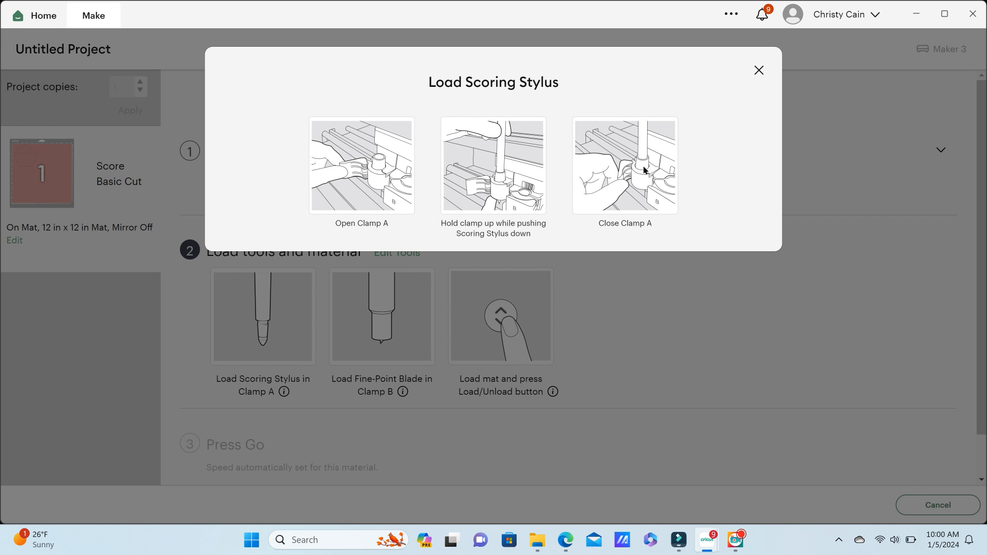
click(759, 70)
click(403, 392)
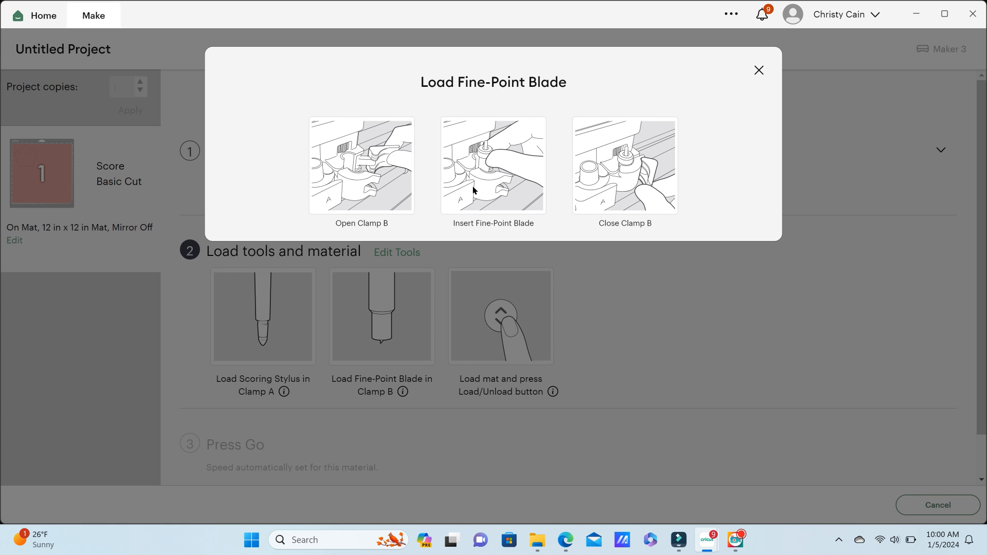
click(759, 70)
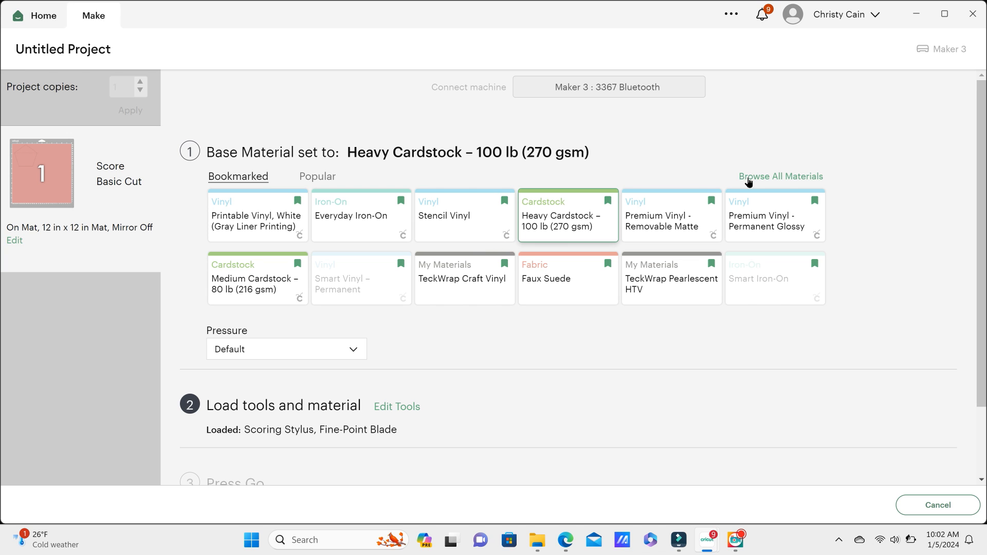
Add a new custom material named Extra Thick Cardstock in the material settings and save it.
click(750, 182)
scroll(436, 414, down, 3)
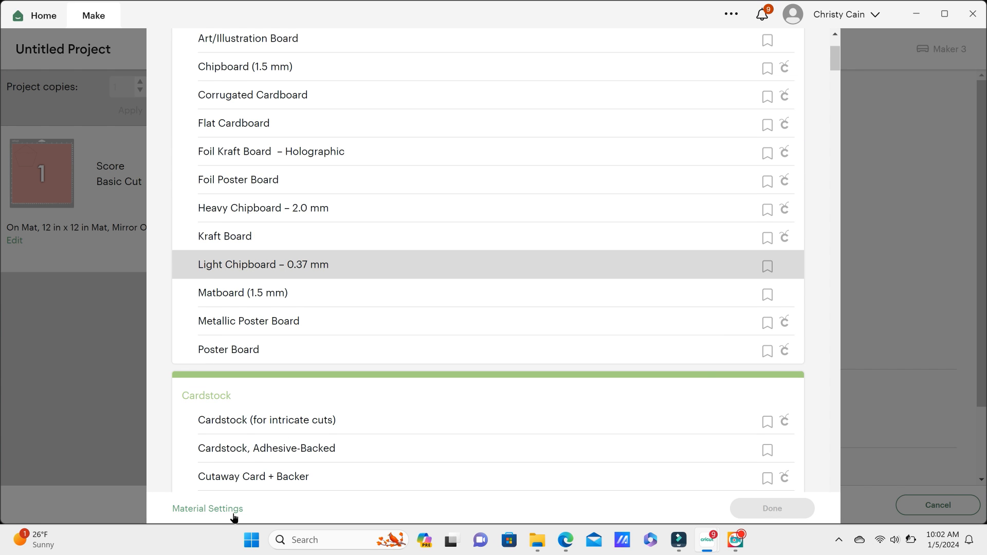
click(221, 510)
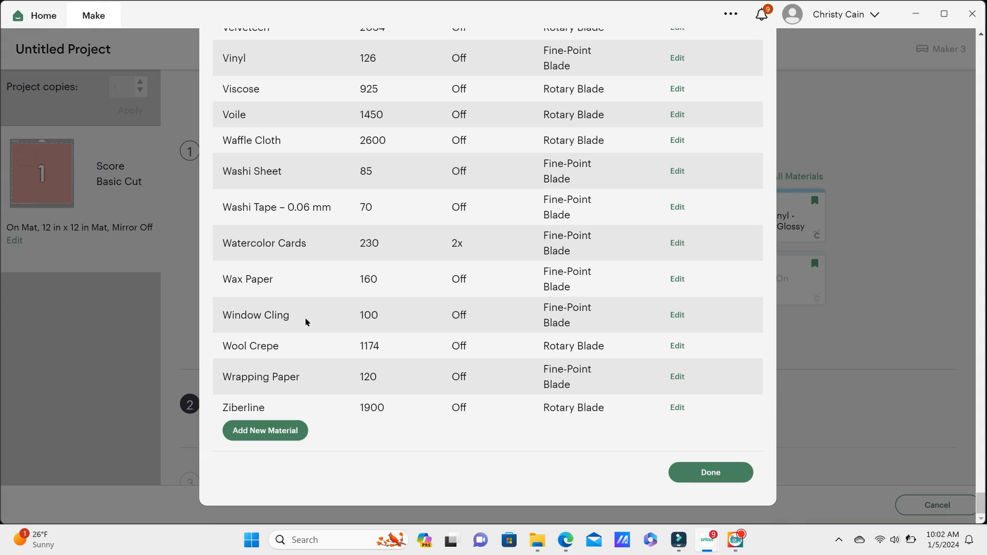
click(277, 432)
scroll(428, 423, down, 1)
click(479, 403)
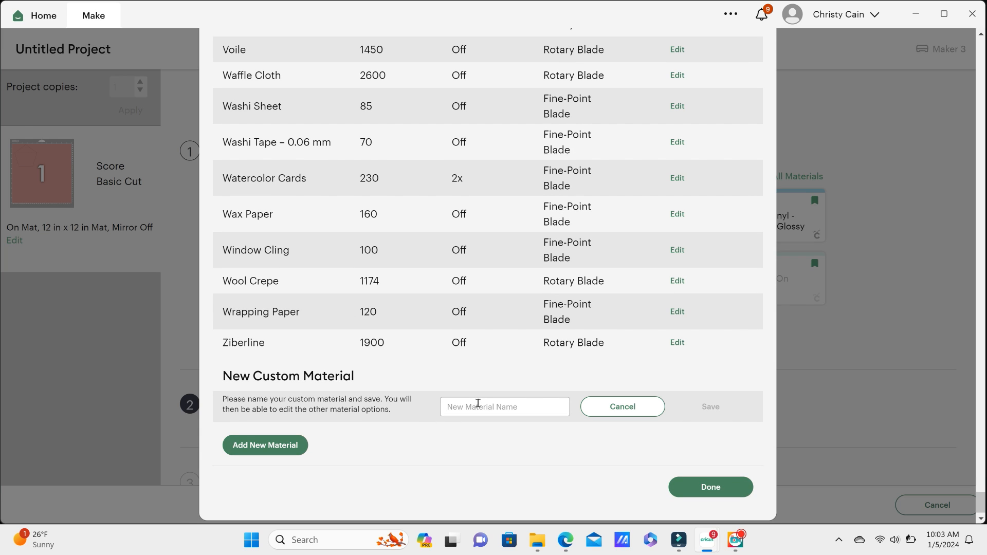
text(Ex)
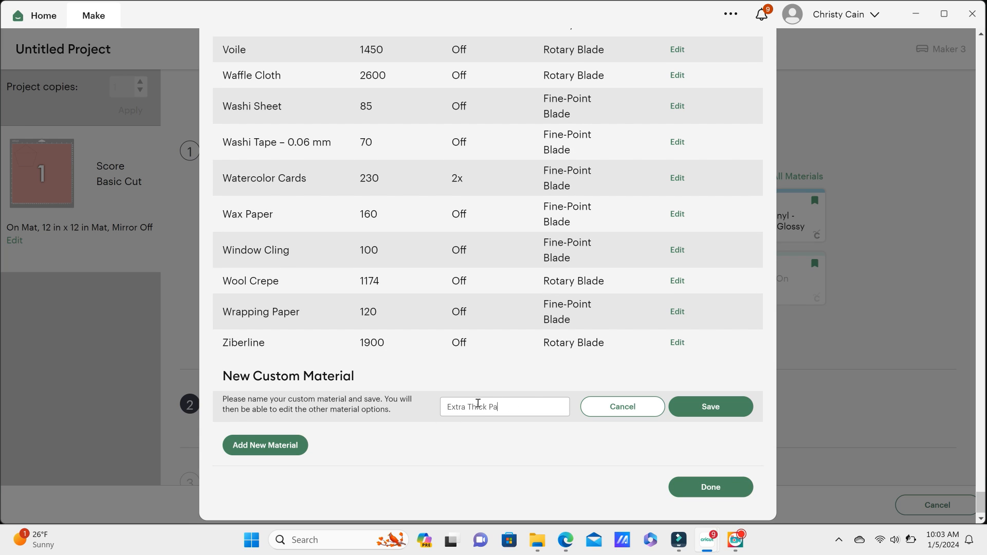
text(tra Thick Cardstock)
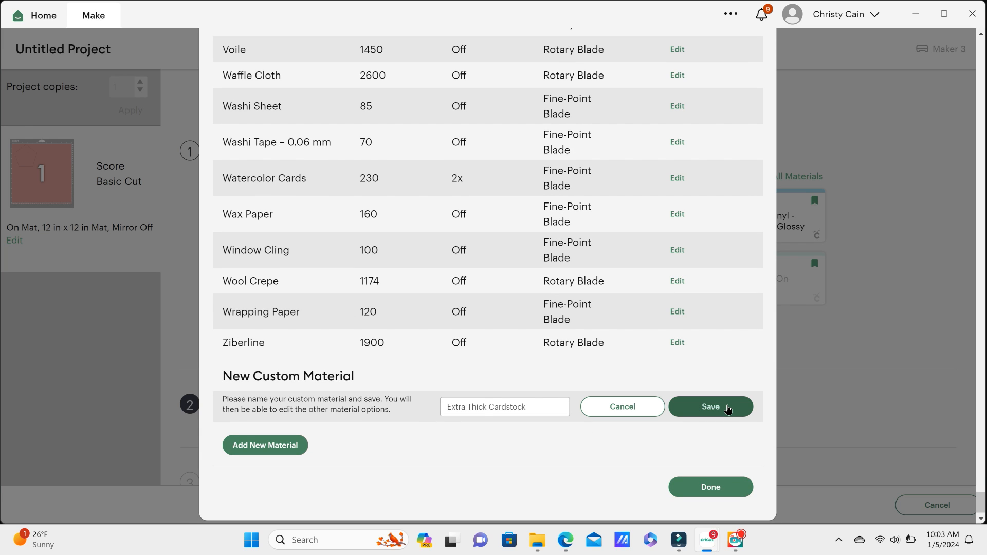
click(728, 409)
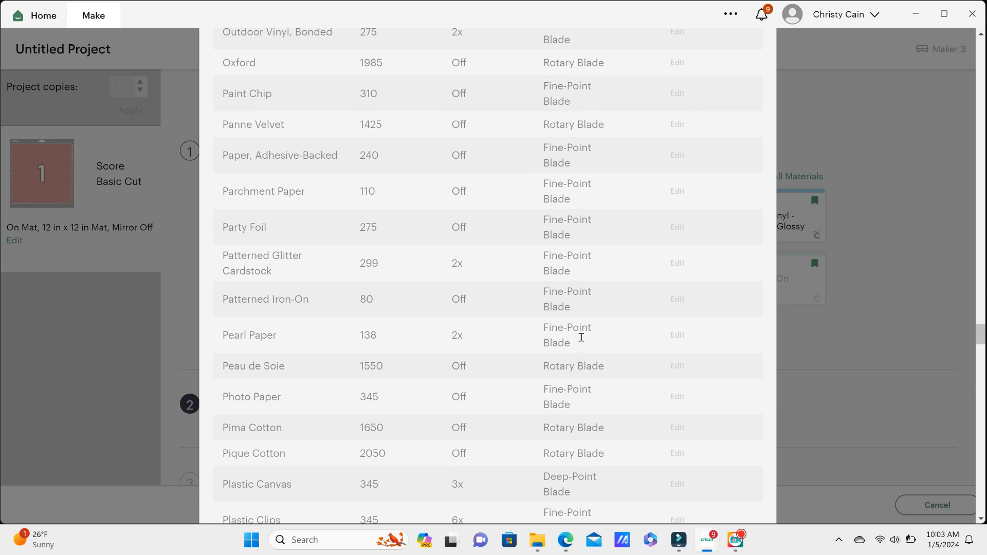
Set Extra Thick Cardstock's cut pressure to 350 and multi-cut to 2x, and try the Rotary Blade.
drag(580, 147, 725, 142)
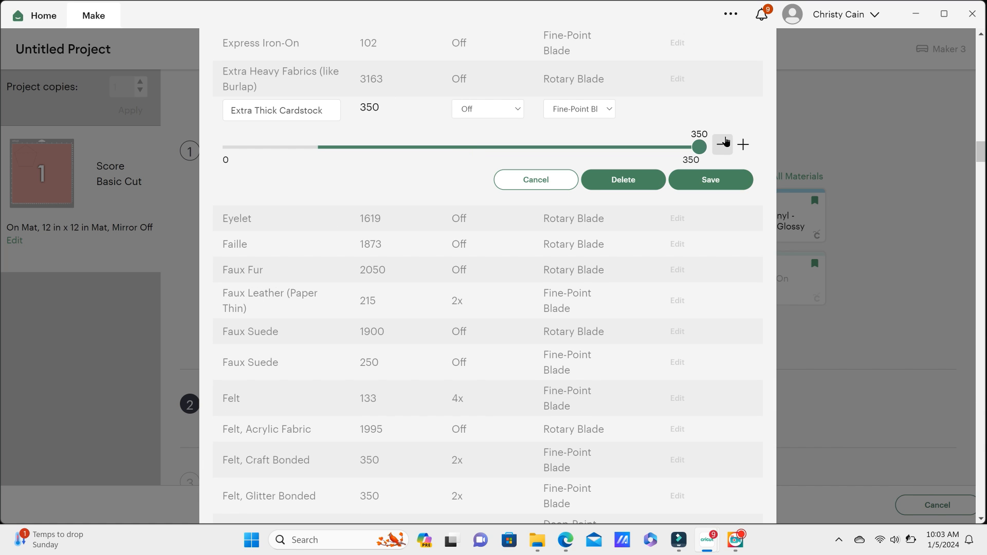
click(517, 113)
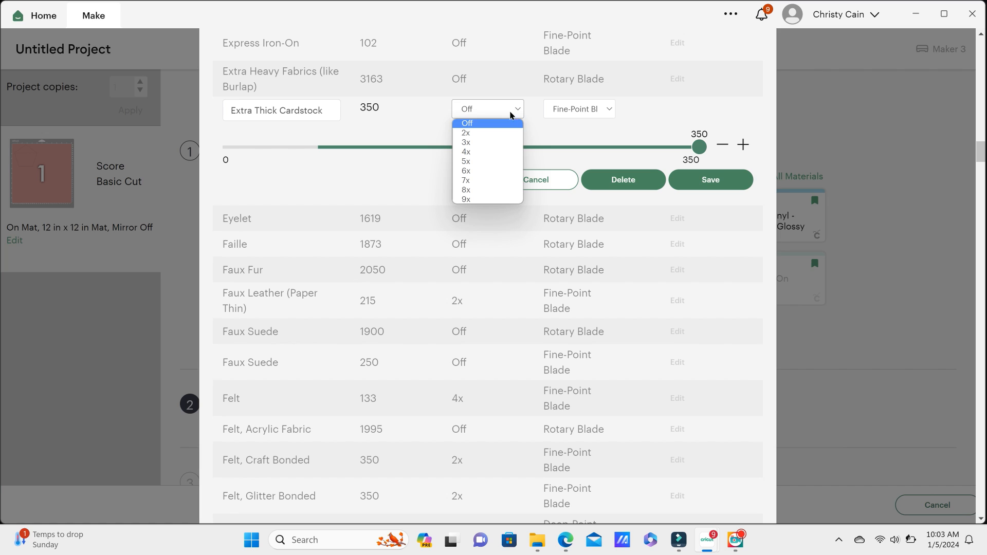
click(498, 135)
click(612, 112)
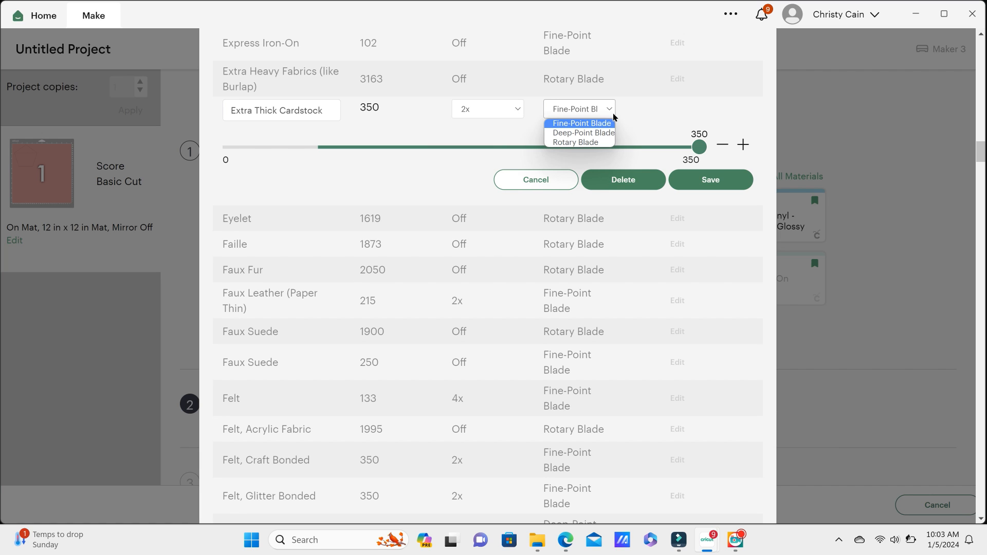
click(599, 143)
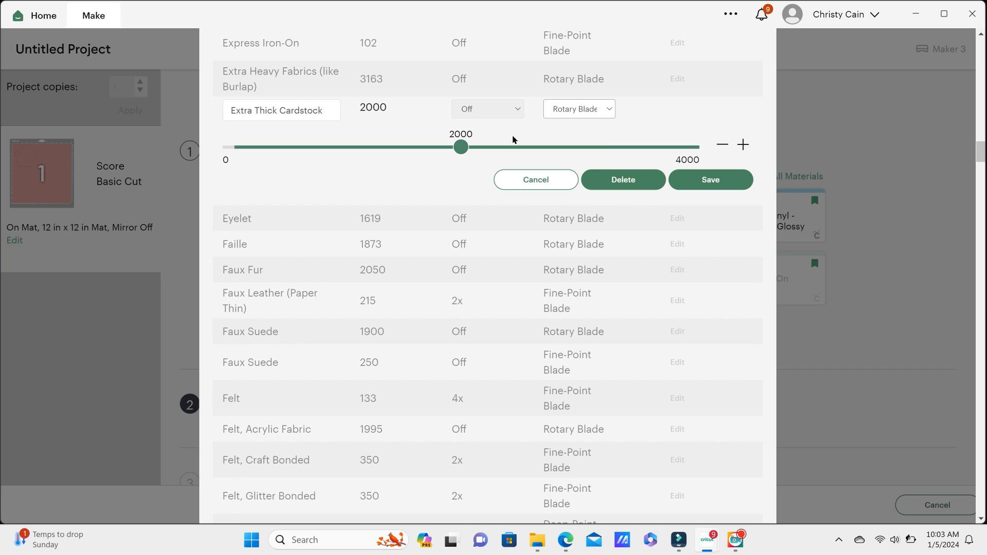
Change the Extra Thick Cardstock blade to Deep-Point Blade, save the material, and close the material settings.
click(575, 108)
click(576, 133)
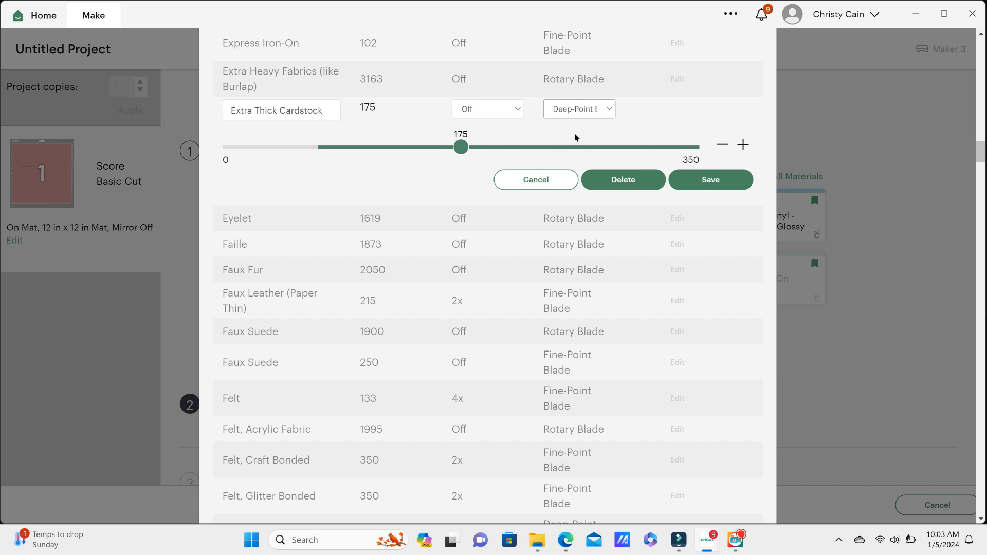
click(704, 180)
click(836, 113)
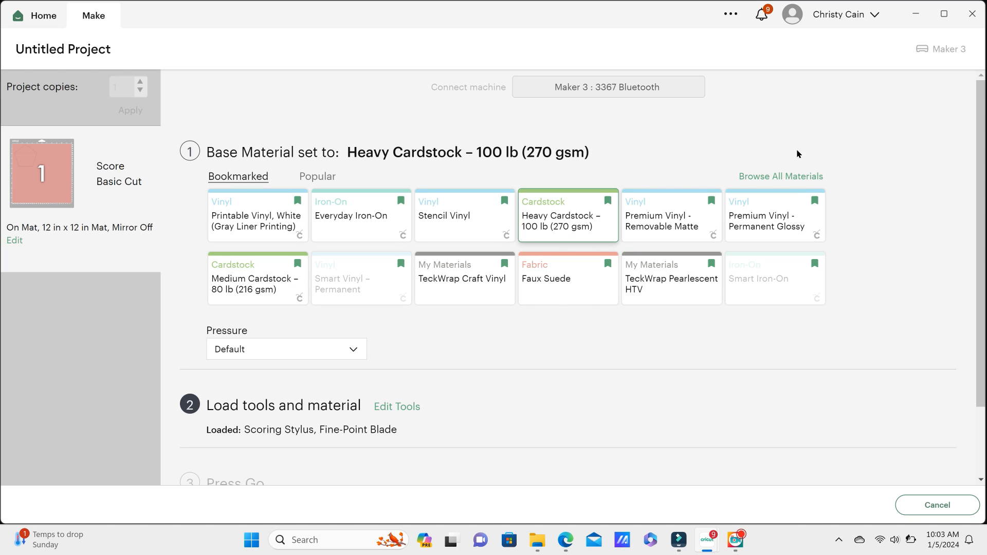
Search all materials for "extra" and choose Extra Thick Cardstock as the base material.
click(784, 177)
click(731, 109)
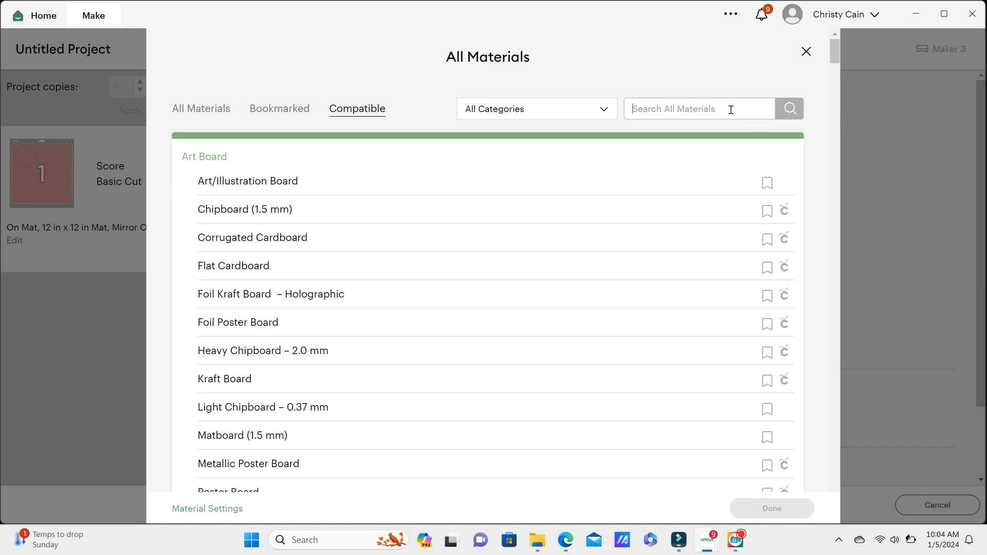
text(extra)
key(Return)
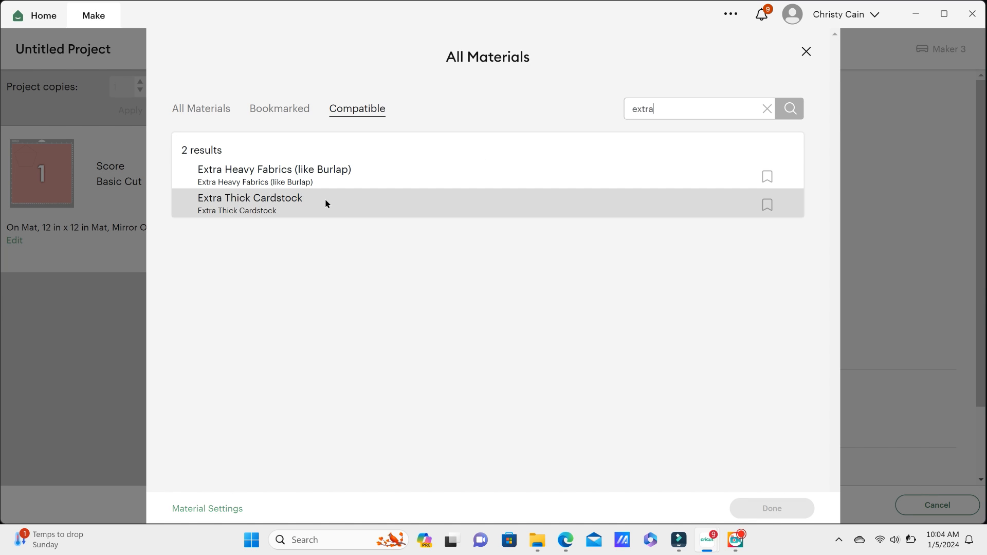
click(326, 203)
click(772, 508)
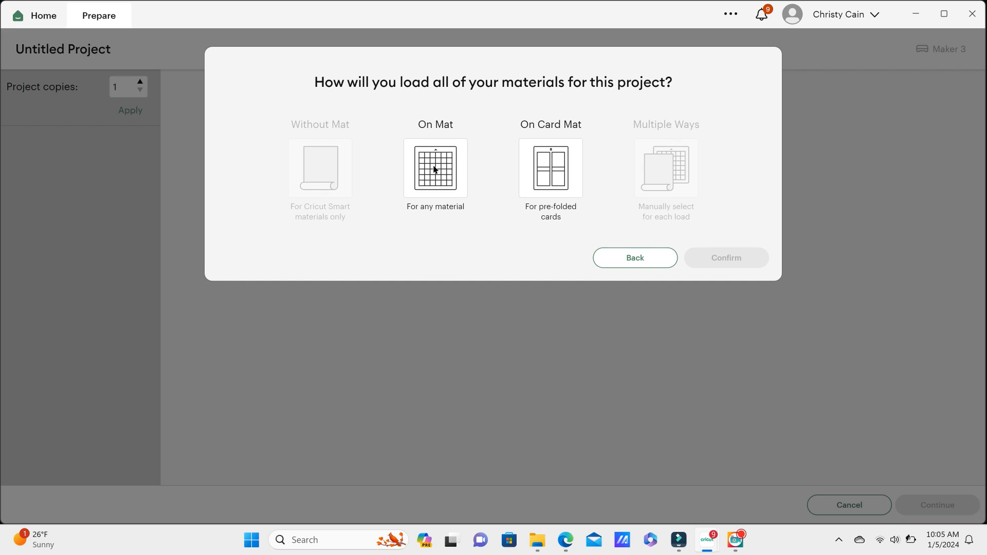
Choose On Mat loading with a 12 in x 12 in mat and apply 4 project copies.
click(435, 170)
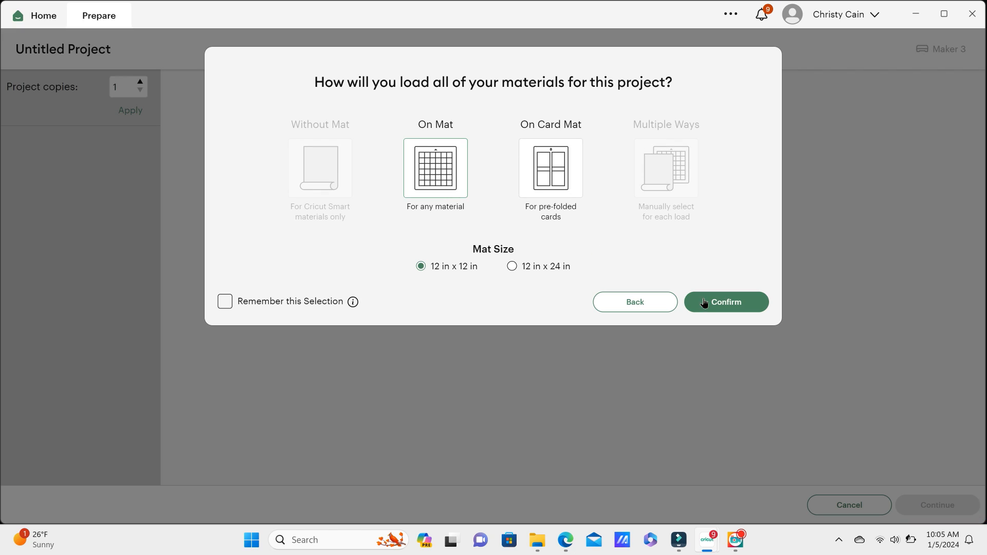
click(716, 307)
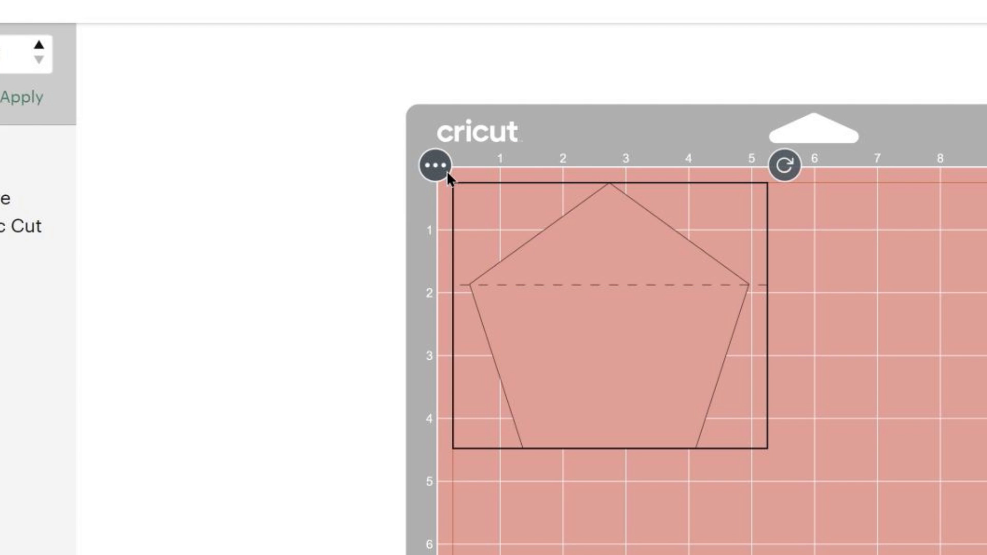
click(445, 169)
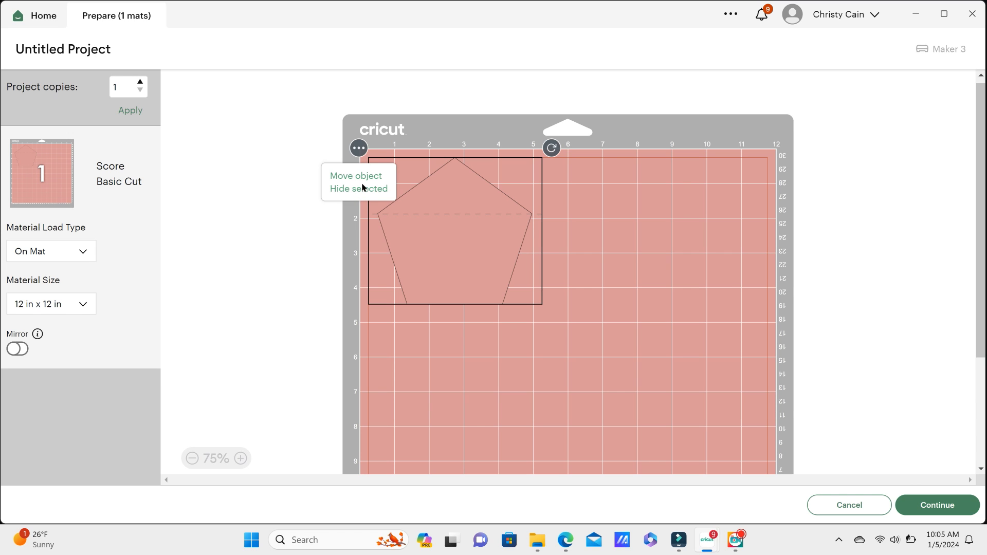
click(141, 83)
click(130, 110)
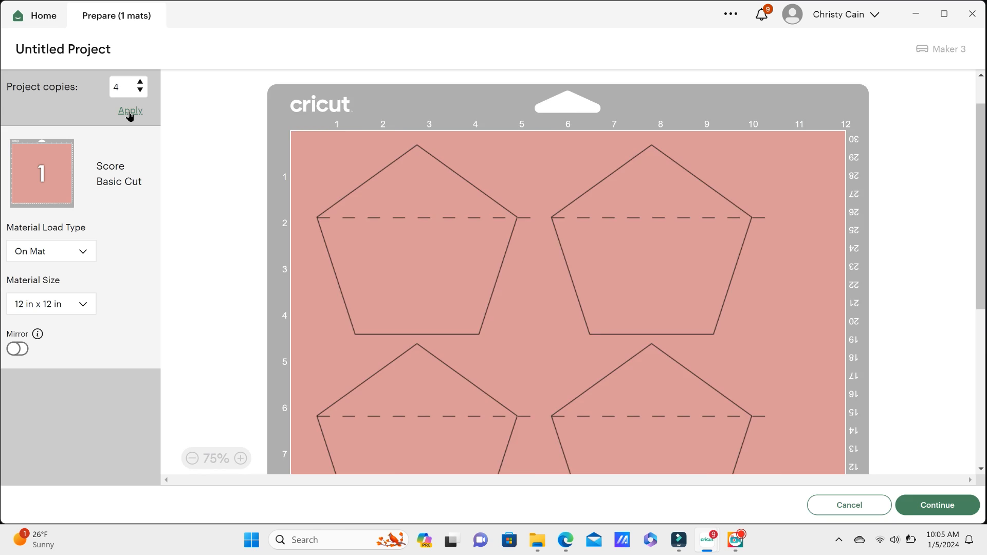
Move the lower-left pentagon to a new mat with the same light pink material color.
scroll(514, 255, down, 1)
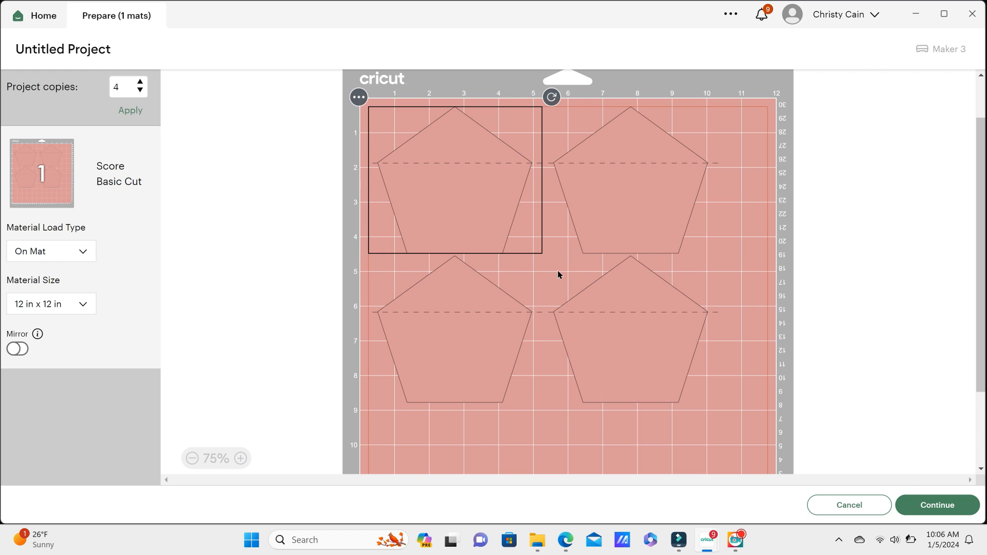
click(452, 288)
click(359, 246)
click(355, 274)
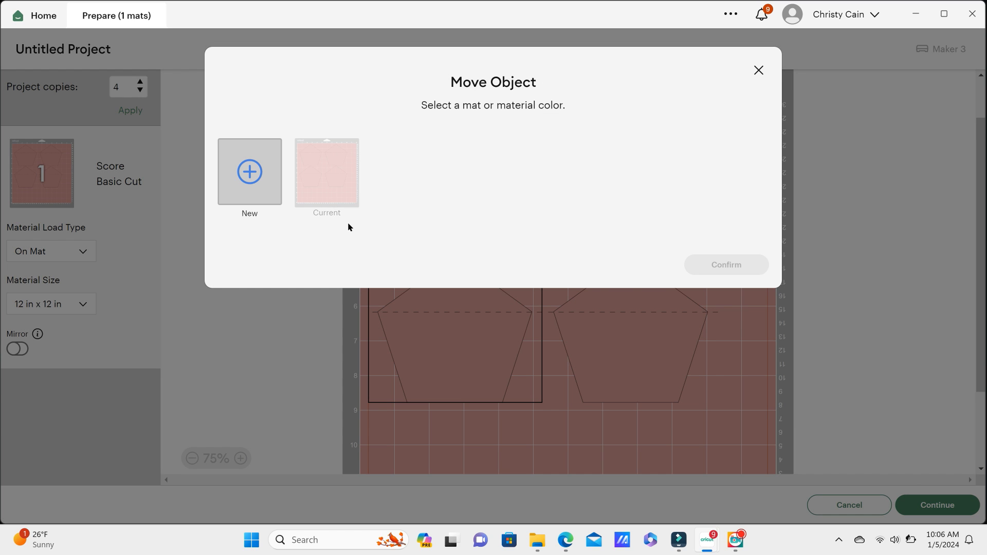
click(264, 175)
click(263, 175)
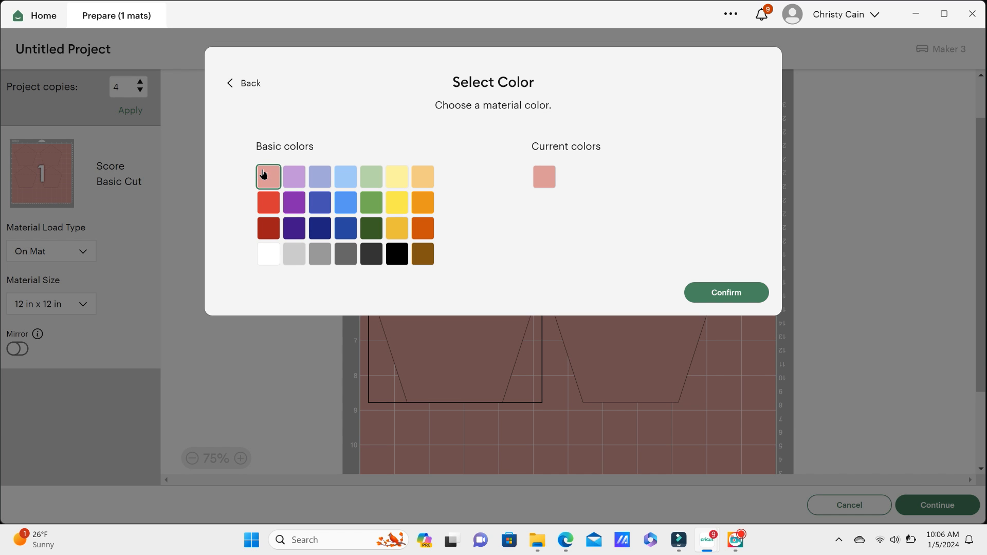
click(749, 293)
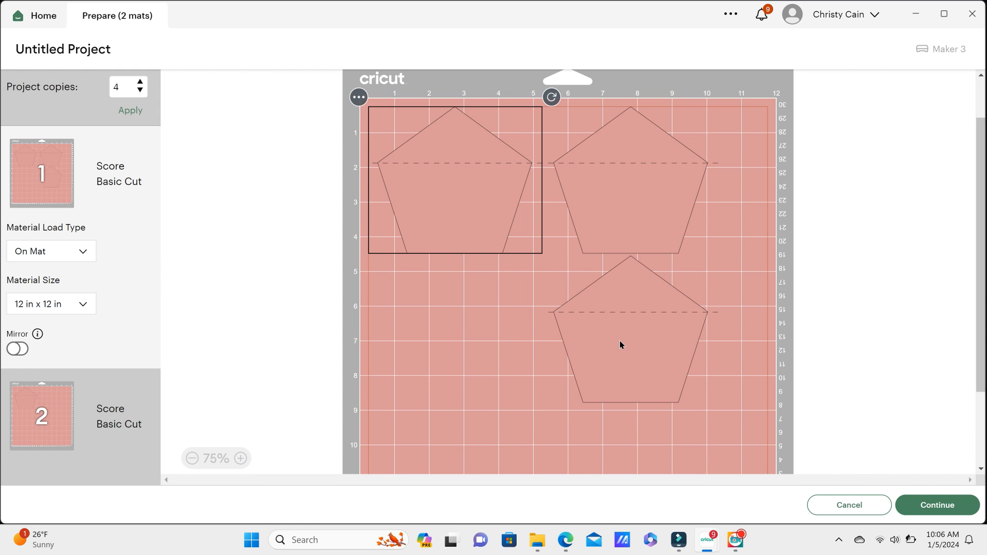
Hide the remaining lower pentagon on the first mat.
click(619, 341)
click(535, 248)
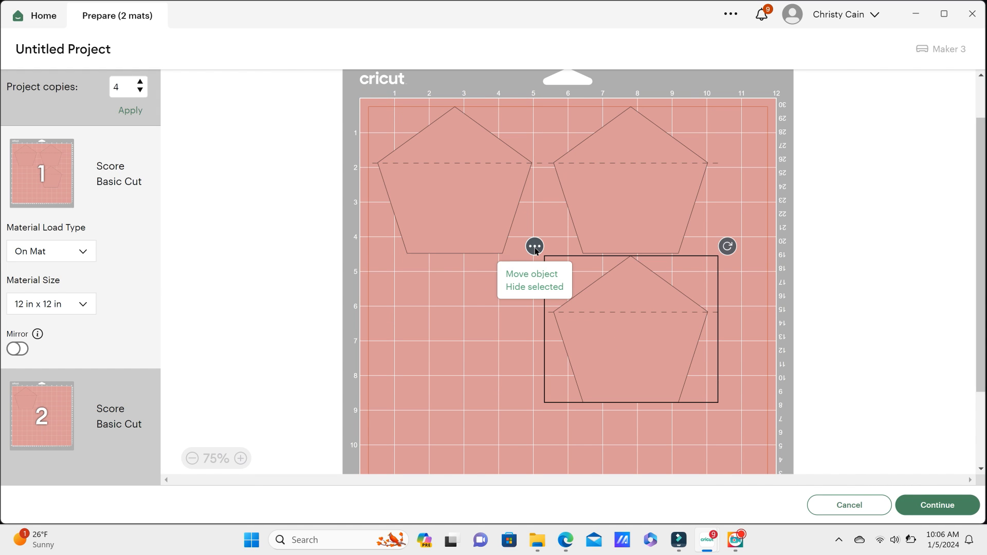
click(532, 288)
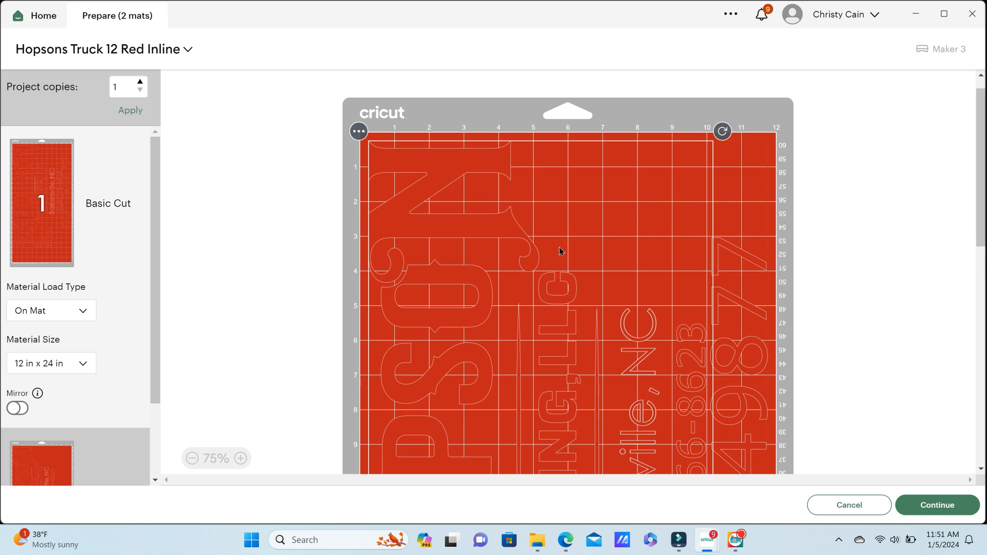
Review the truck lettering layout on the red 12 in x 24 in mat and nudge the DOT number text slightly upward.
scroll(559, 249, down, 5)
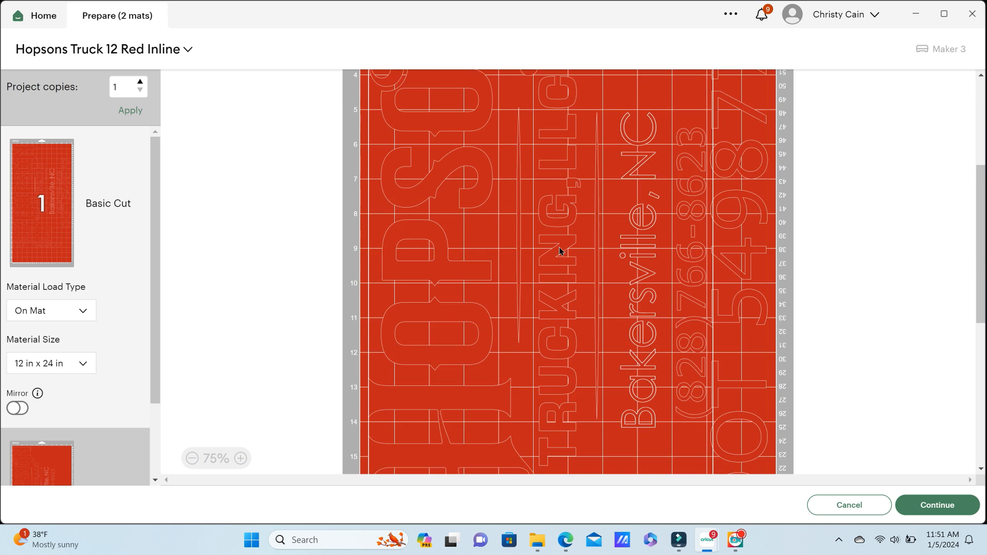
scroll(559, 250, down, 2)
scroll(550, 199, down, 1)
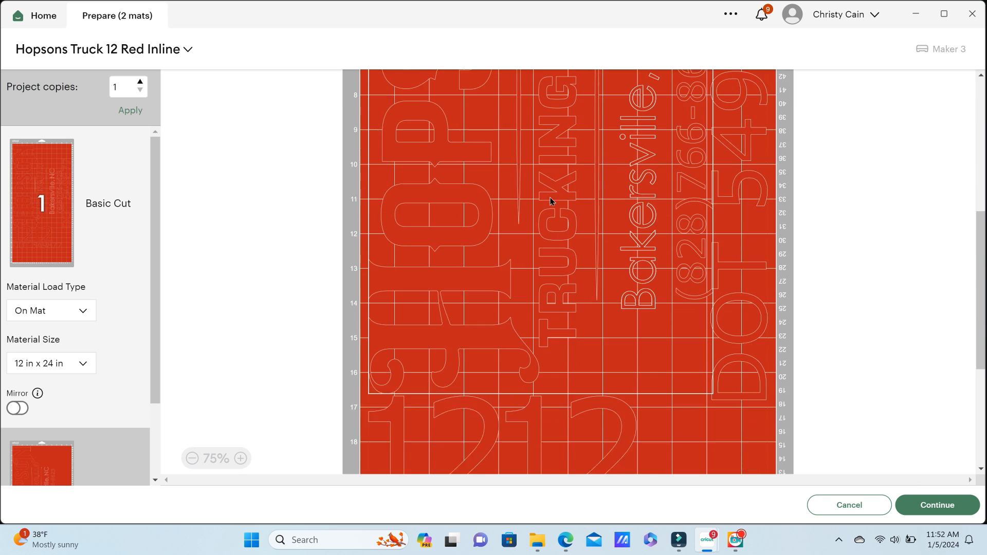
mouse_move(760, 289)
mouse_down()
mouse_move(762, 321)
mouse_move(758, 236)
mouse_move(760, 279)
mouse_up()
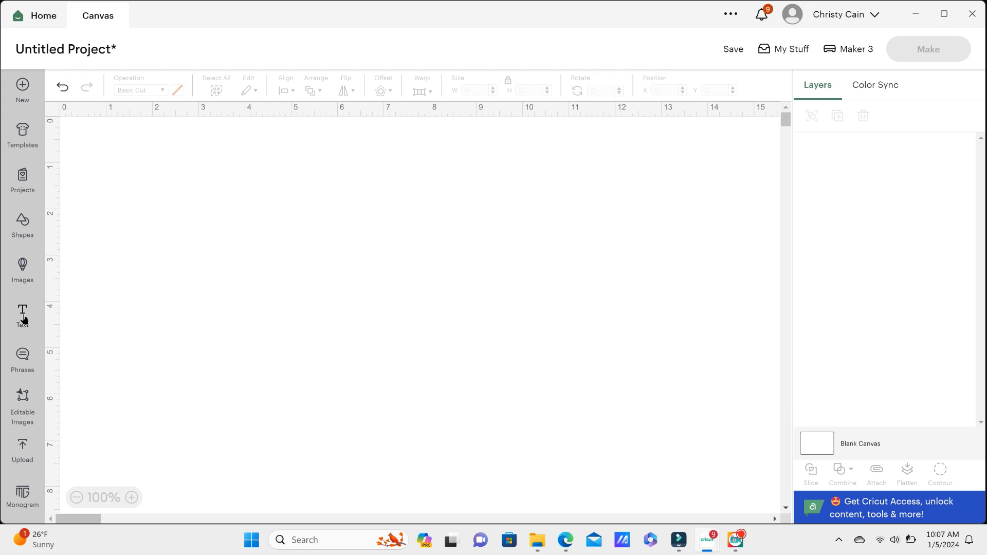
Add the text "script" to the blank canvas and search the Cricut fonts for "script".
click(23, 318)
text(script)
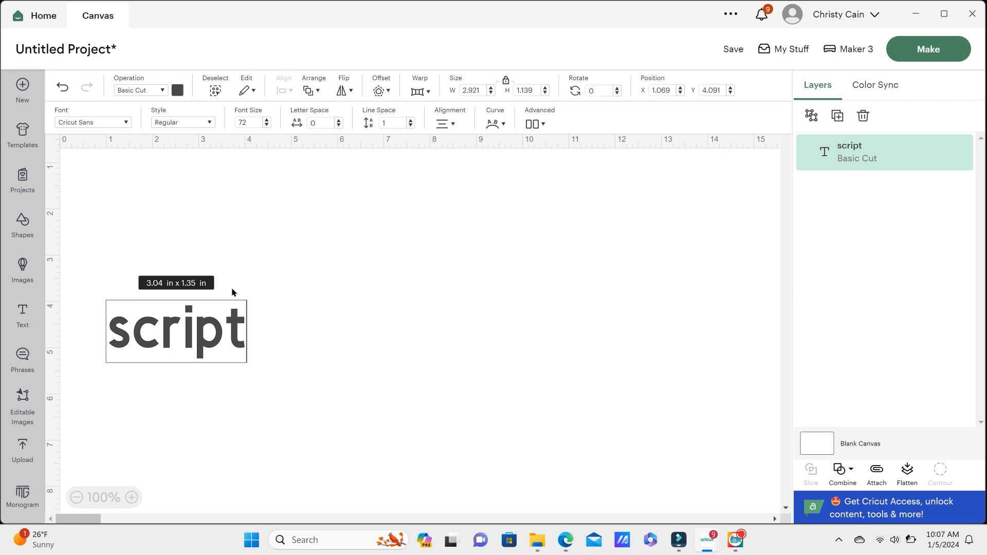
click(125, 123)
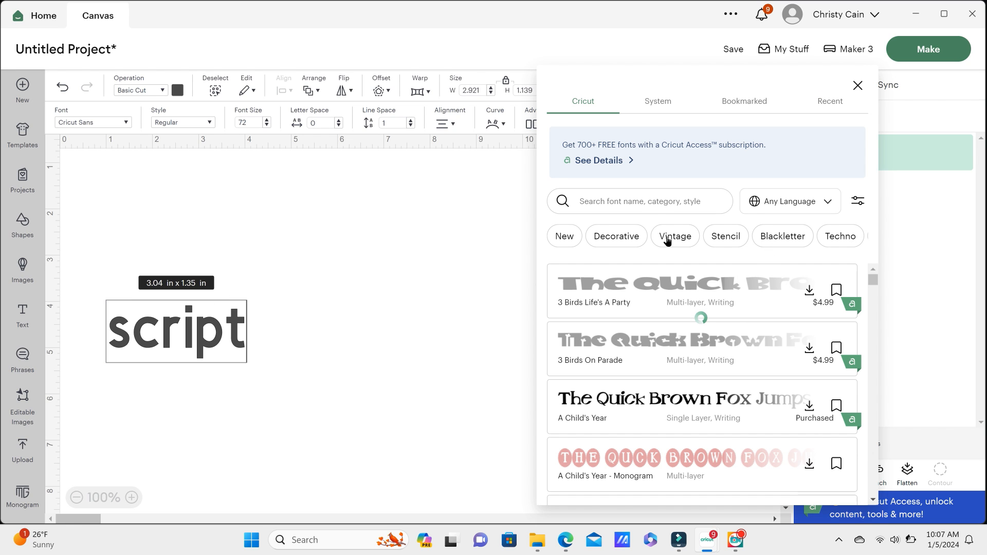
click(674, 202)
text(sript)
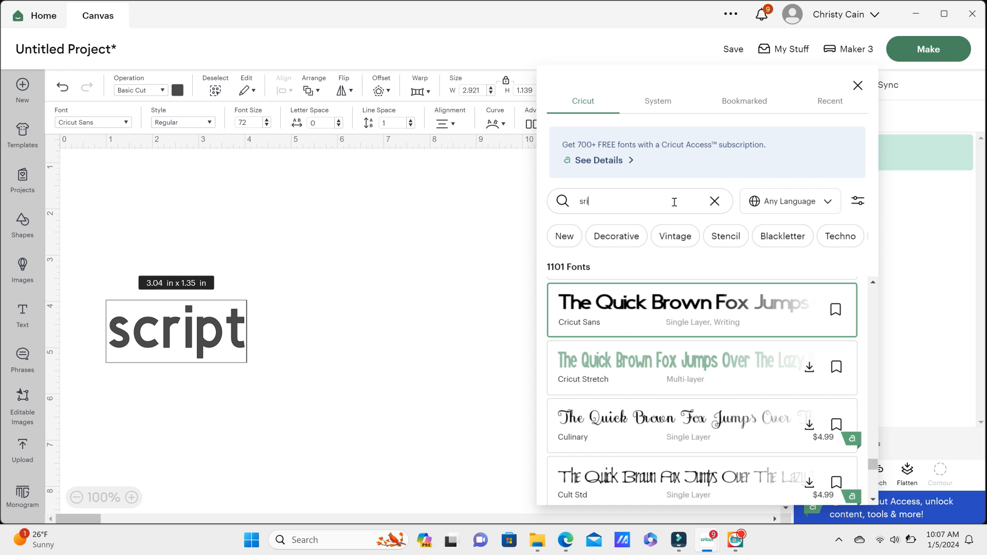
key(BackSpace)
key(BackSpace)
key(BackSpace)
key(BackSpace)
text(cript)
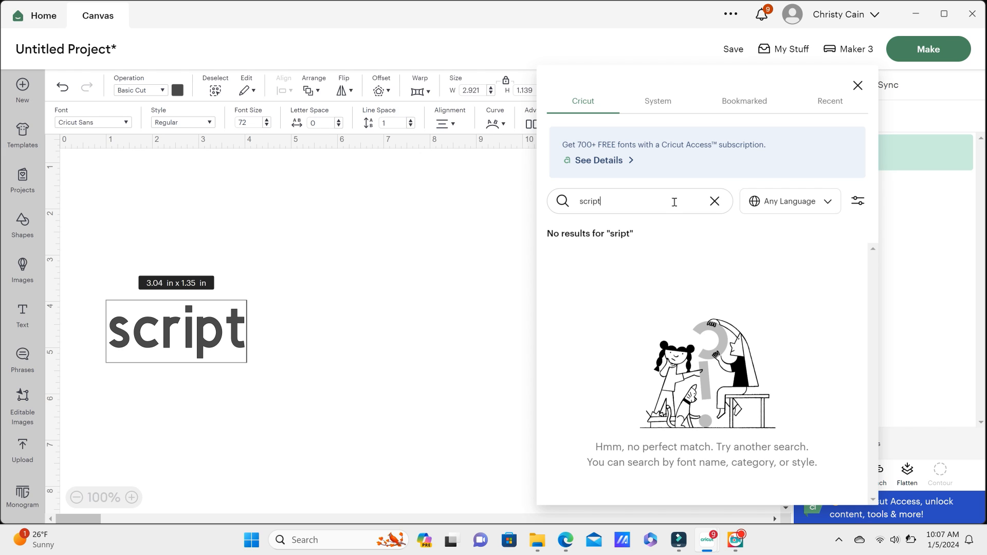
Search the system fonts for "mother" and apply Mother Tongue Clean to the "script" text.
click(657, 101)
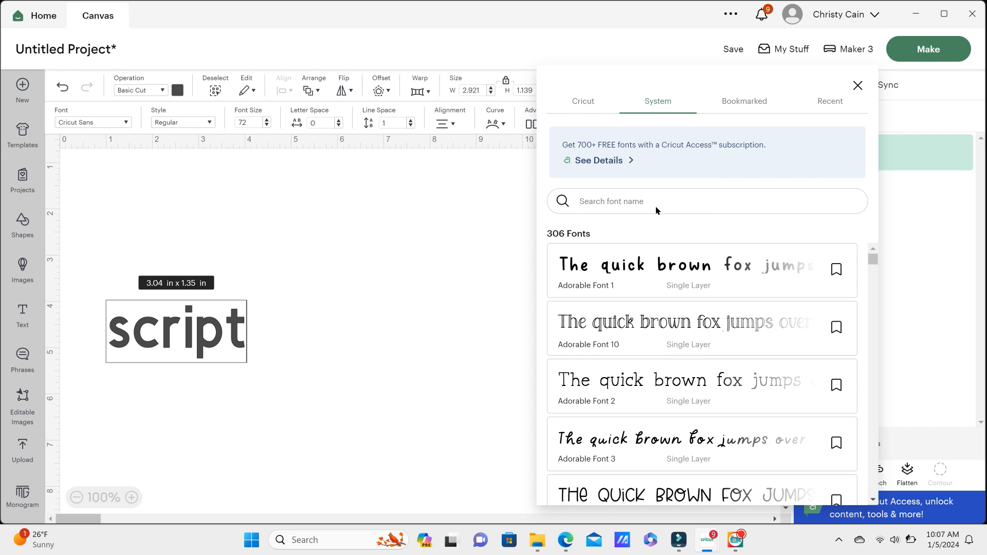
click(655, 201)
text(motheer)
key(BackSpace)
key(BackSpace)
text(r)
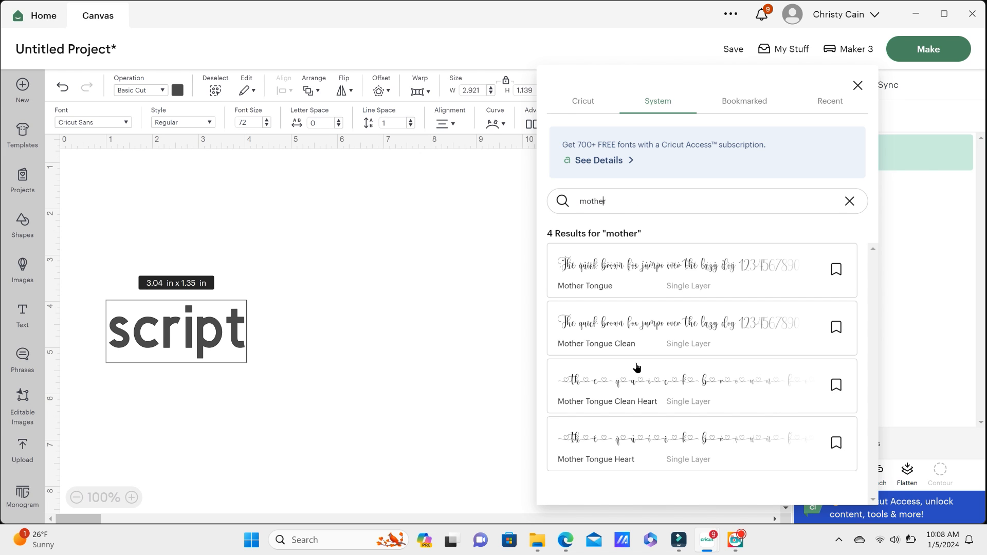
click(694, 344)
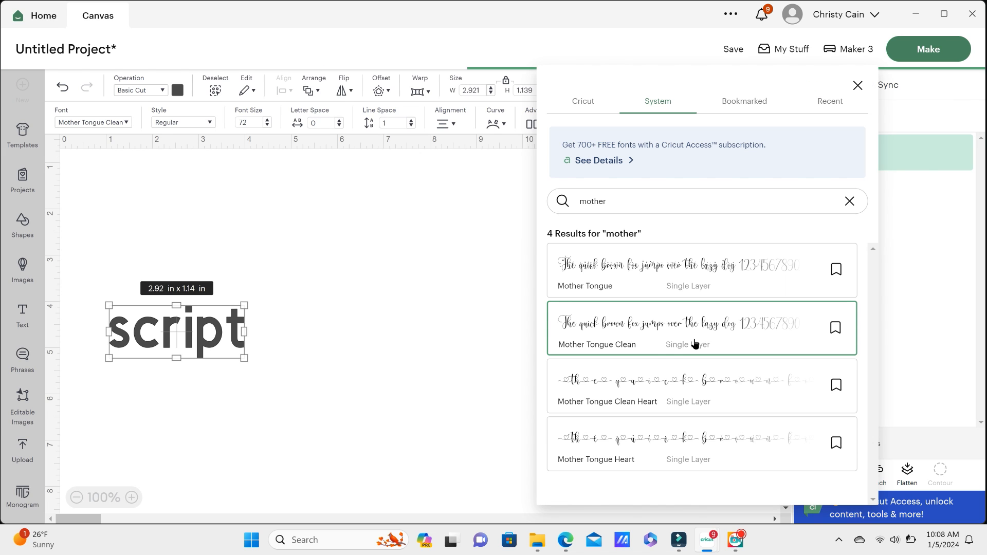
click(283, 354)
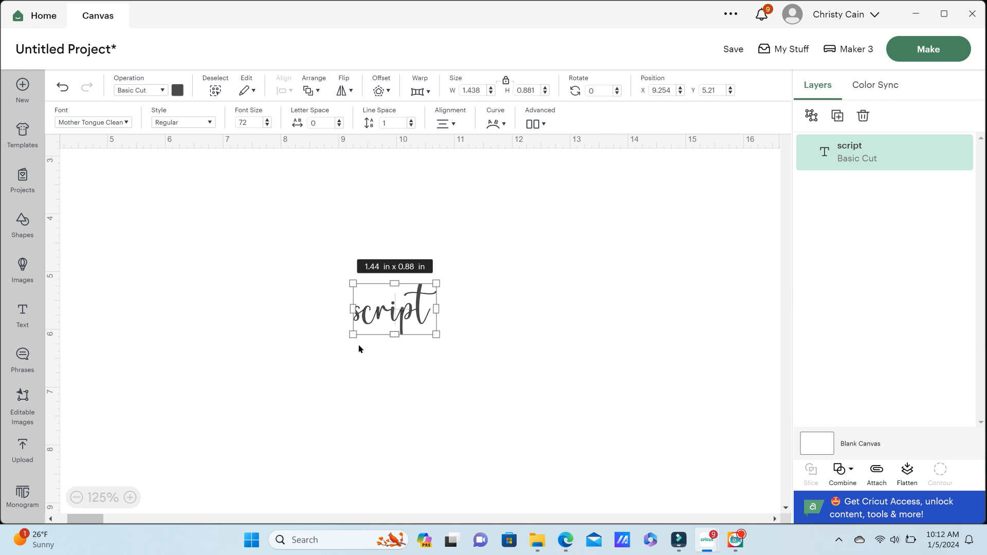
Apply a 0.005 in welded offset with rounded corners to the "script" text and move the offset copy left of the original.
click(490, 273)
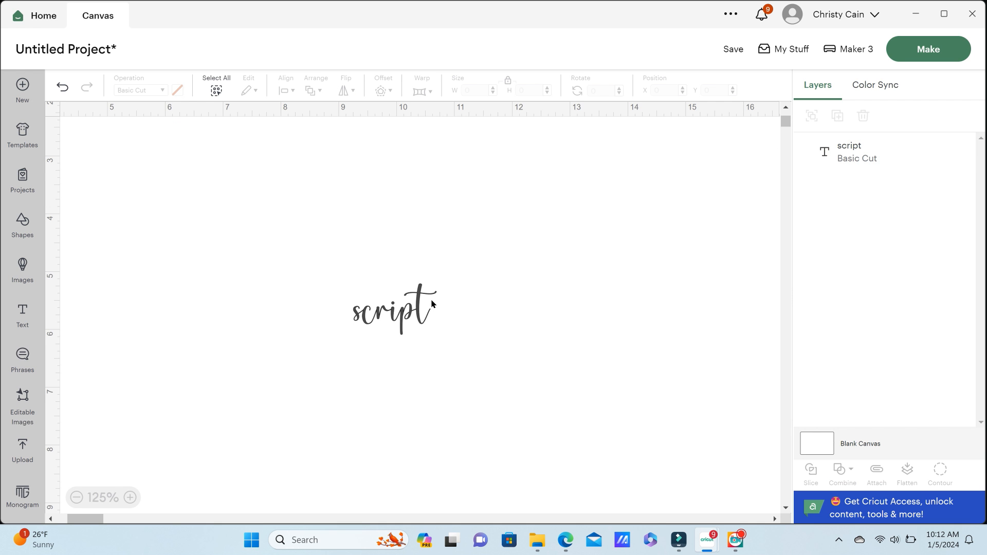
click(401, 318)
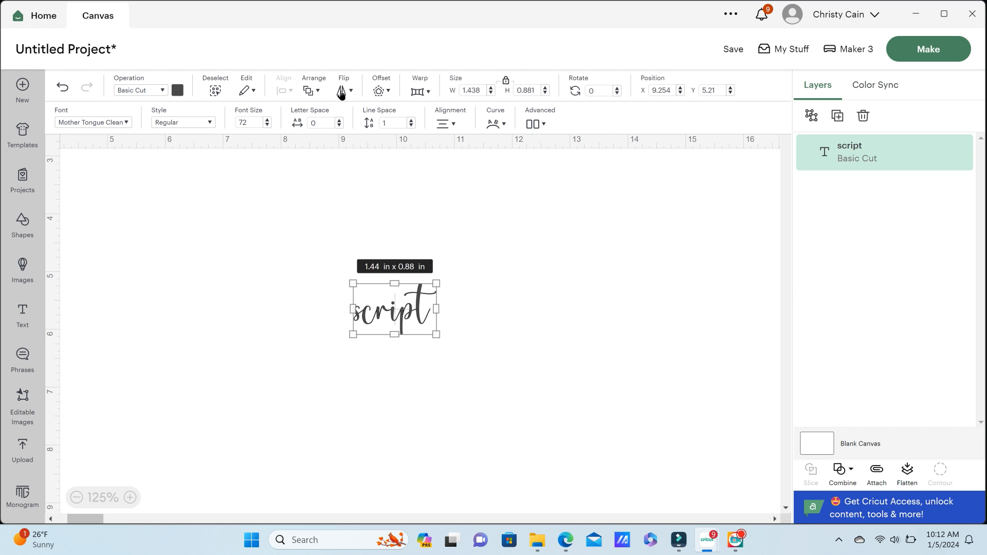
click(381, 91)
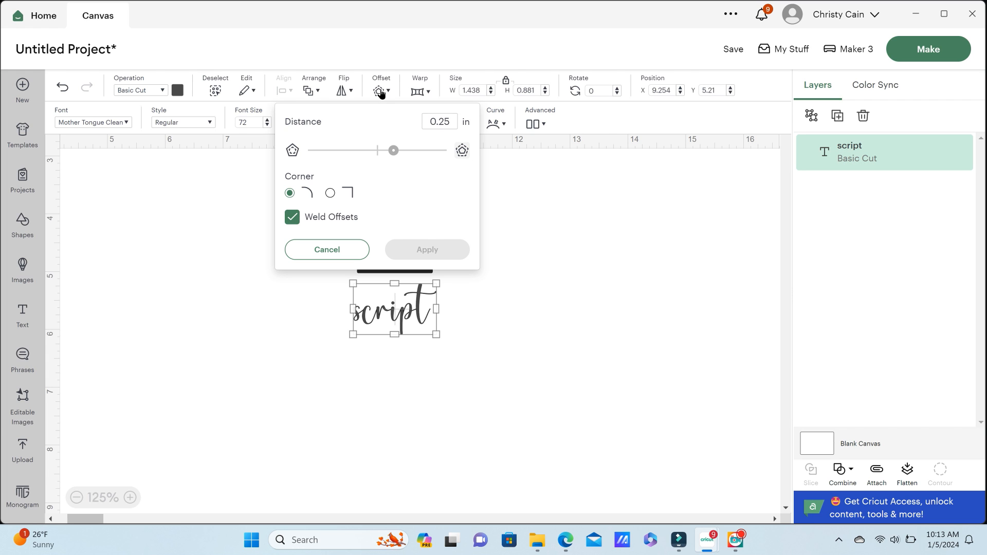
drag(394, 151, 380, 155)
click(449, 125)
text(0)
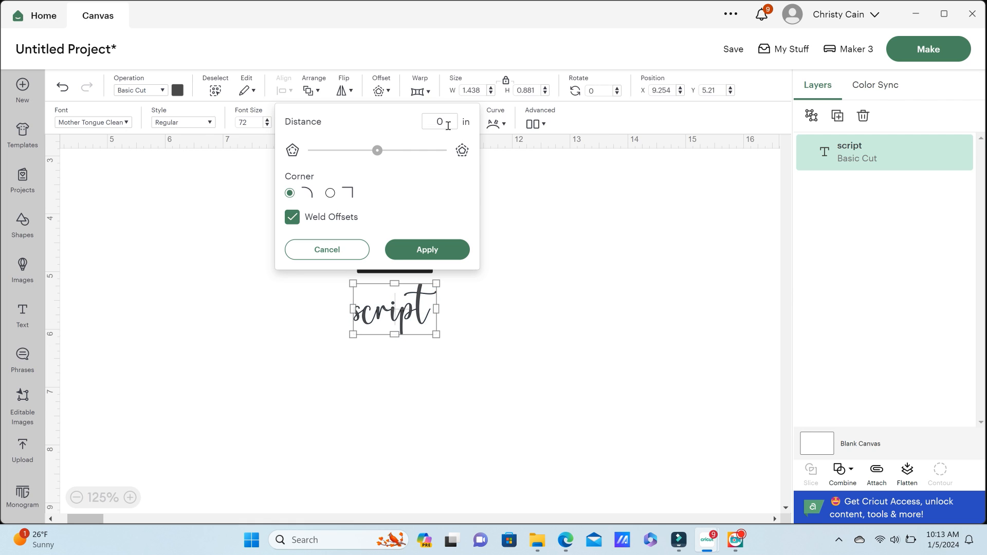
text(.003)
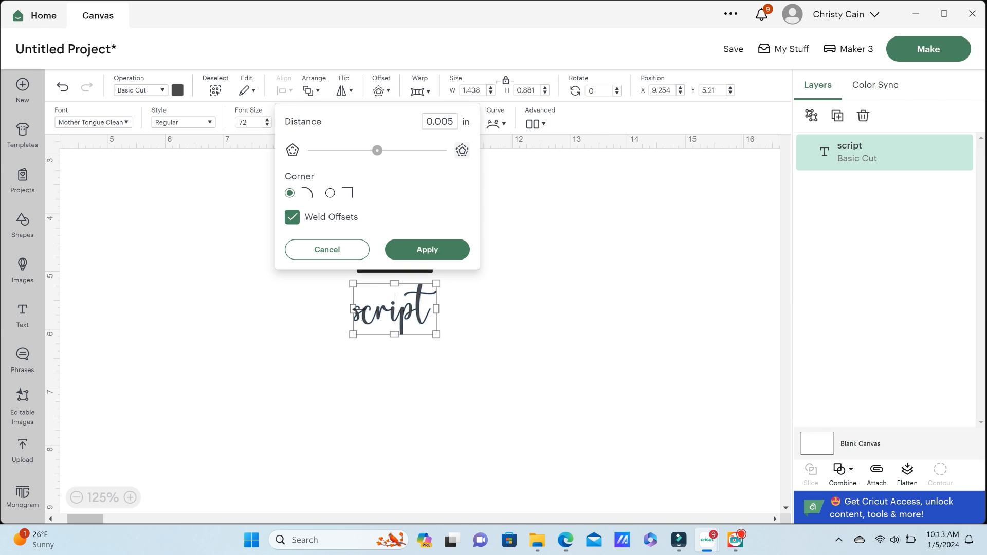
click(448, 251)
drag(406, 319, 297, 325)
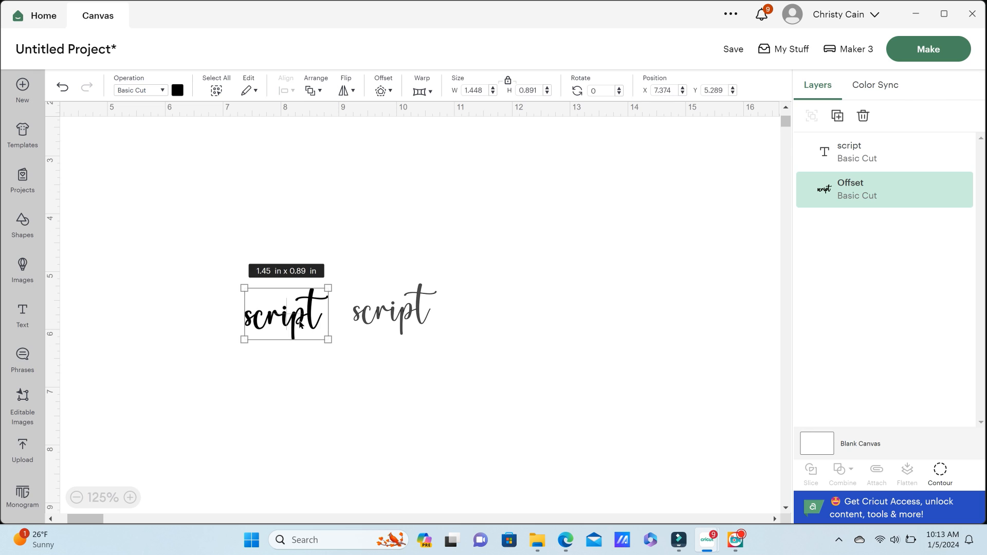
Apply another 0.005 in offset to the thickened "script" copy and move the new offset above it for comparison.
click(379, 91)
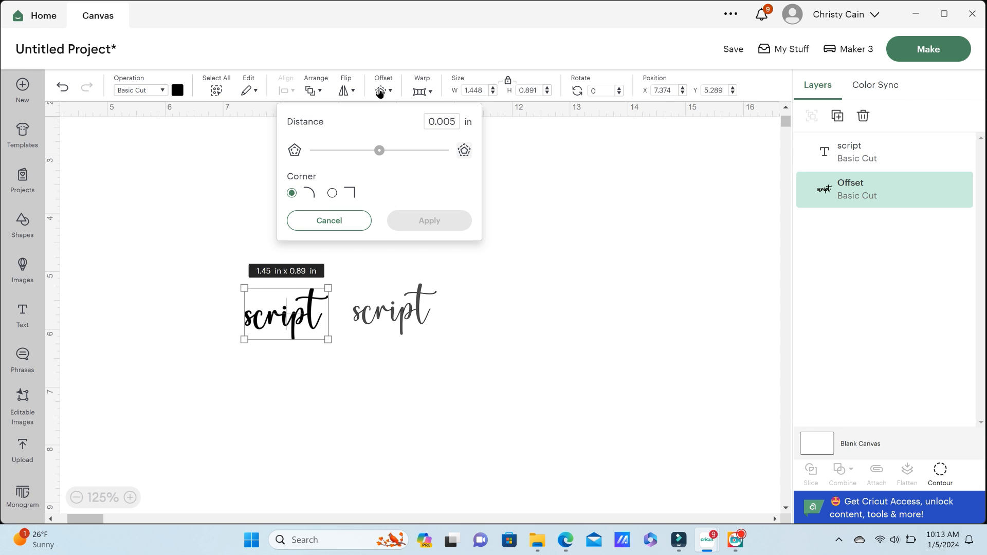
click(419, 220)
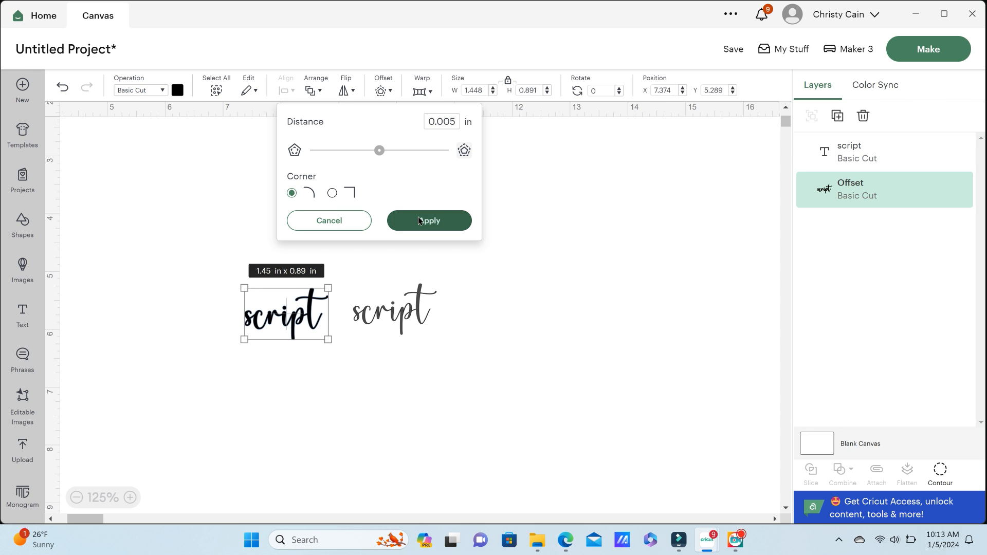
drag(309, 321, 282, 238)
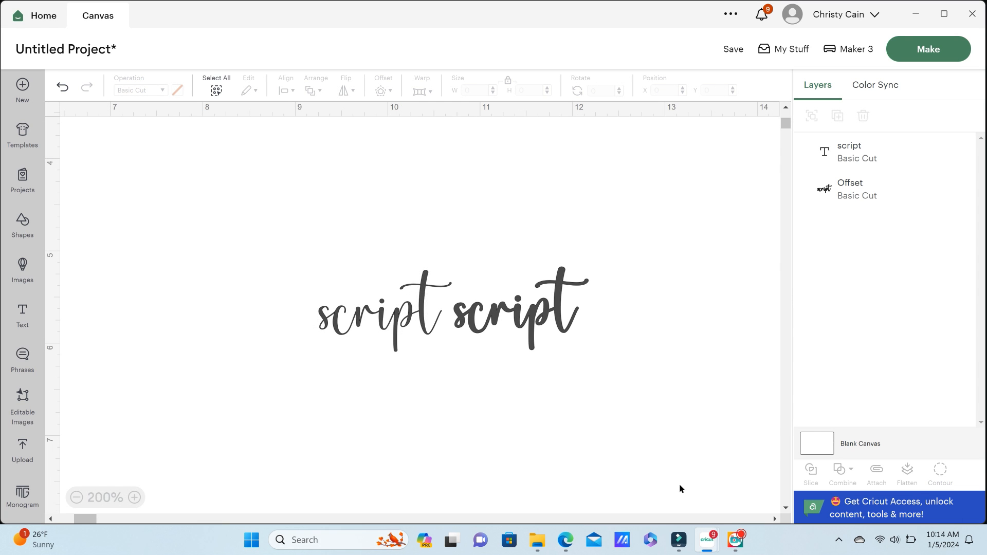
click(77, 499)
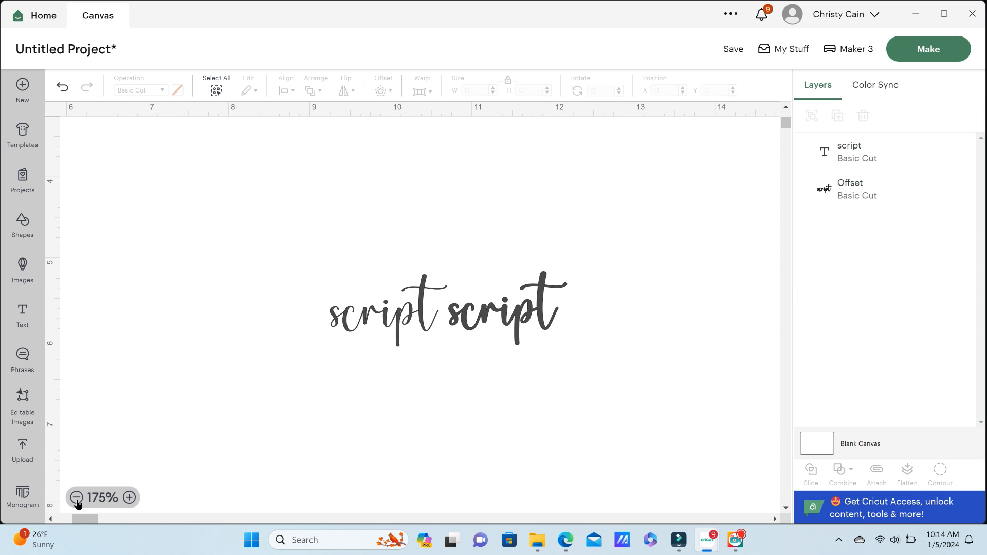
click(77, 499)
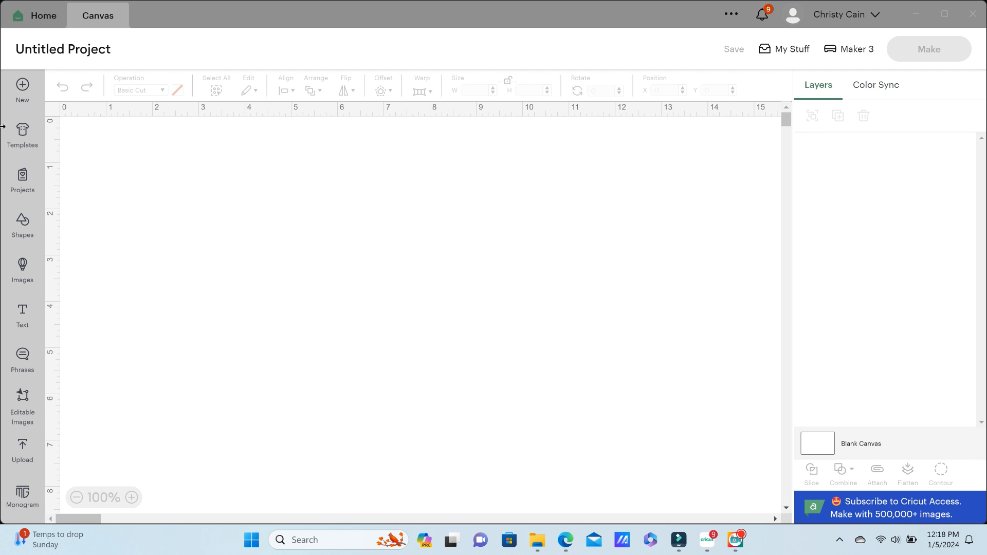
Search the Cricut Only projects for "mug" and open the Meow Mug project for customizing.
click(31, 188)
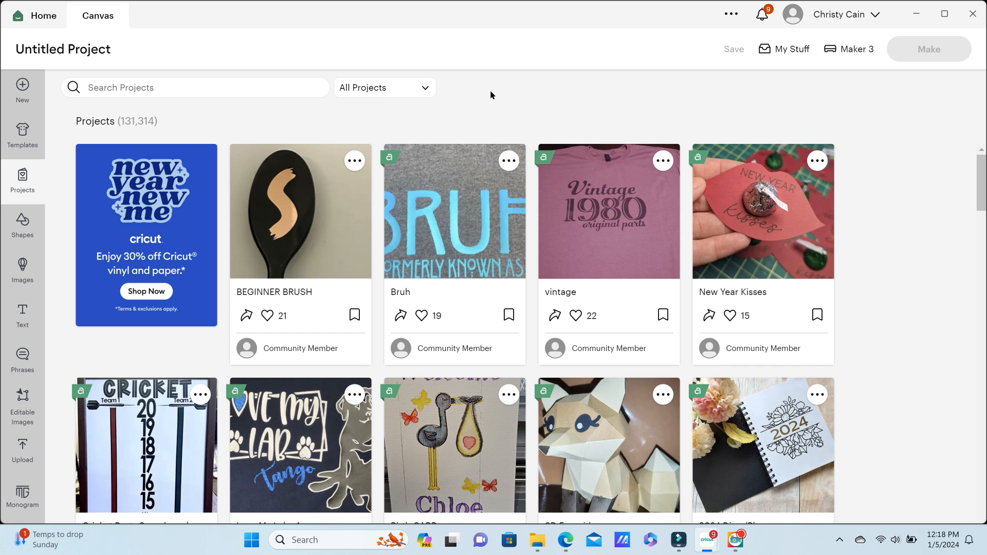
click(423, 90)
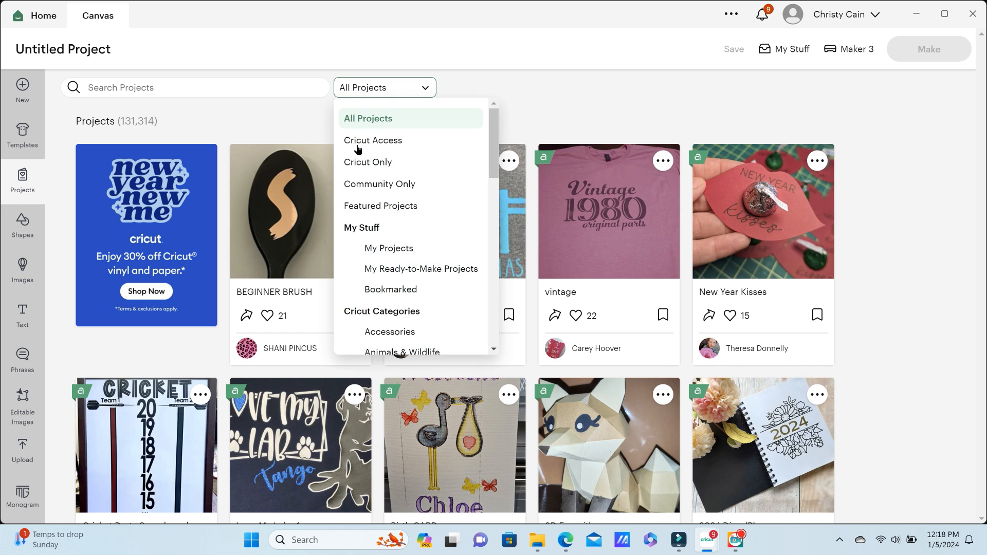
click(353, 161)
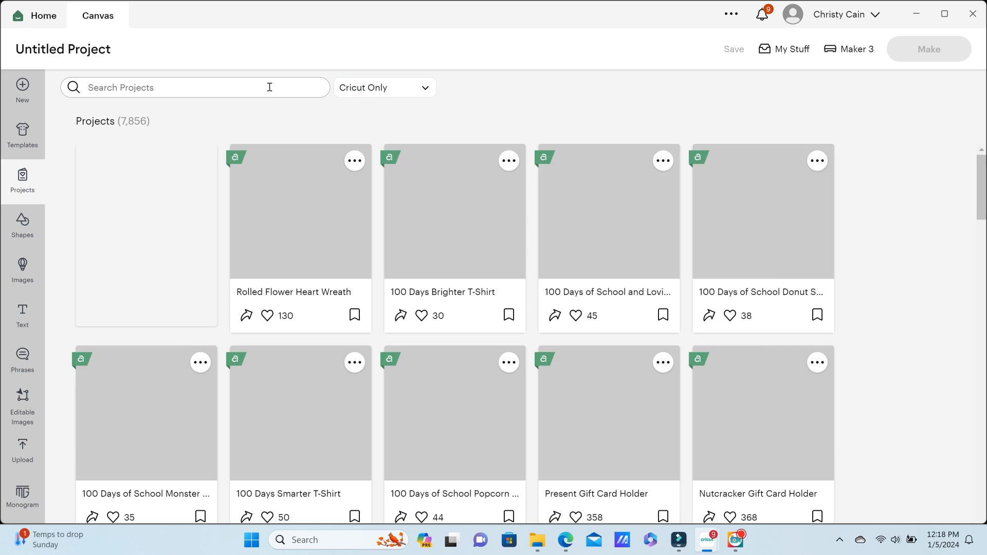
click(269, 87)
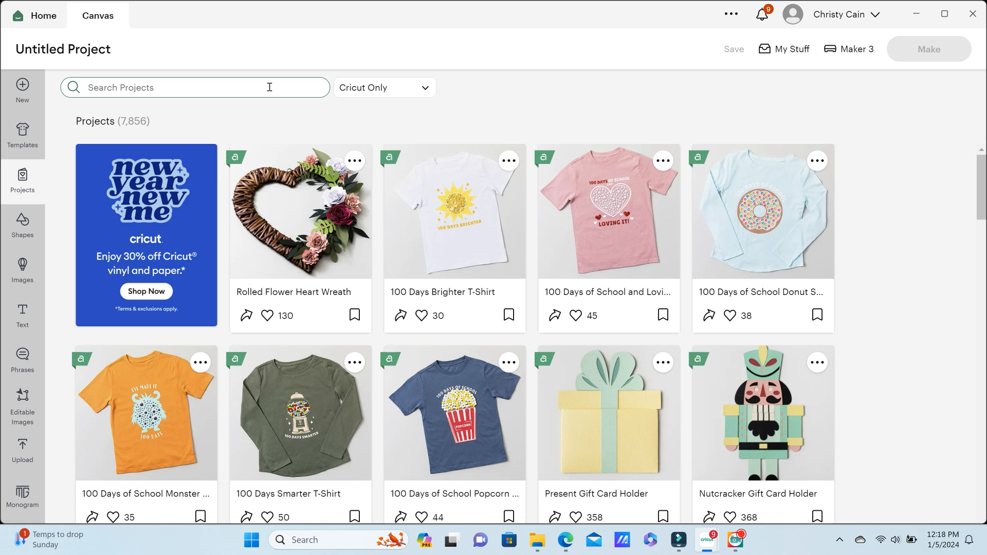
text(mug)
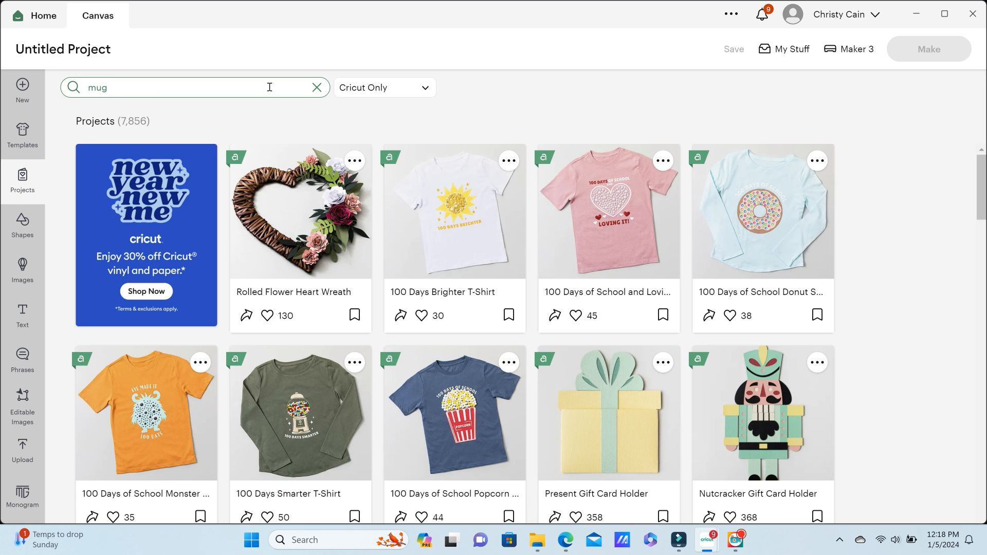
key(Return)
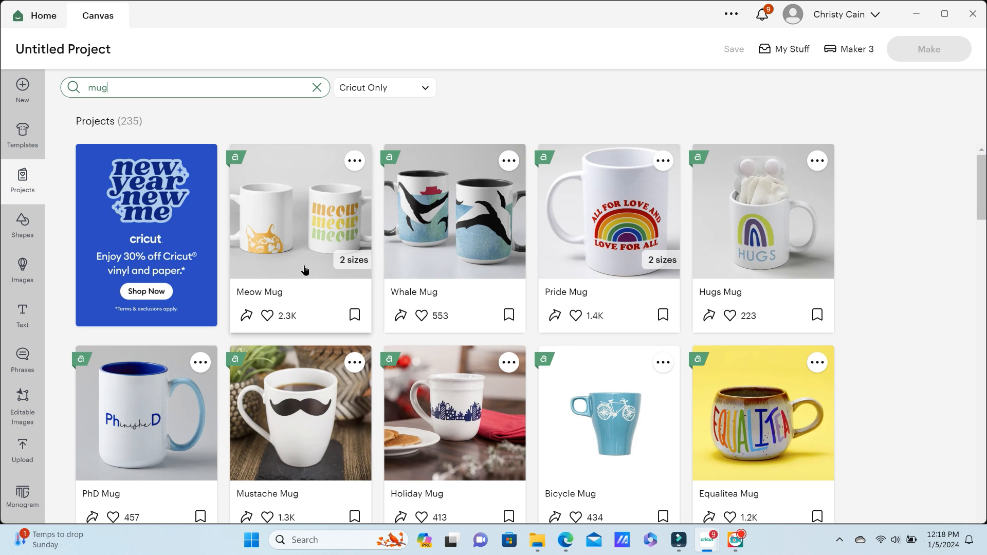
click(306, 222)
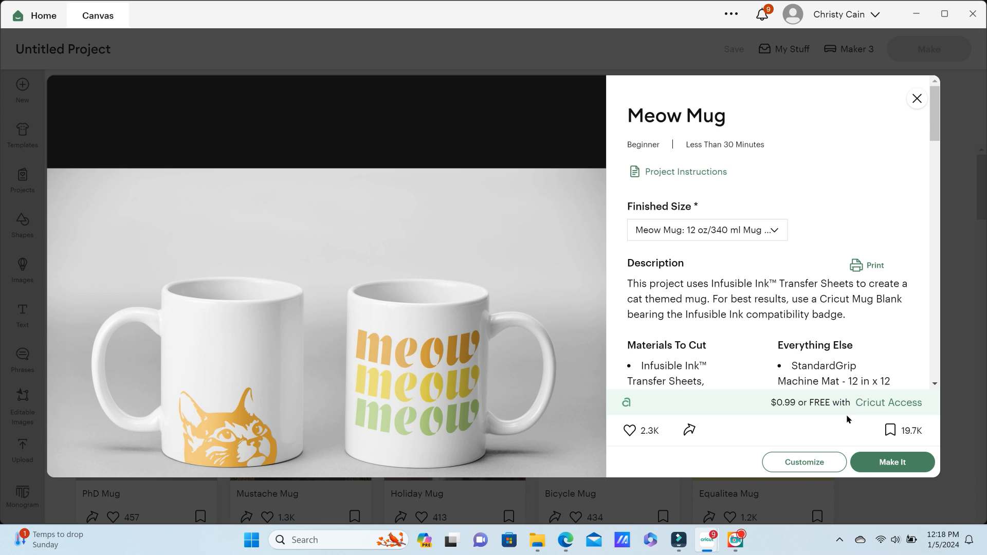
click(809, 463)
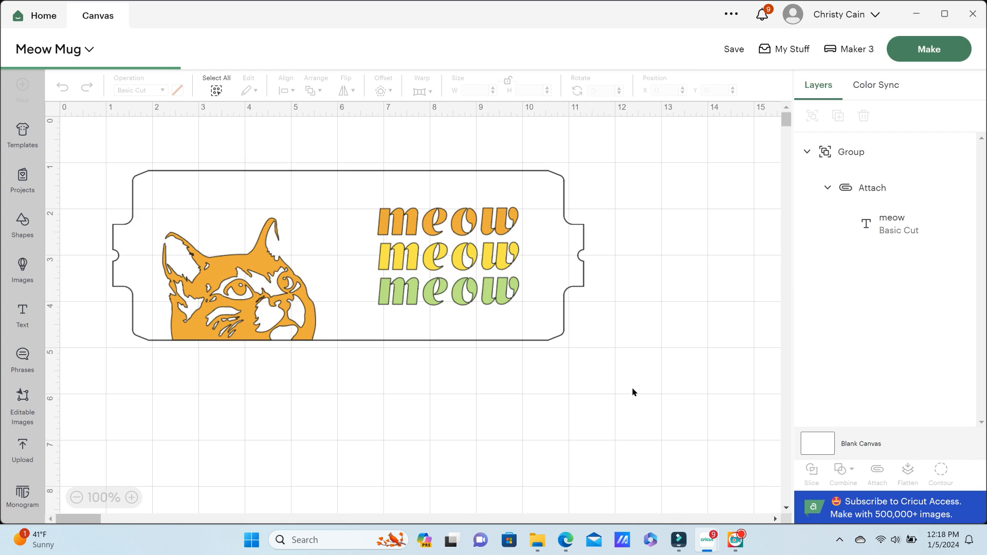
Delete the three "meow" text layers from the mug template group.
click(550, 281)
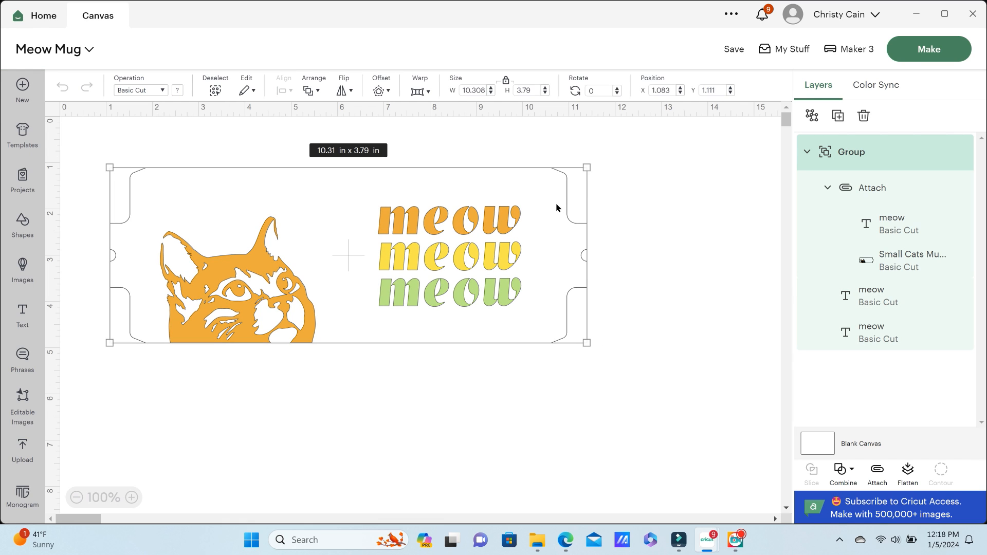
click(915, 236)
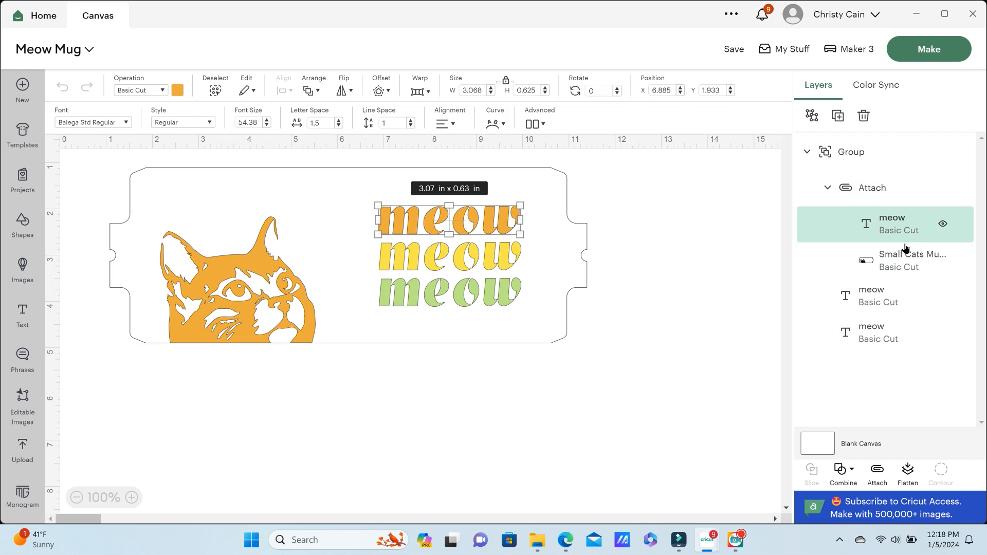
key(Delete)
click(894, 238)
click(880, 271)
key(Delete)
click(880, 273)
key(Delete)
Hide all contours of the cat image so only the mug wrap outline is kept.
click(273, 317)
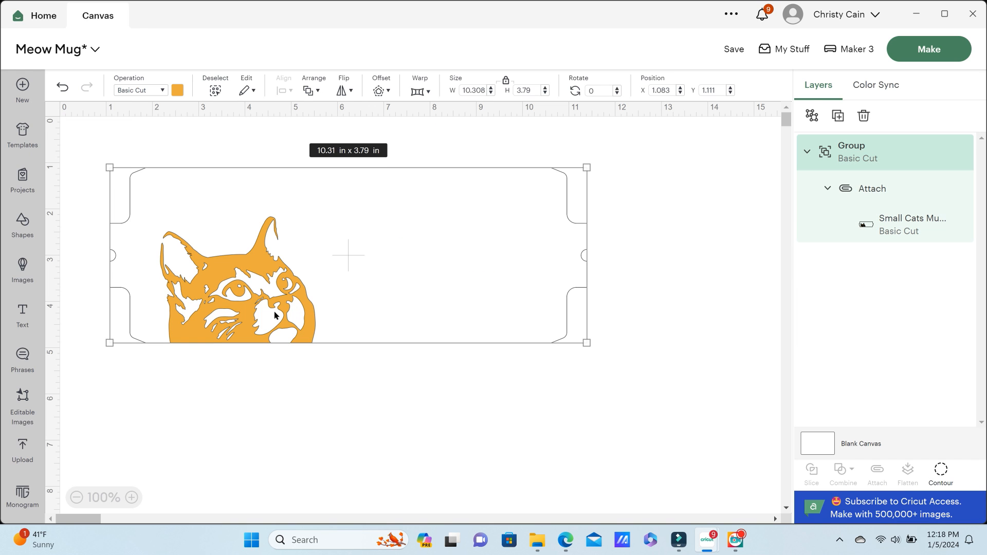
click(941, 471)
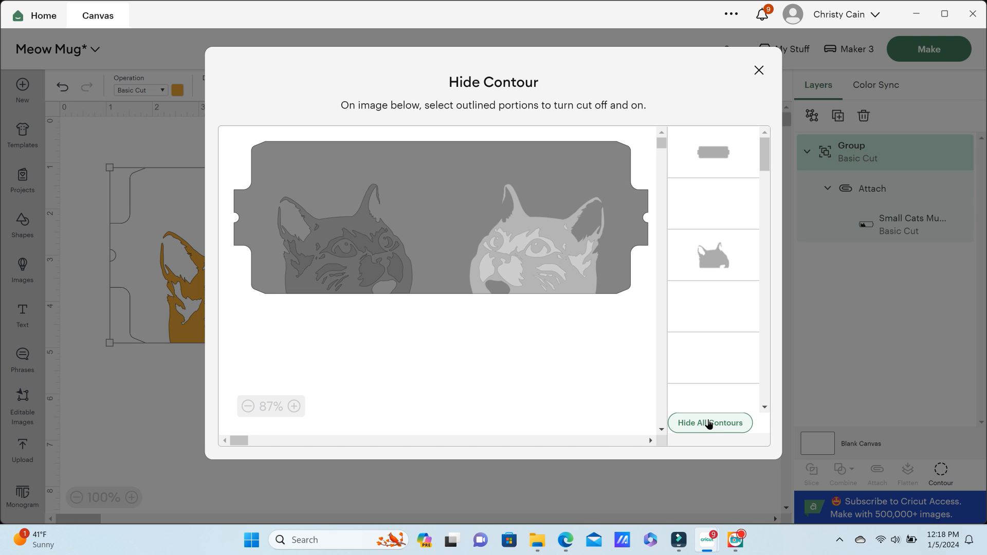
click(709, 423)
click(759, 70)
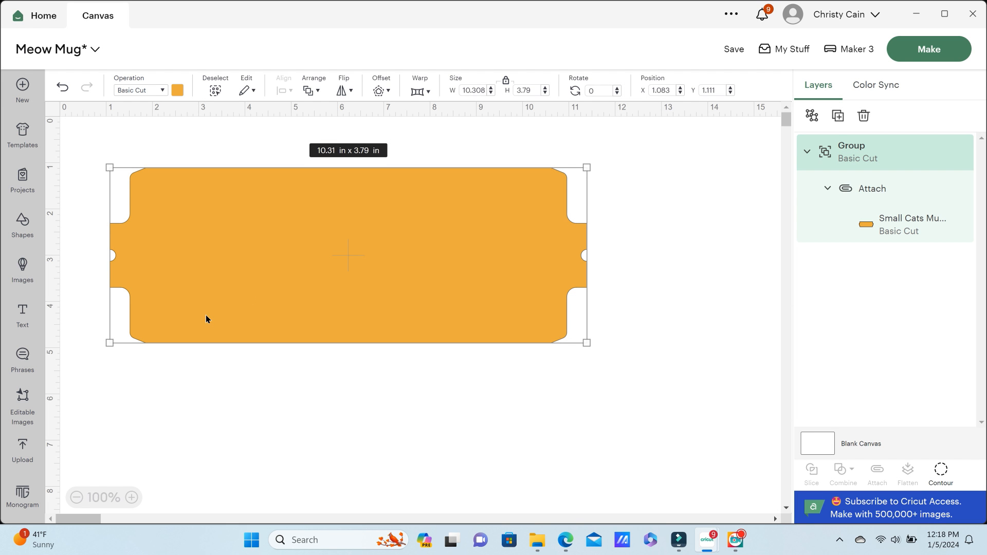
Color the mug wrap template white and move it to about X 2.35 in, Y 1.29 in.
click(176, 91)
click(190, 203)
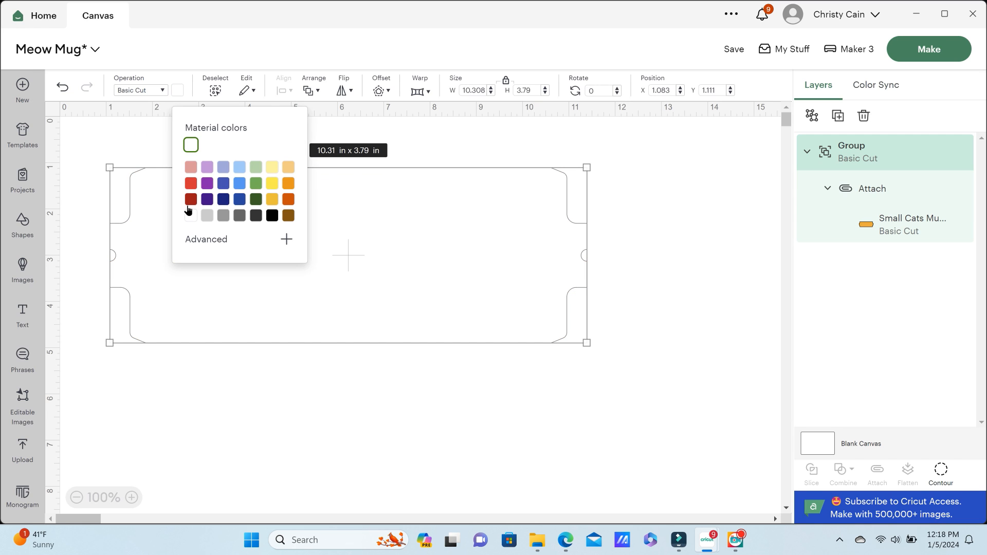
drag(493, 265, 472, 260)
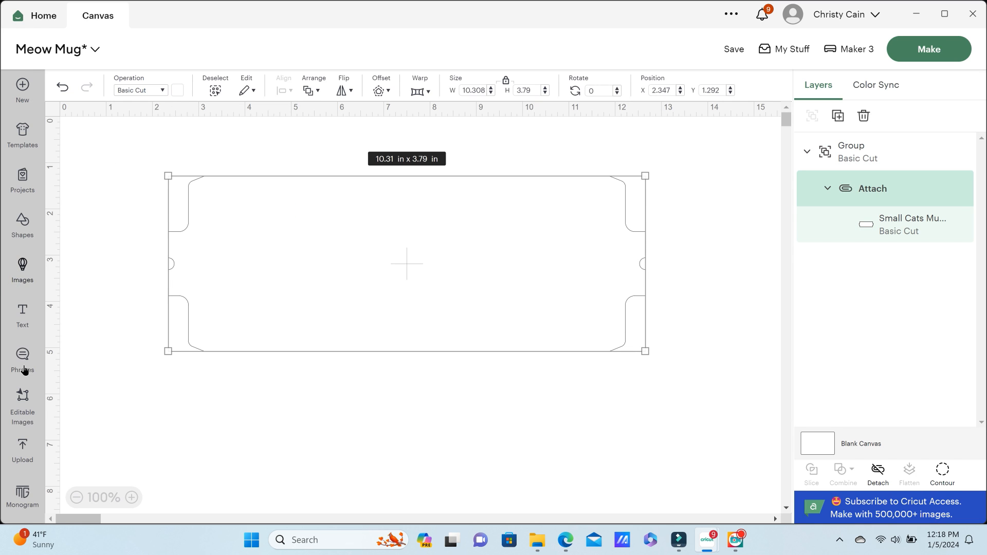
Add the Appalachian Sticker Company logo from the recent uploads to the canvas.
click(22, 446)
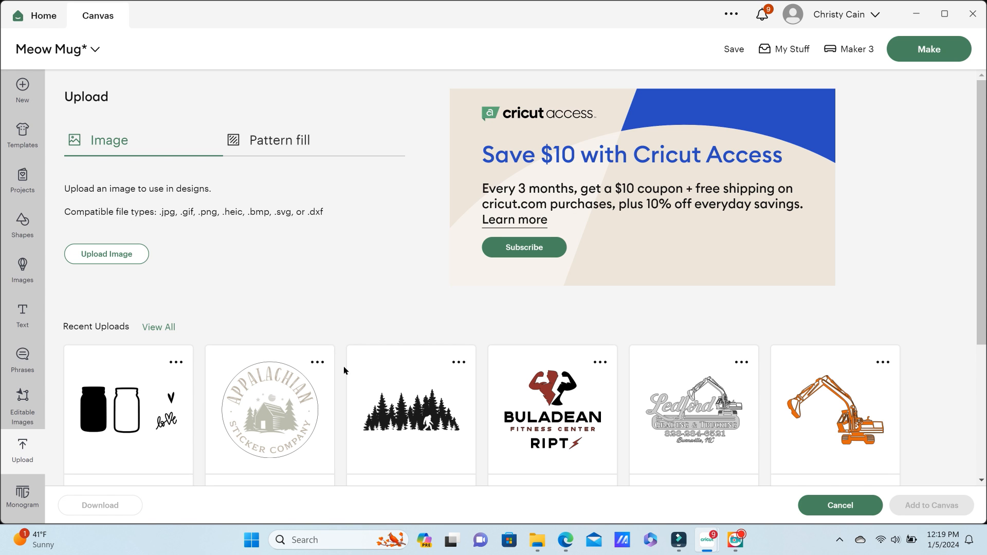
click(268, 399)
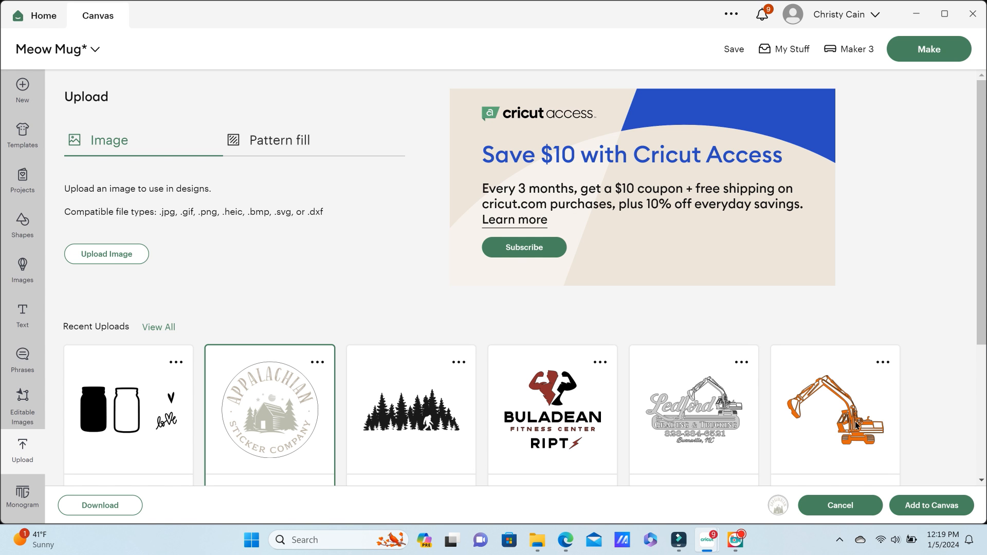
click(951, 497)
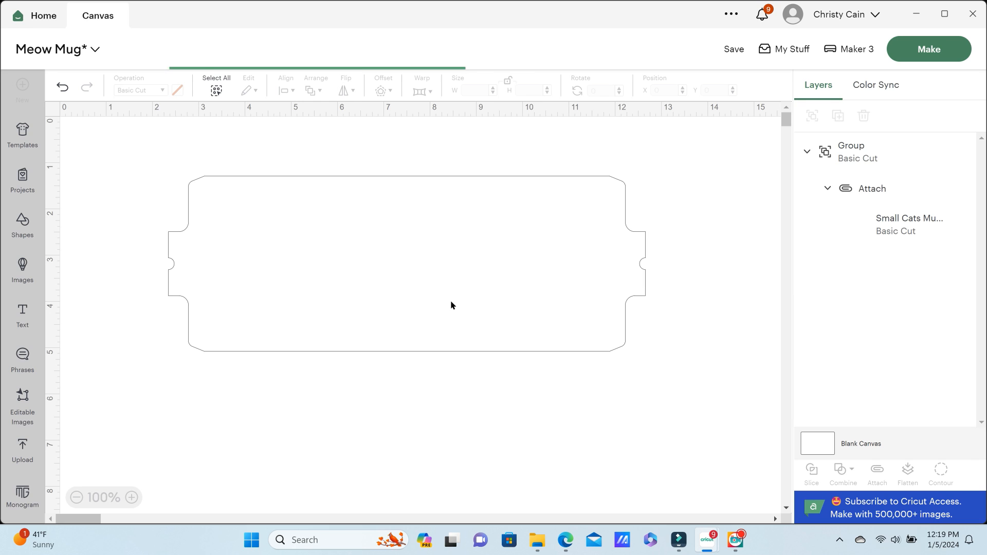
Duplicate the Appalachian Sticker Company logo and place one logo on each half of the mug wrap template.
drag(146, 202, 307, 267)
key(ctrl+v)
click(277, 256)
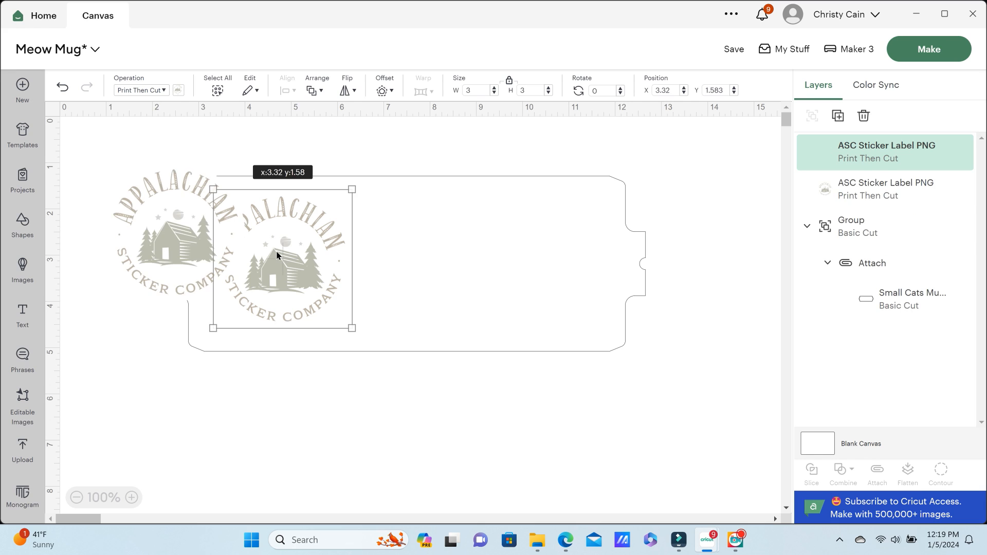
drag(193, 243, 507, 275)
drag(315, 271, 330, 272)
Select both logos together with the mug wrap template and flatten them into one Print Then Cut image.
click(197, 393)
drag(202, 403, 622, 232)
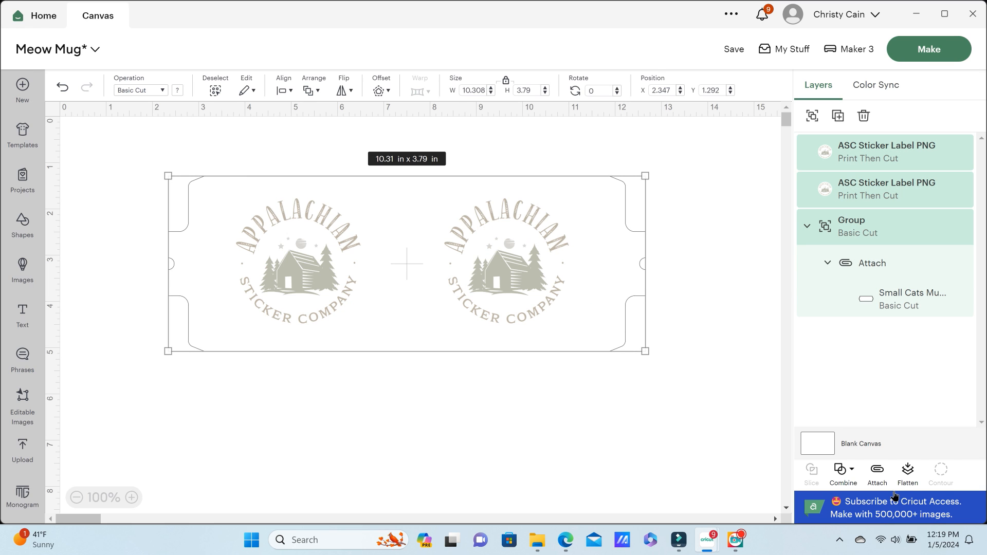
click(908, 470)
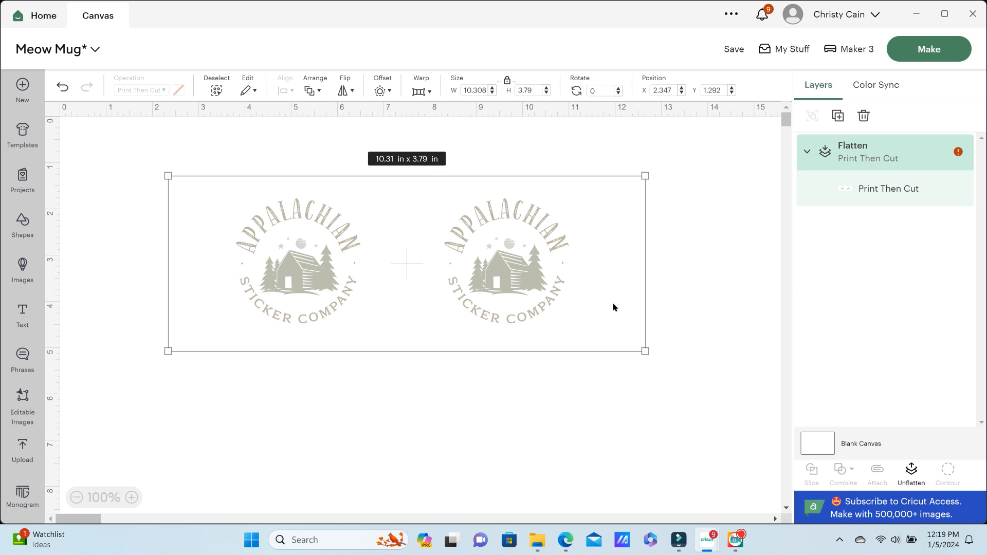
Change the Print Then Cut page size to 8.5 in x 14 in (Legal) for the oversized mug wrap.
click(958, 153)
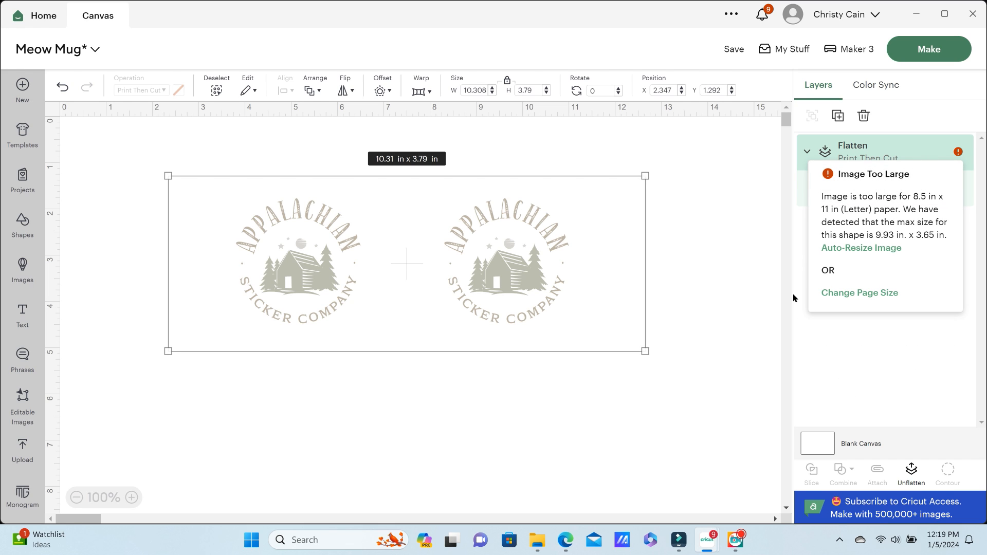
click(849, 298)
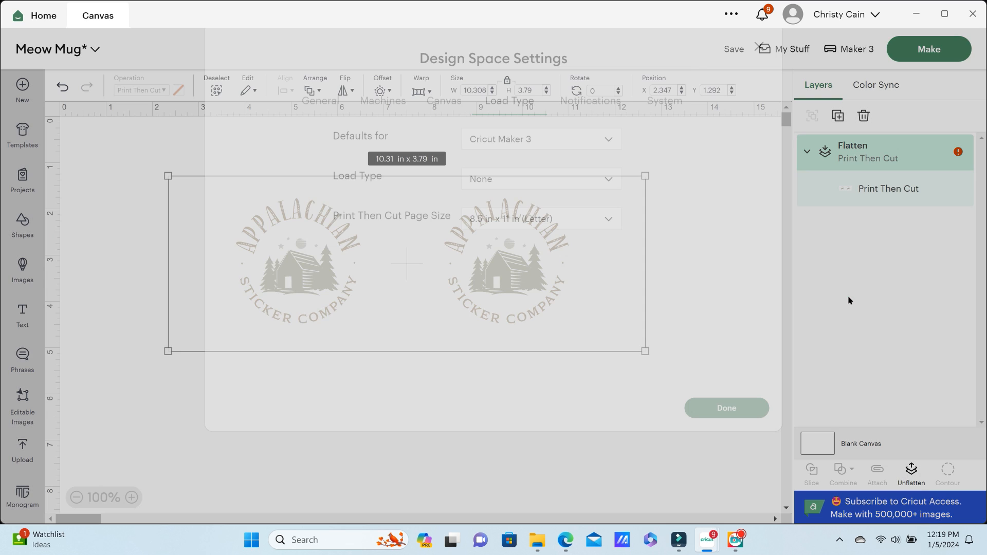
click(584, 240)
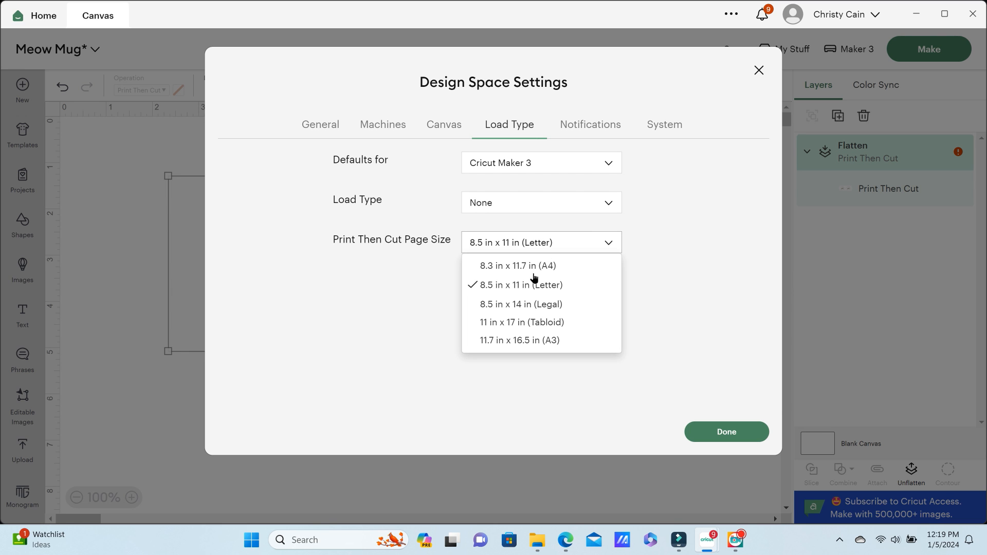
click(525, 306)
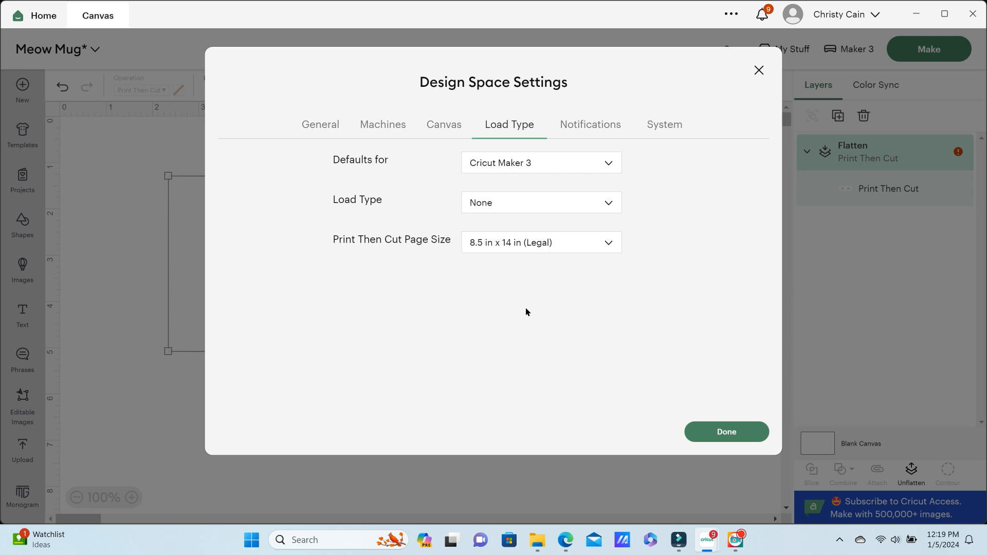
click(727, 432)
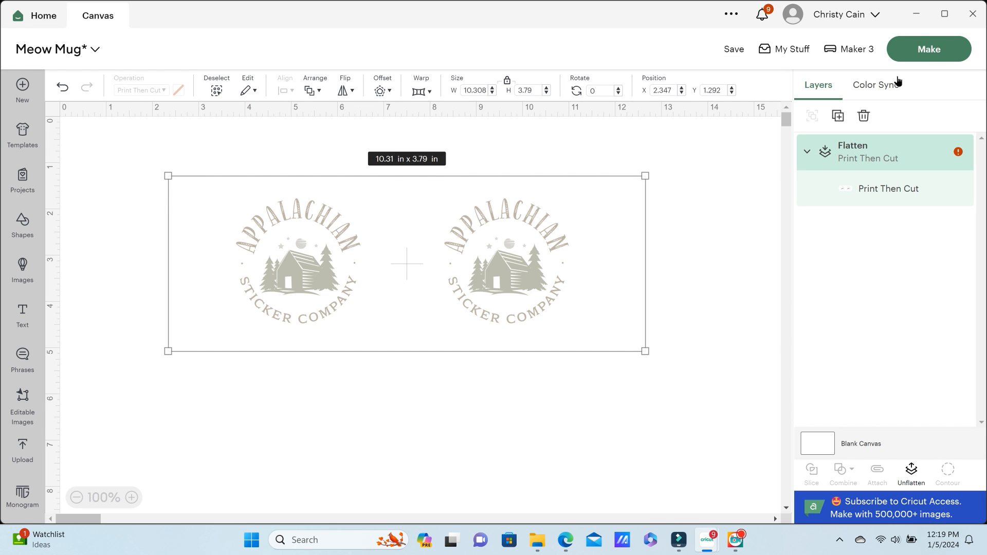
Open the mat preview for the mug project and examine how the full wrap fits on the page.
click(937, 53)
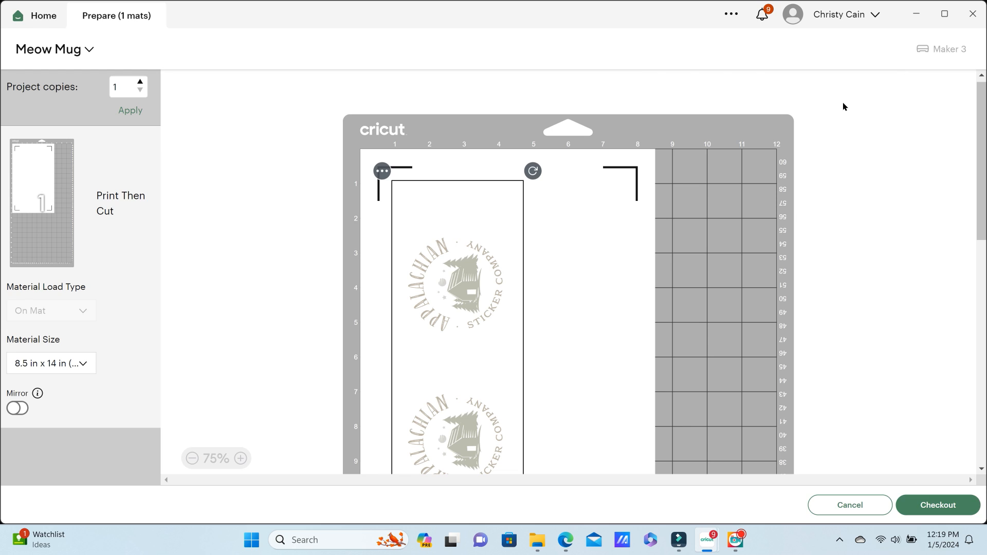
scroll(580, 270, down, 3)
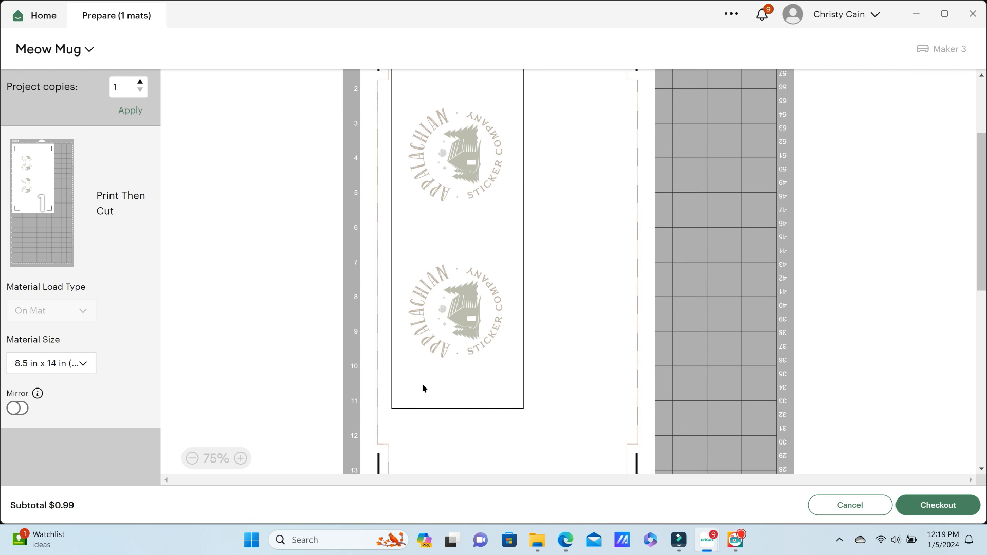
scroll(516, 227, up, 3)
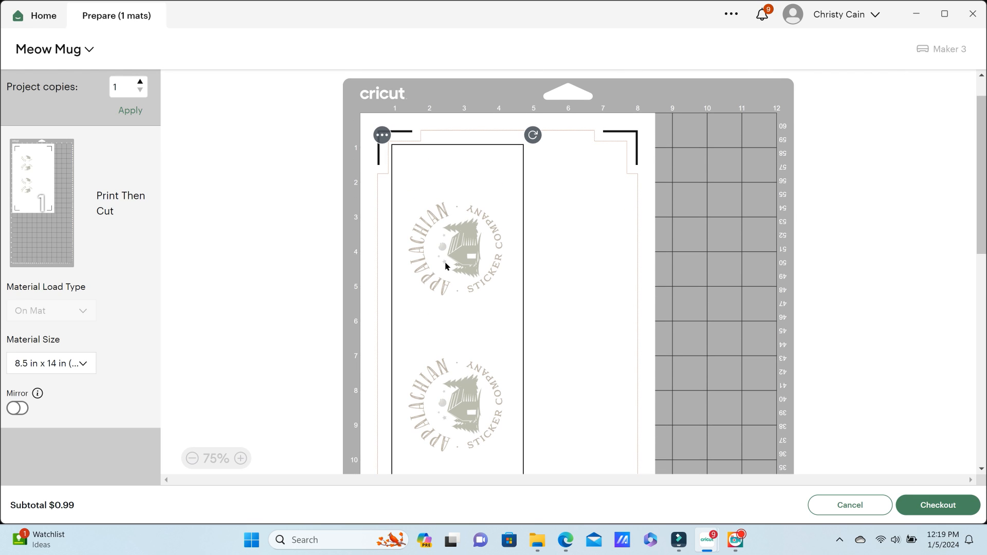
scroll(524, 291, down, 3)
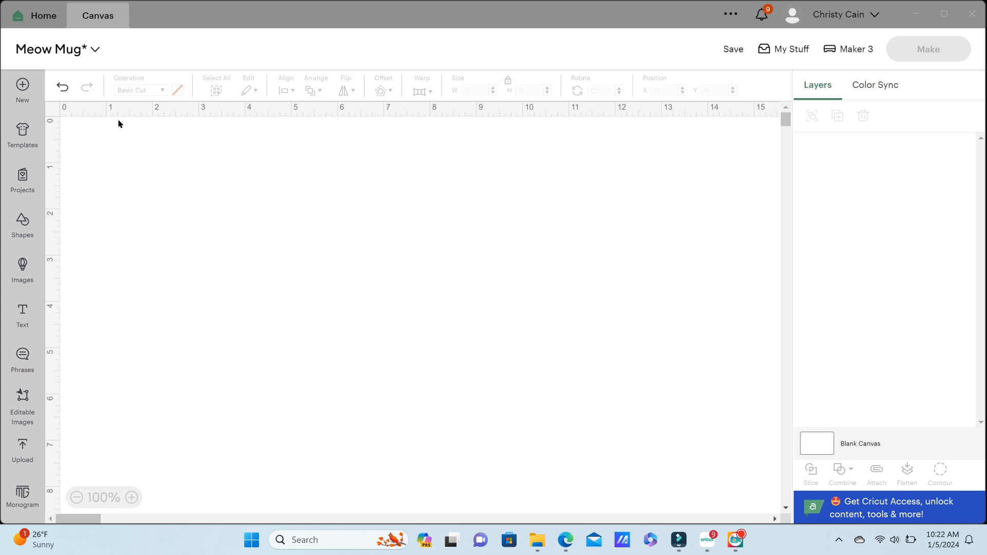
Search the templates for "tshirt" and load the Classic t-shirts template onto the canvas.
click(22, 137)
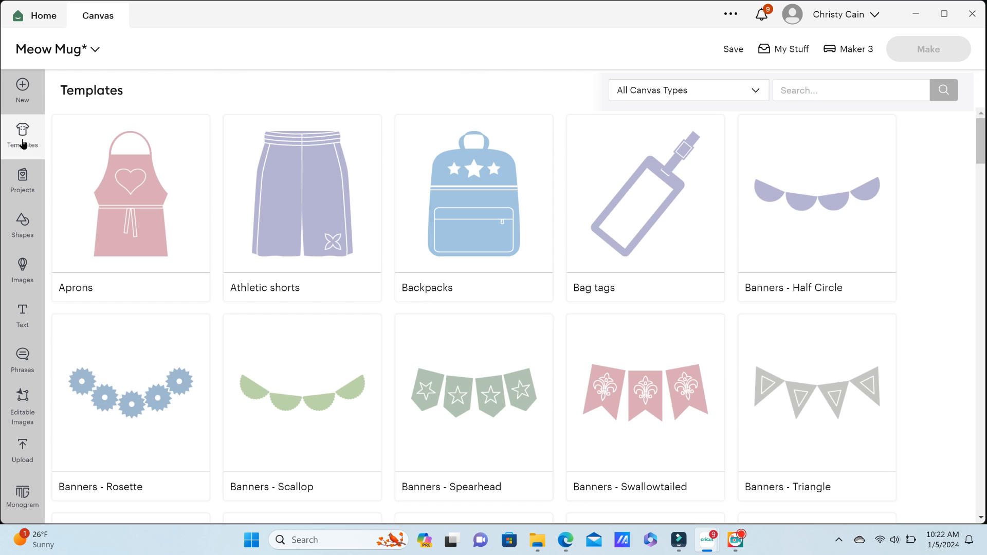
scroll(692, 275, down, 4)
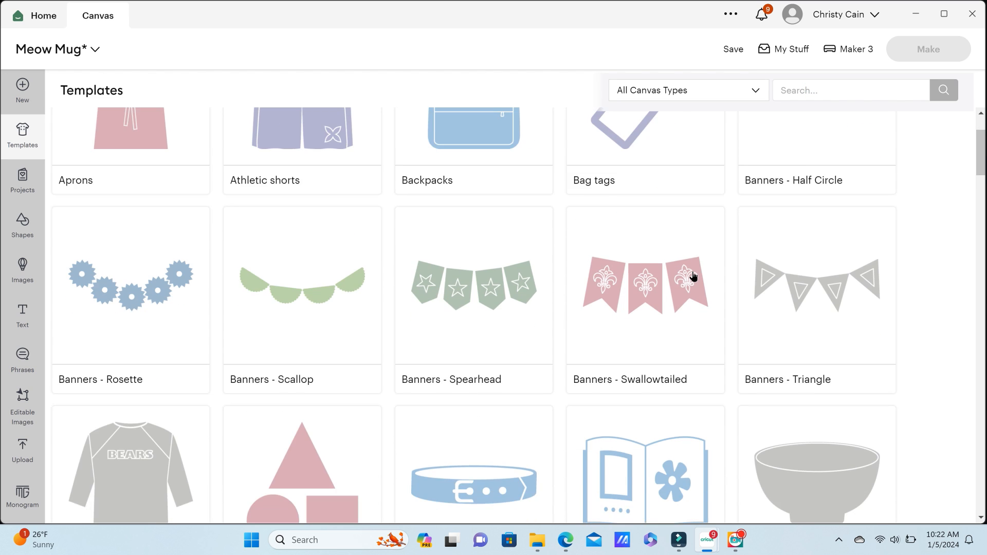
scroll(693, 276, down, 6)
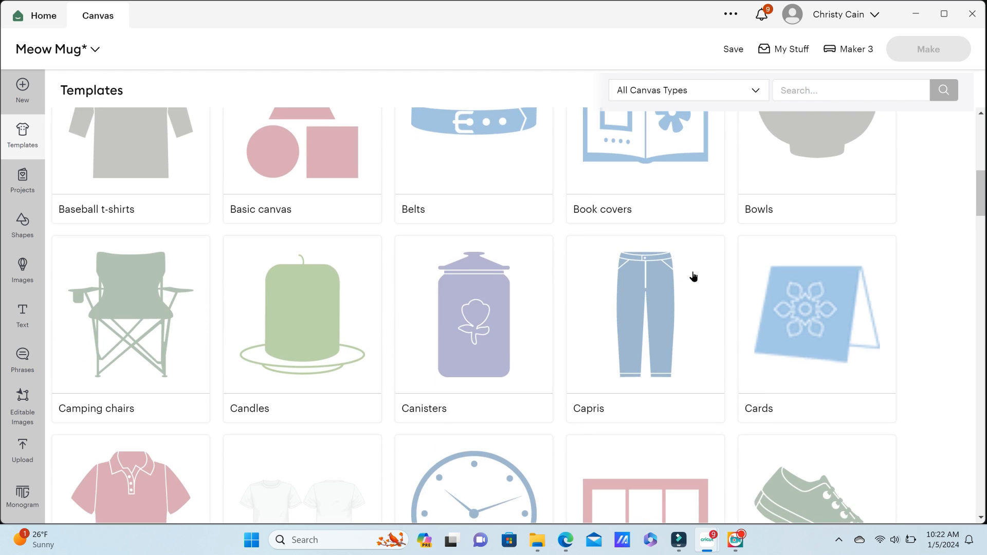
click(806, 96)
text(tshirt)
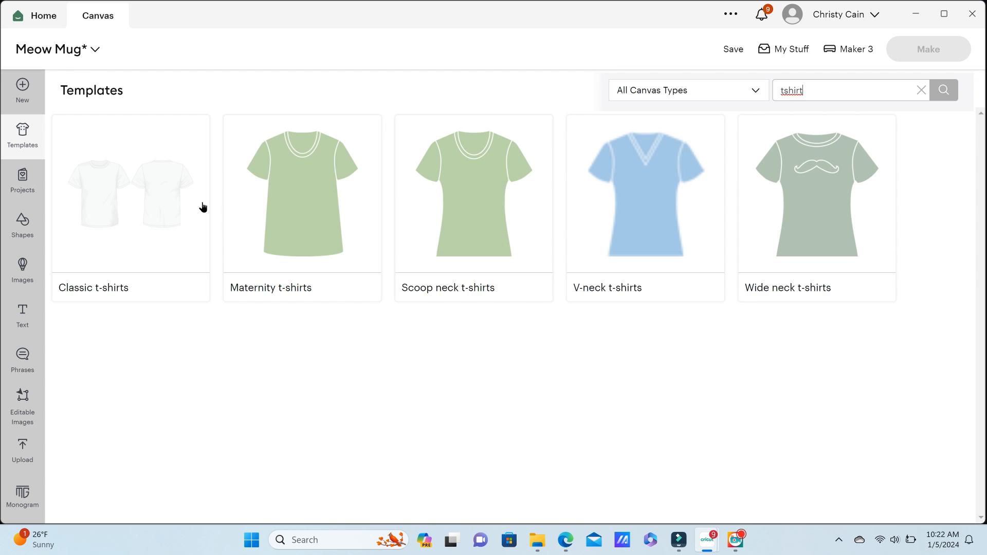
click(146, 214)
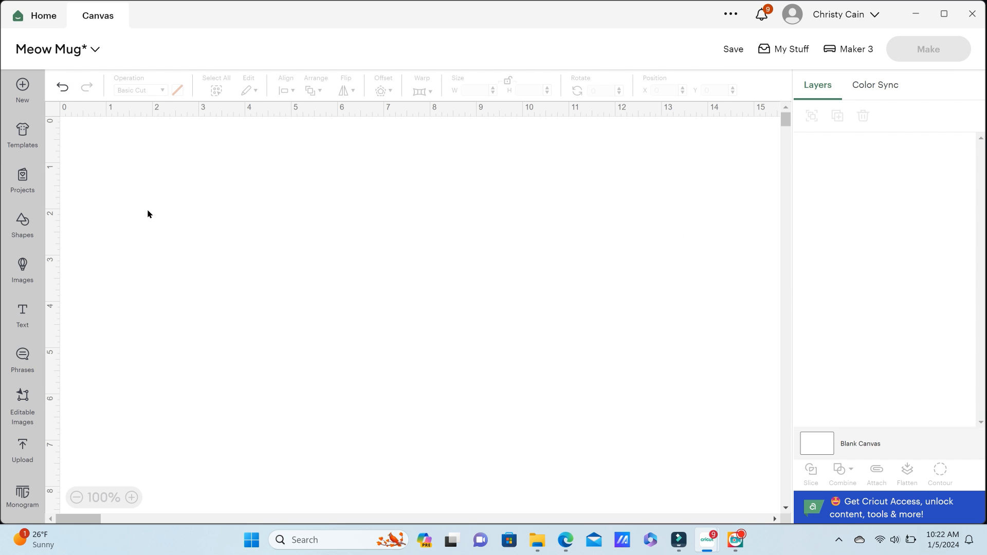
Set the classic t-shirt template's size to Large and its color to gray.
click(118, 90)
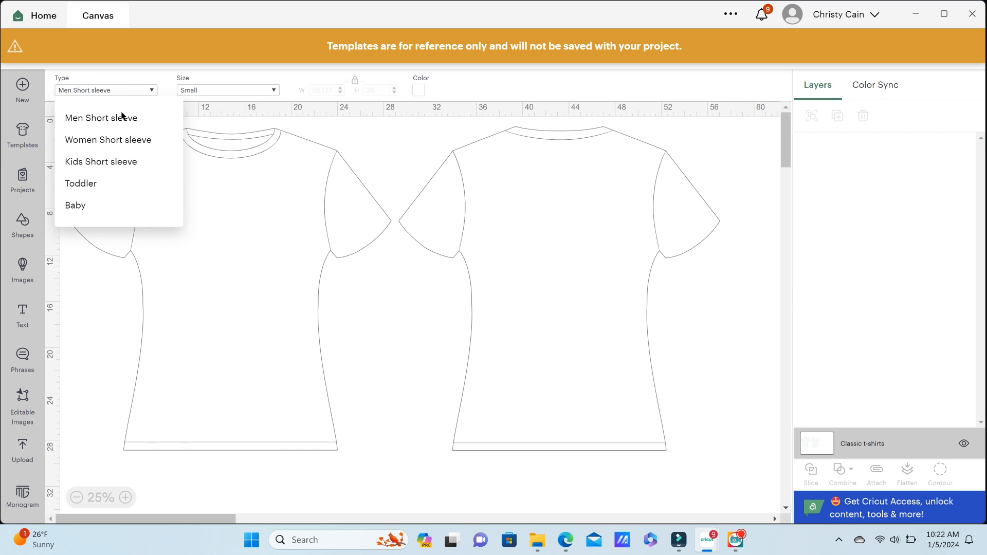
click(221, 90)
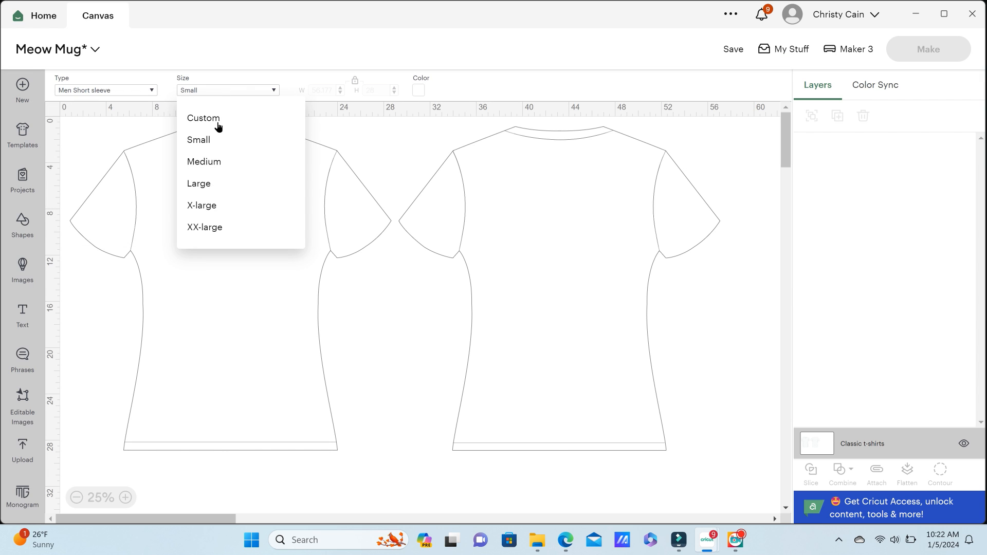
click(214, 188)
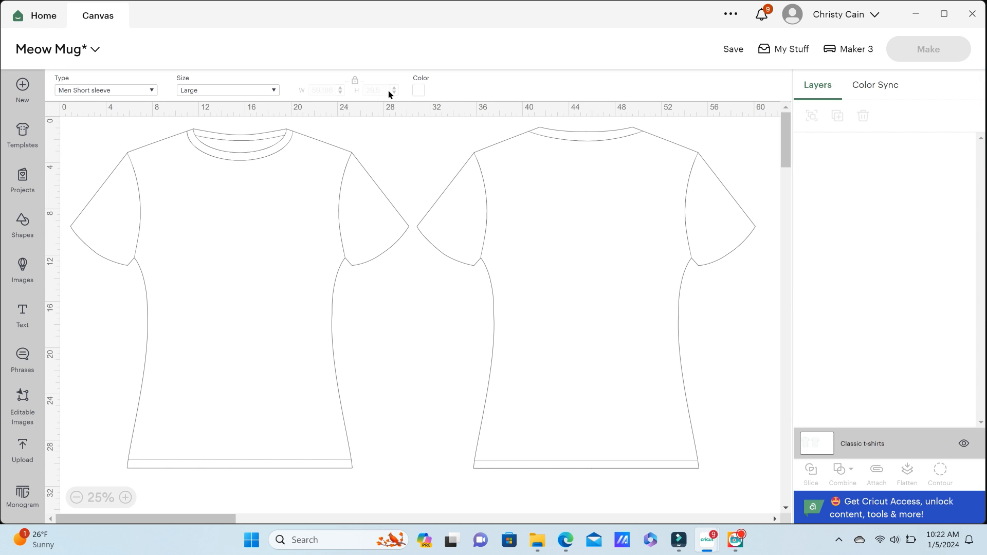
click(418, 92)
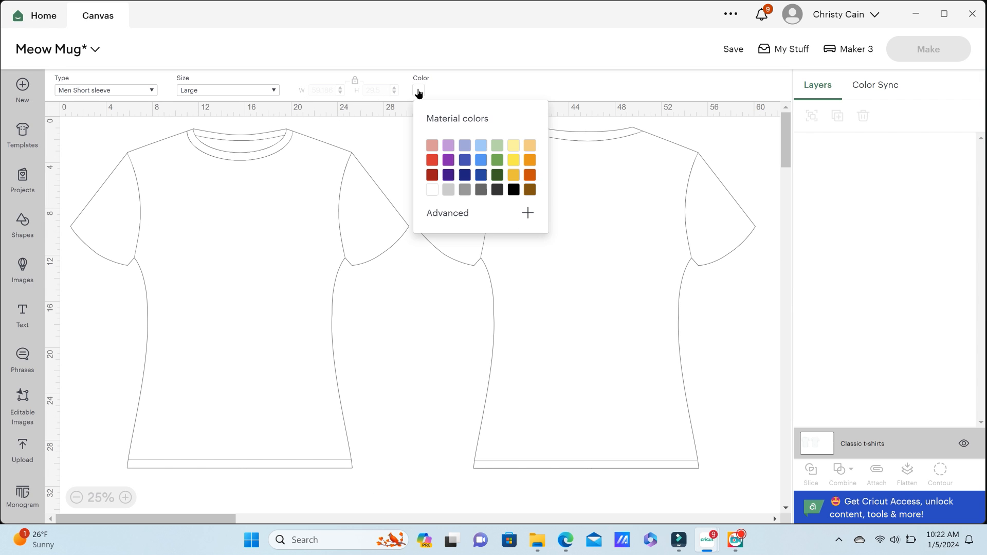
click(464, 189)
Add the uploaded "Enjoy NC Wildlife" badge image to the t-shirt canvas.
click(18, 454)
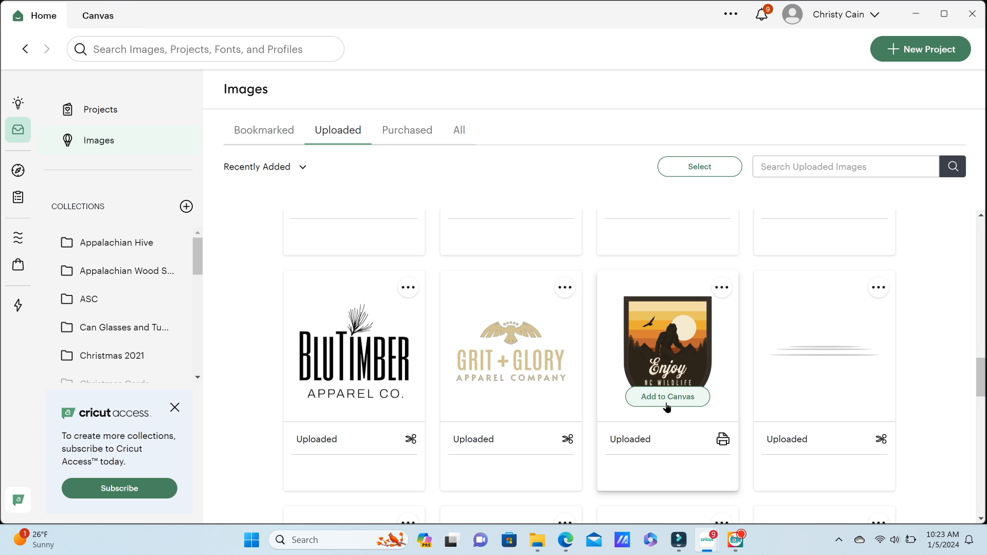
click(667, 403)
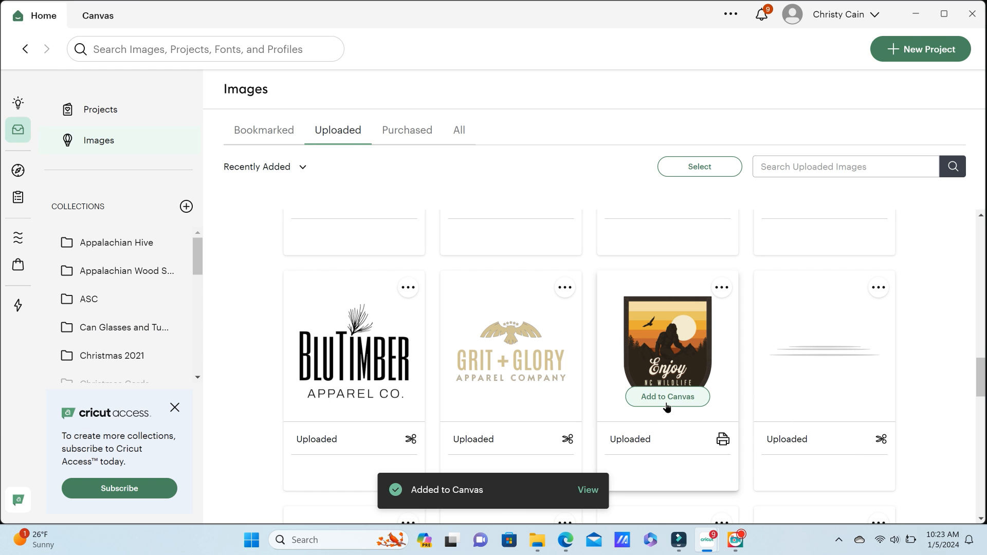
click(594, 494)
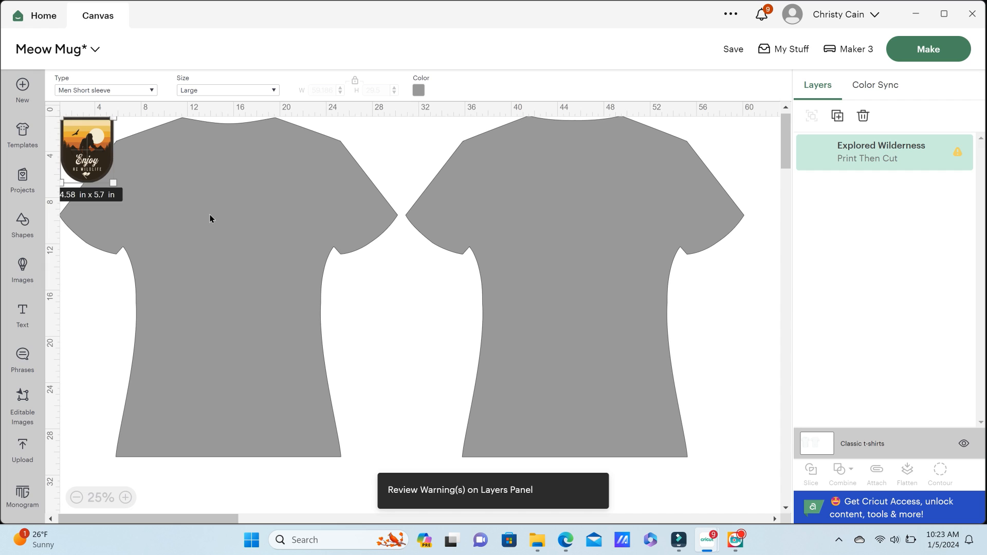
Enlarge the wildlife badge to about 7.97 x 9.91 in and move it from the shirt front to the back view.
drag(248, 271, 283, 314)
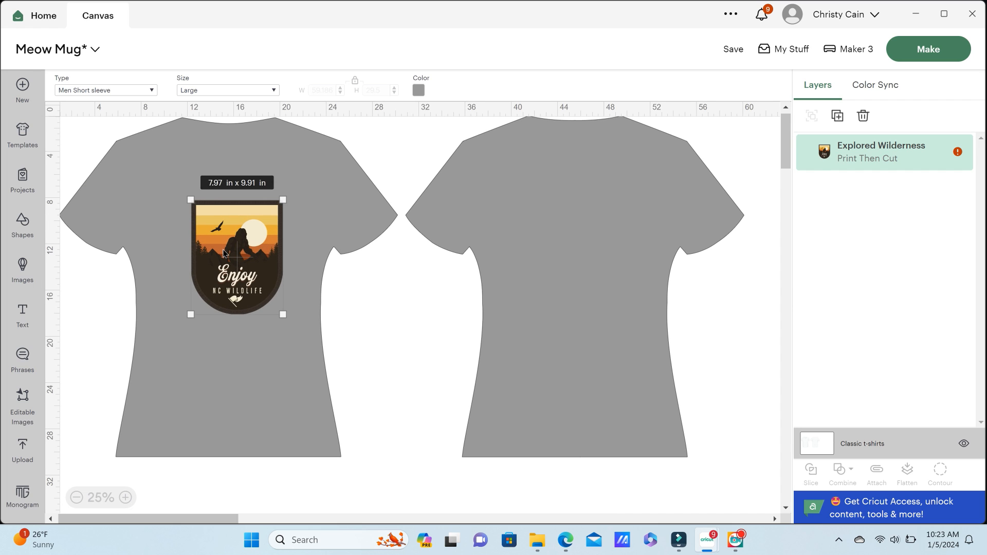
click(513, 223)
drag(236, 251, 604, 242)
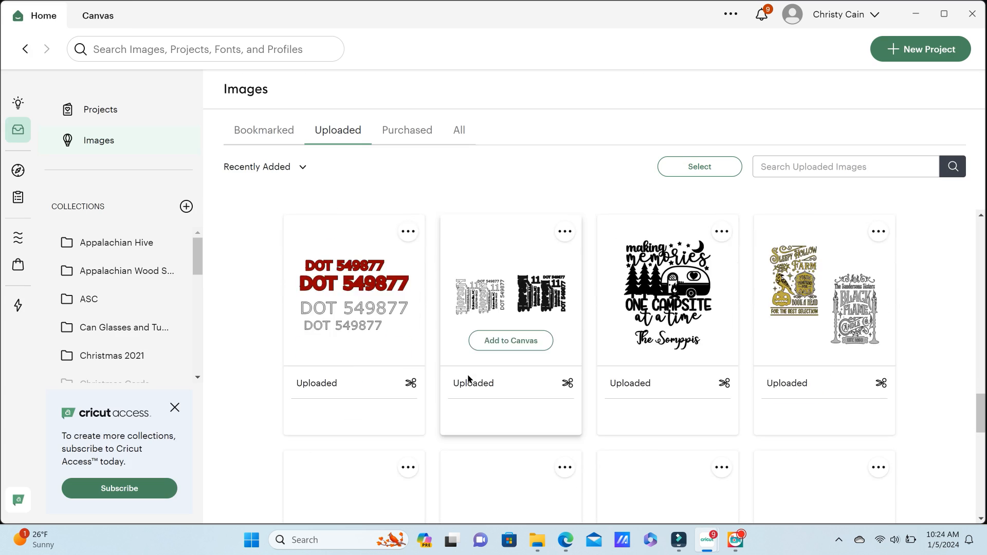
Add the uploaded round Appalachian Home Co. logo to the canvas and place it on the shirt's front view.
scroll(469, 379, down, 5)
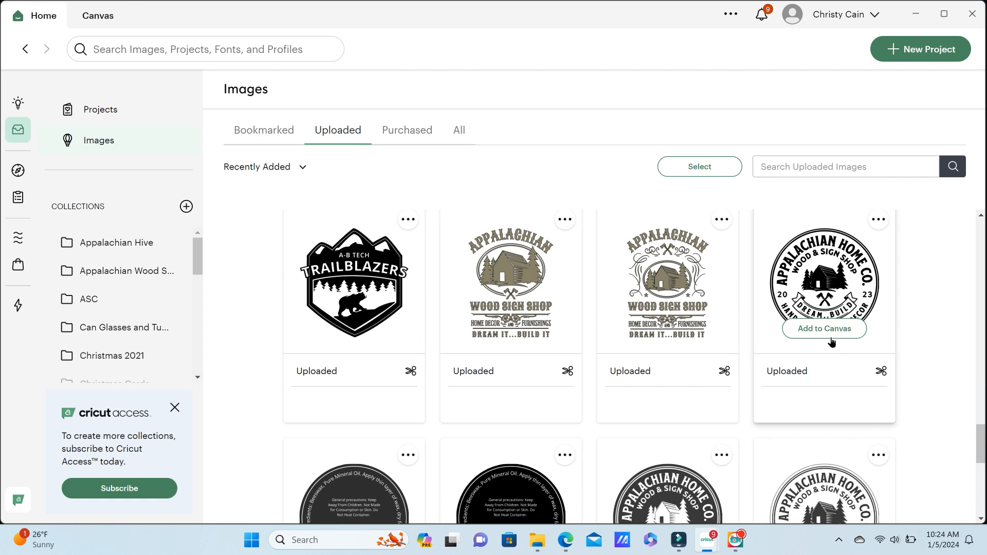
click(829, 331)
click(587, 491)
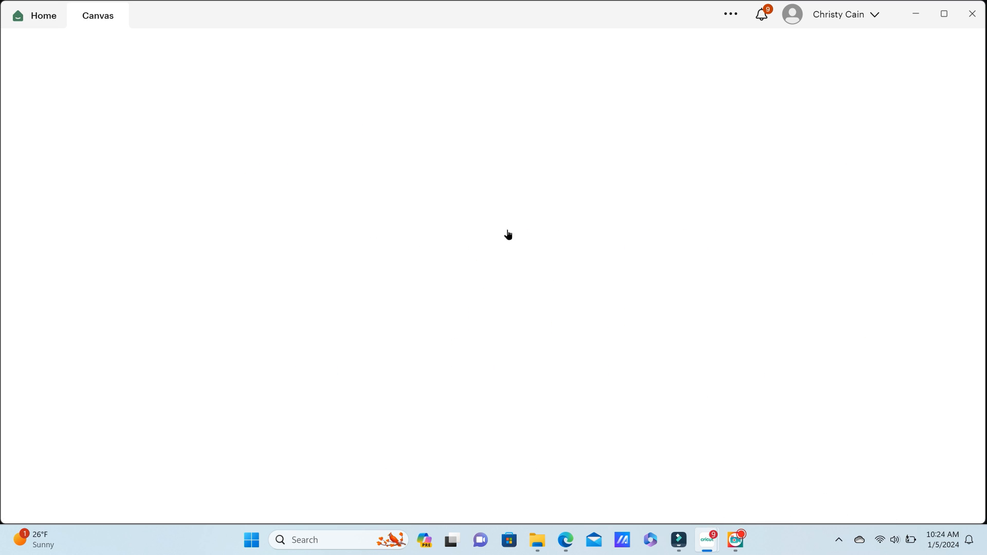
drag(90, 155, 256, 240)
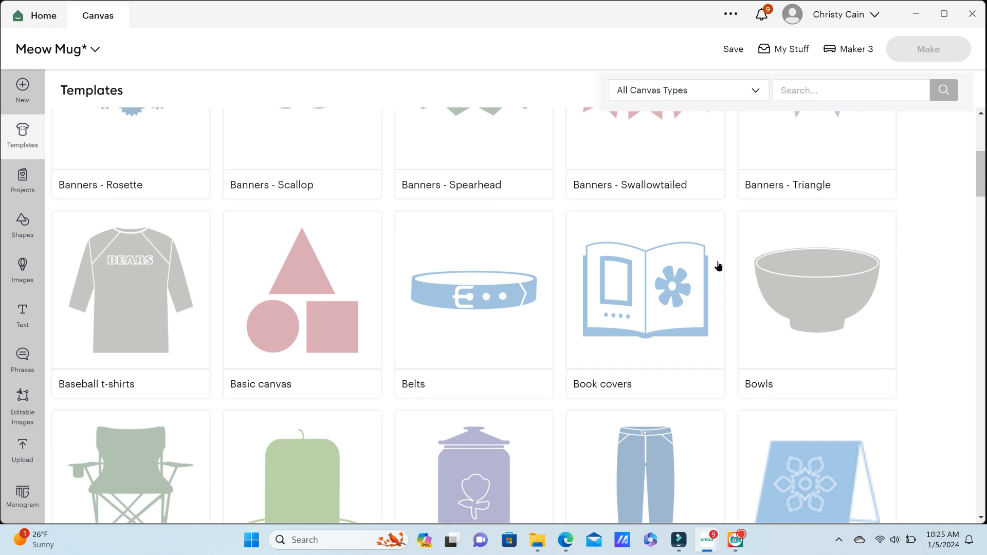
Load the Camping chairs template, review its size options, and color the chairs dark red.
scroll(718, 266, down, 4)
click(130, 267)
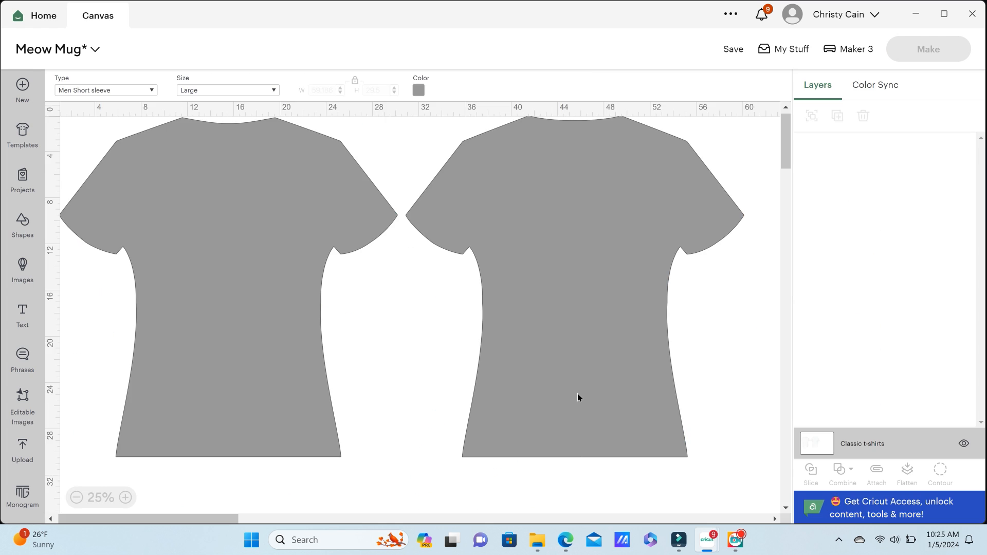
click(247, 88)
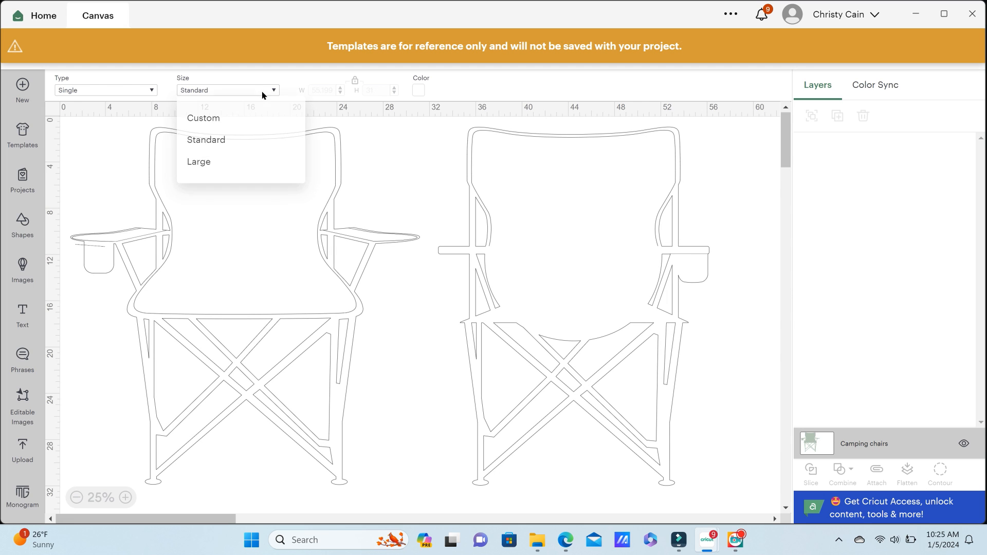
click(418, 91)
click(430, 162)
click(432, 175)
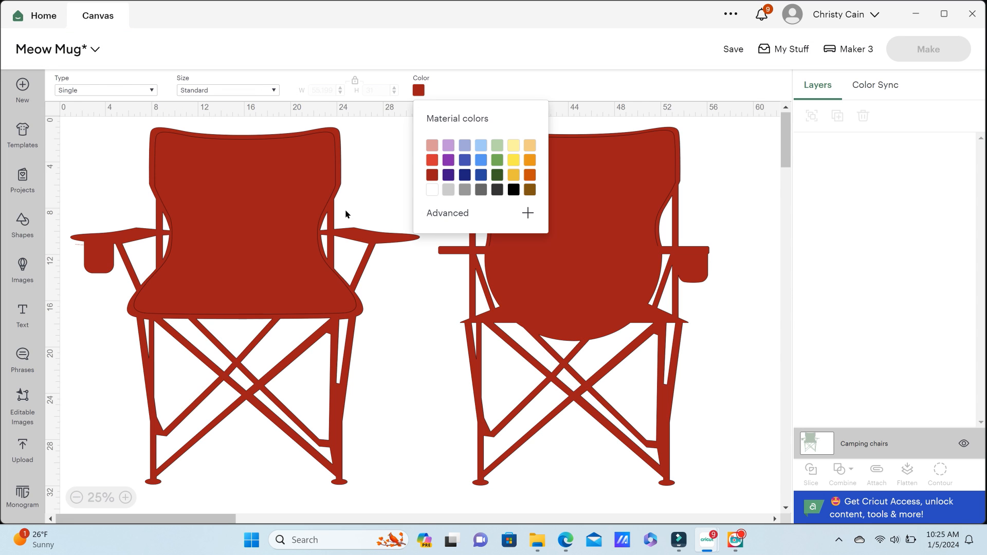
click(344, 214)
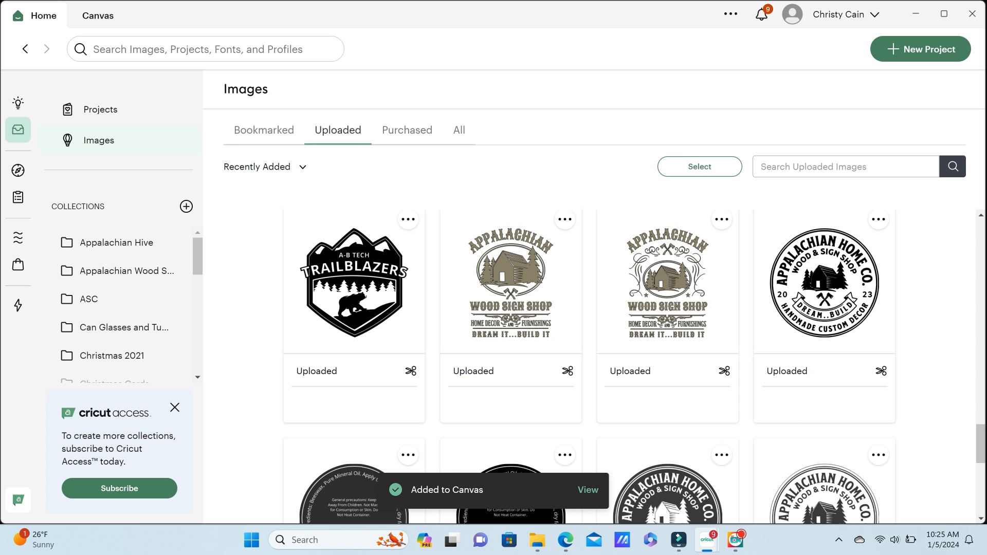
Bring the Appalachian Wood Sign Shop logo onto the chair canvas and recolor it black.
click(591, 491)
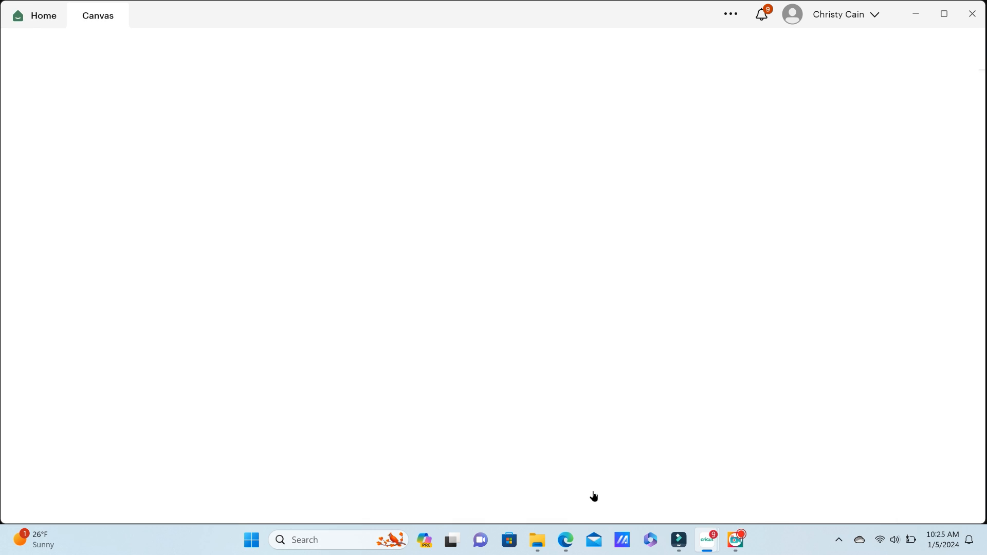
right_click(225, 189)
click(177, 90)
click(177, 90)
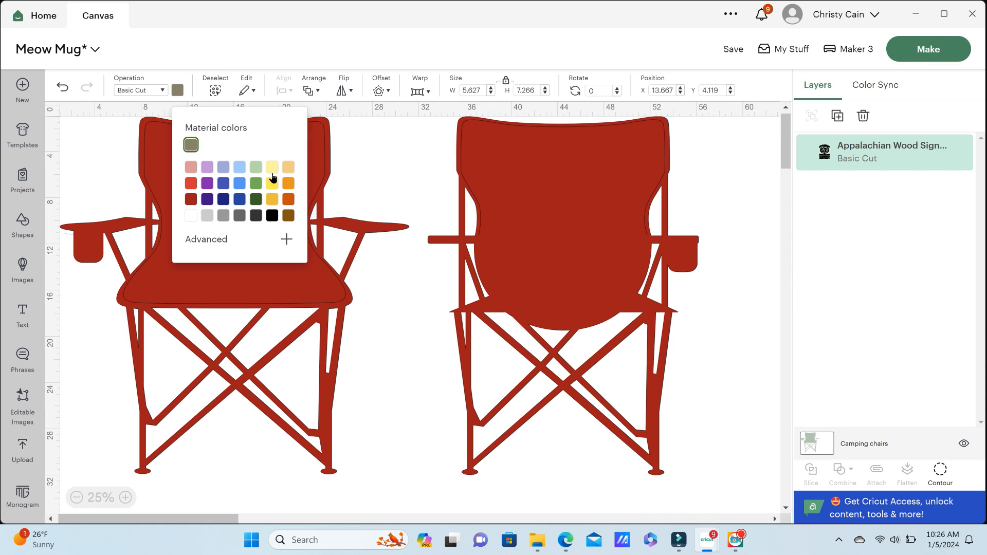
click(274, 218)
click(379, 194)
Resize the black logo on the front chair and move it onto the back view of the chair.
drag(227, 184, 210, 167)
drag(253, 221, 266, 239)
drag(238, 191, 575, 214)
click(713, 304)
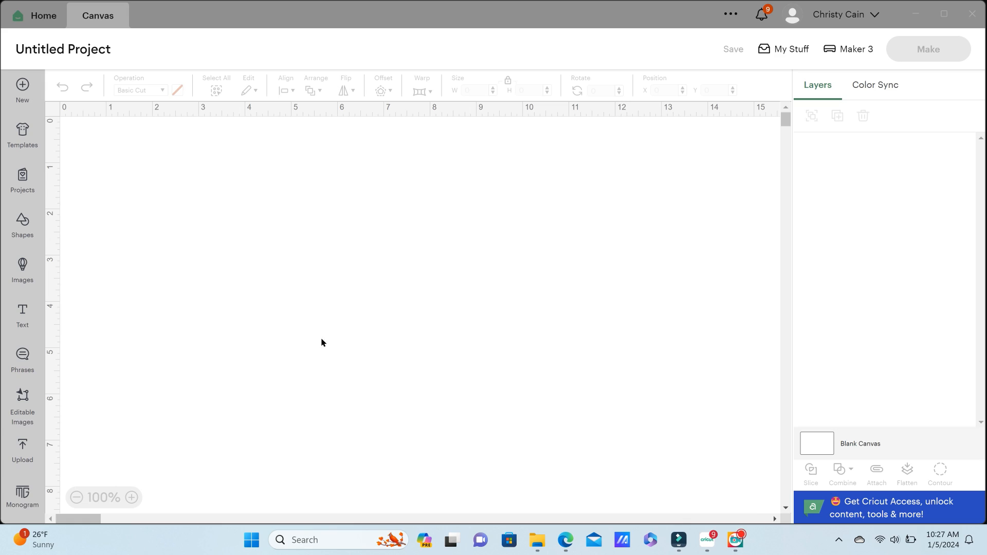
Search the Cricut image library for "coffee".
click(24, 271)
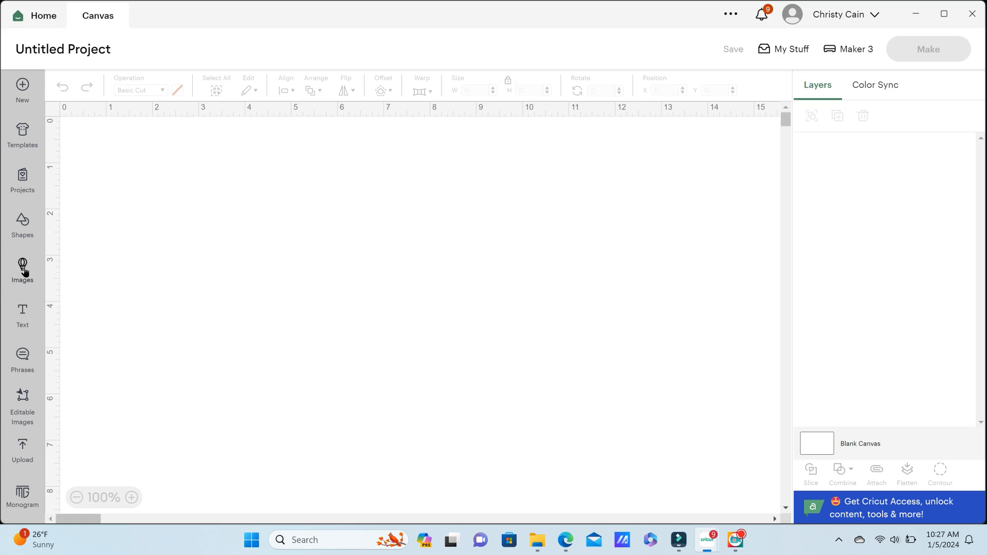
click(463, 134)
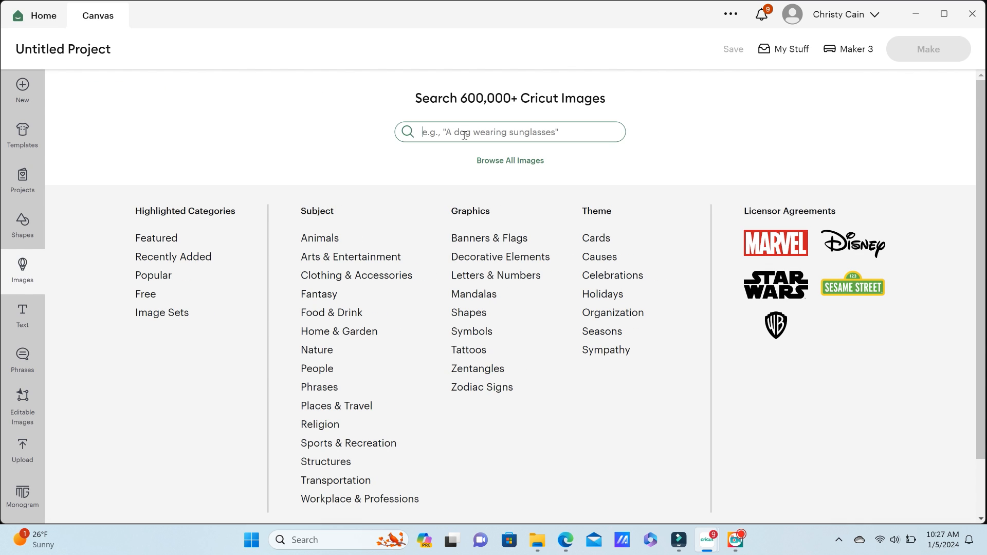
text(coffee)
key(Return)
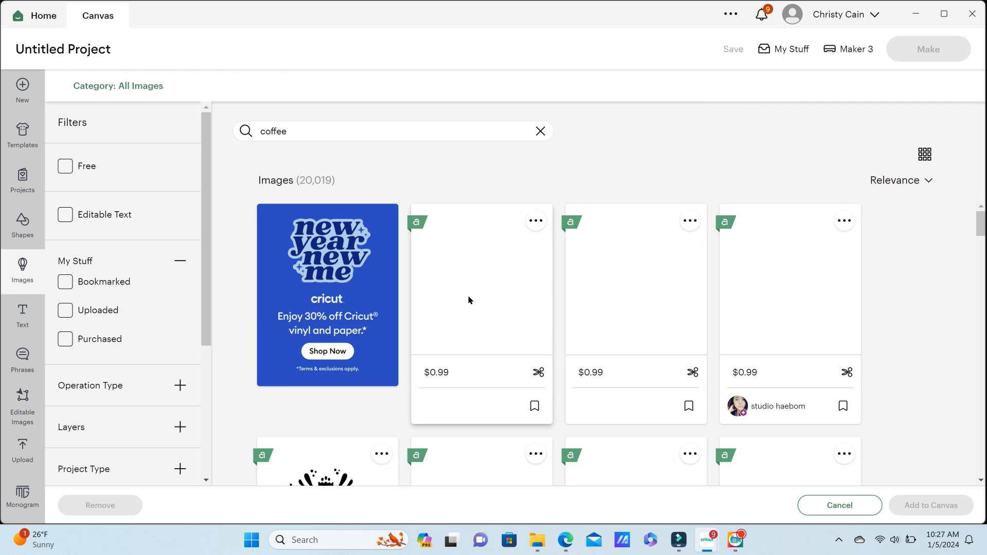
Bookmark the stacked three-color COFFEE image from NS Arts Shop and start adding it to a collection.
scroll(469, 300, down, 3)
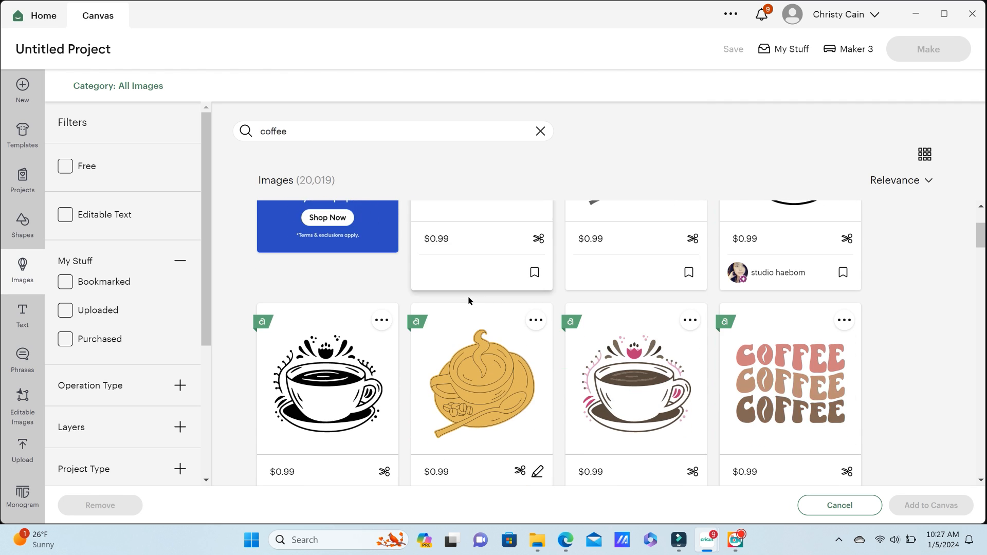
click(783, 372)
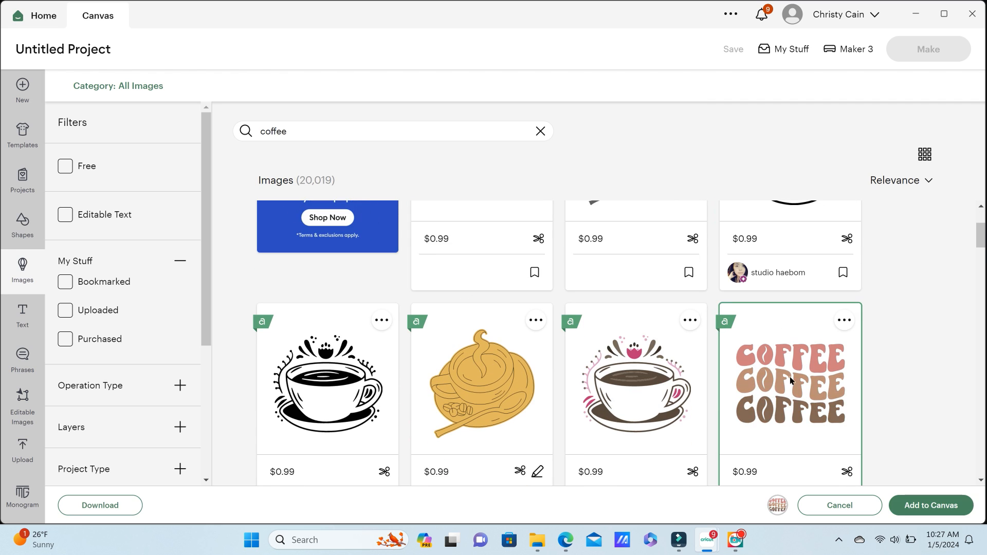
scroll(886, 401, down, 1)
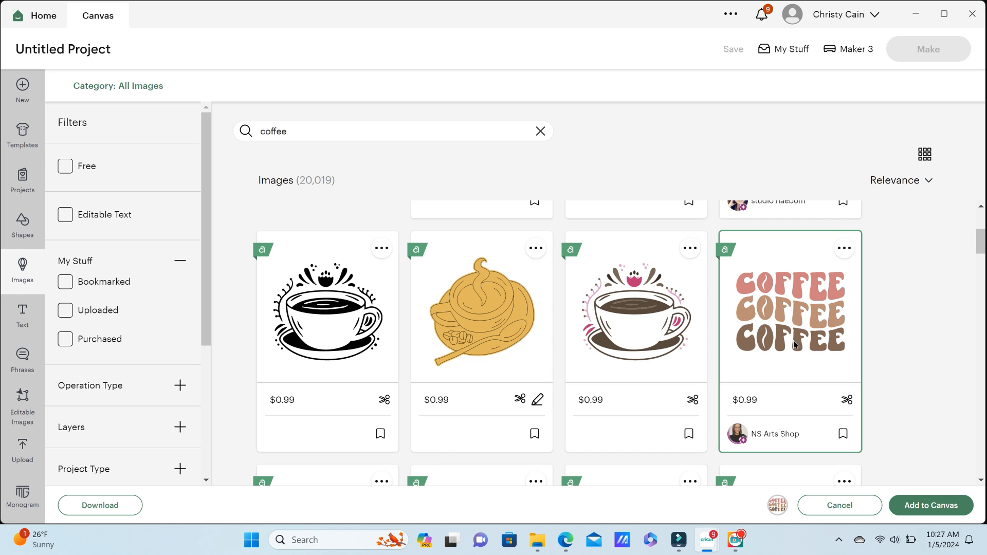
click(844, 434)
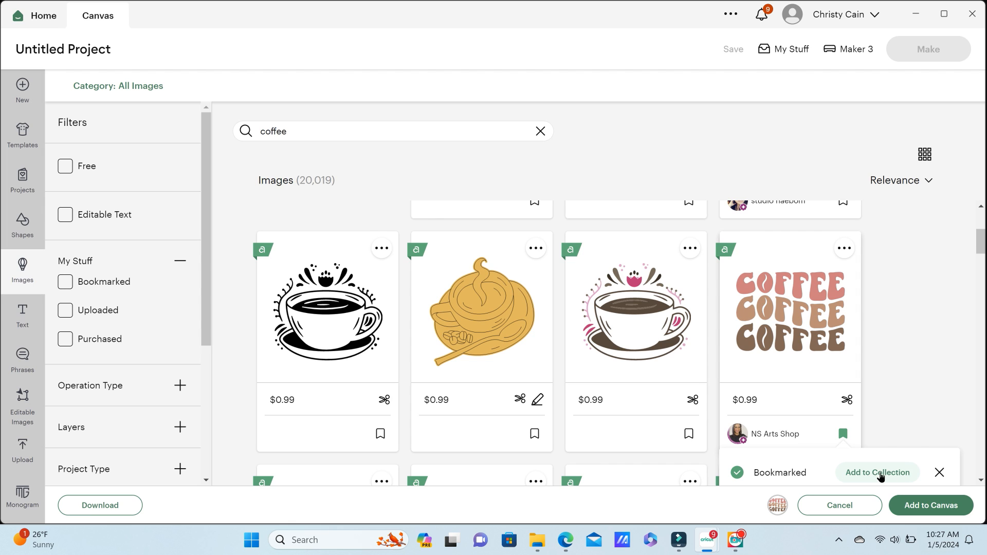
click(875, 473)
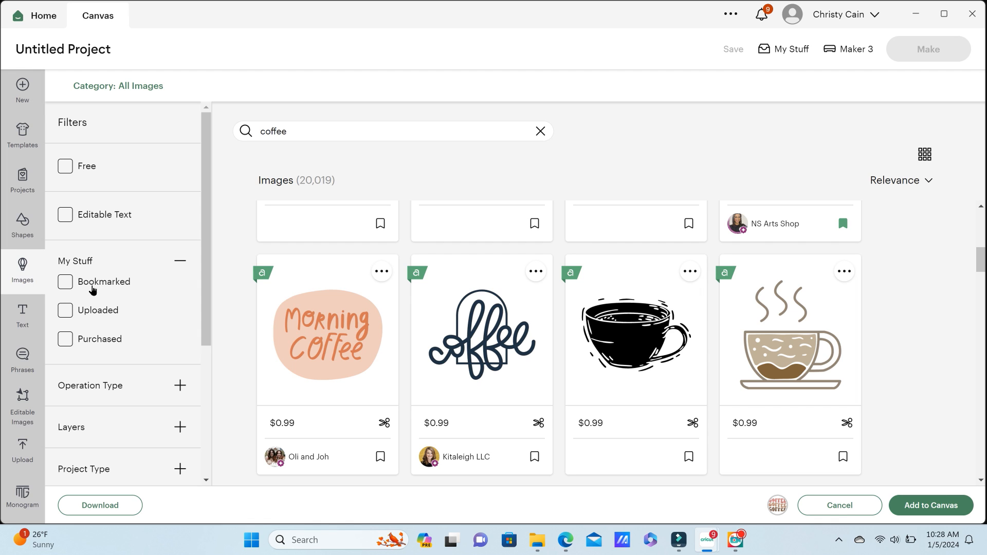
Add the bookmarked COFFEE image to the canvas and shrink it to about 6.25 × 4.56 in, placed mid-canvas.
click(67, 283)
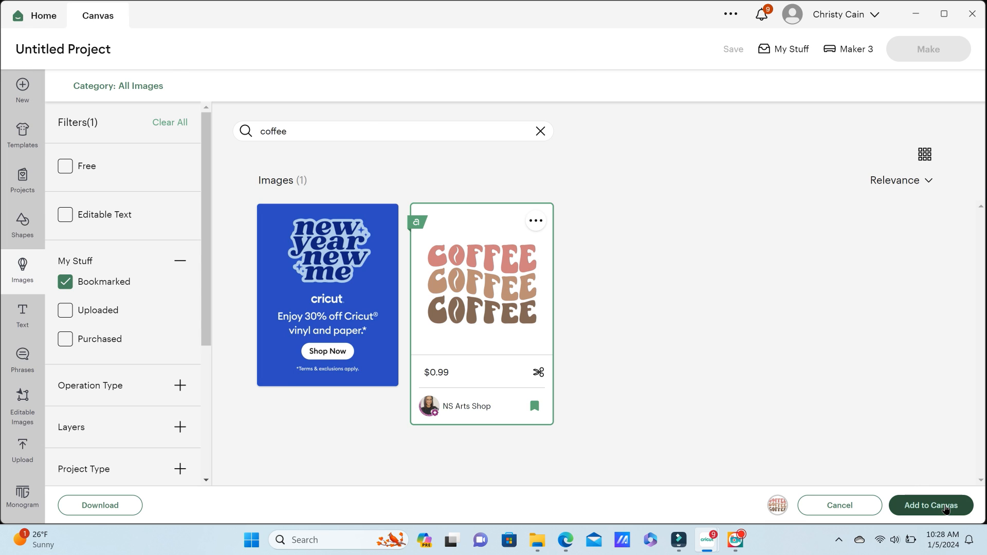
click(947, 510)
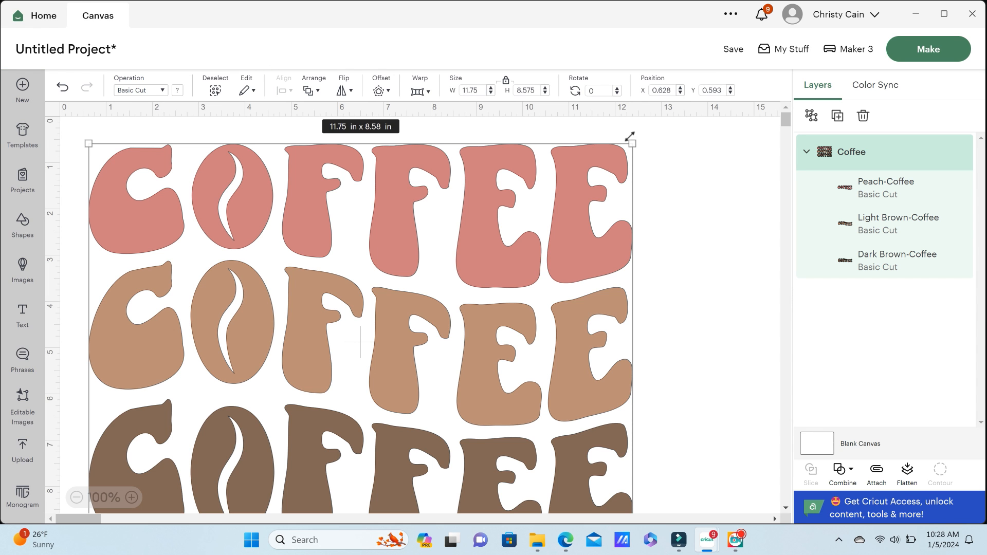
drag(631, 146, 375, 326)
drag(247, 449, 388, 326)
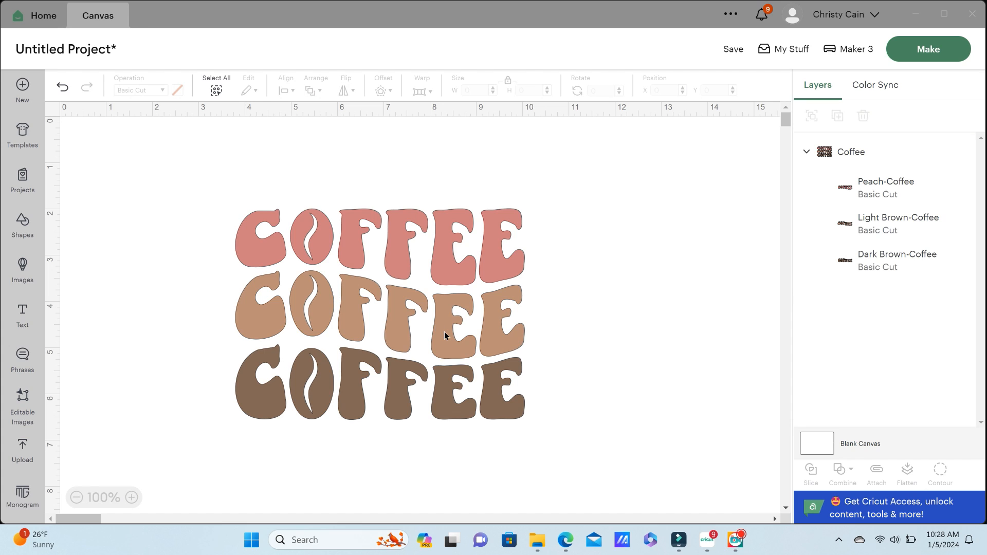
click(444, 332)
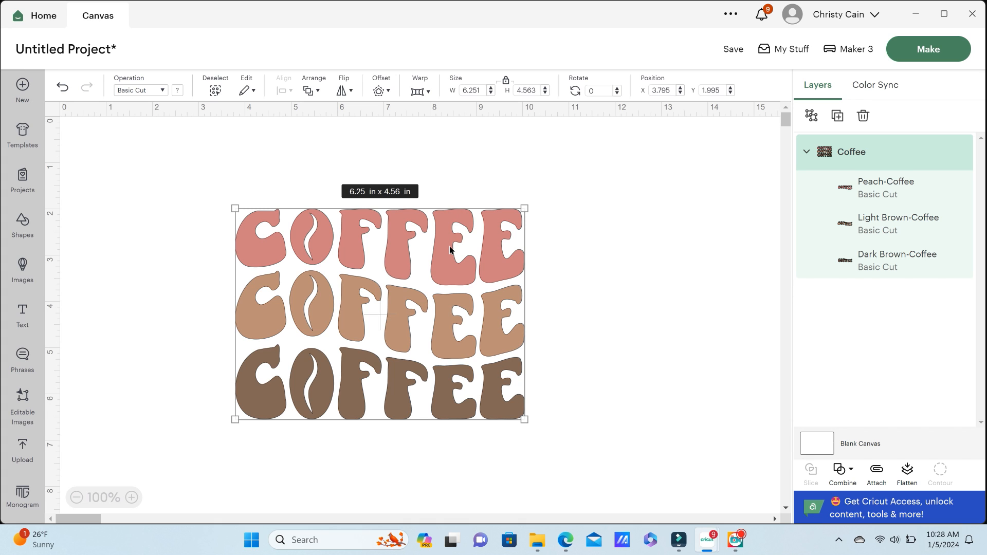
Save the project with the title Coffee in the Can Glasses and Tumblers collection.
click(734, 50)
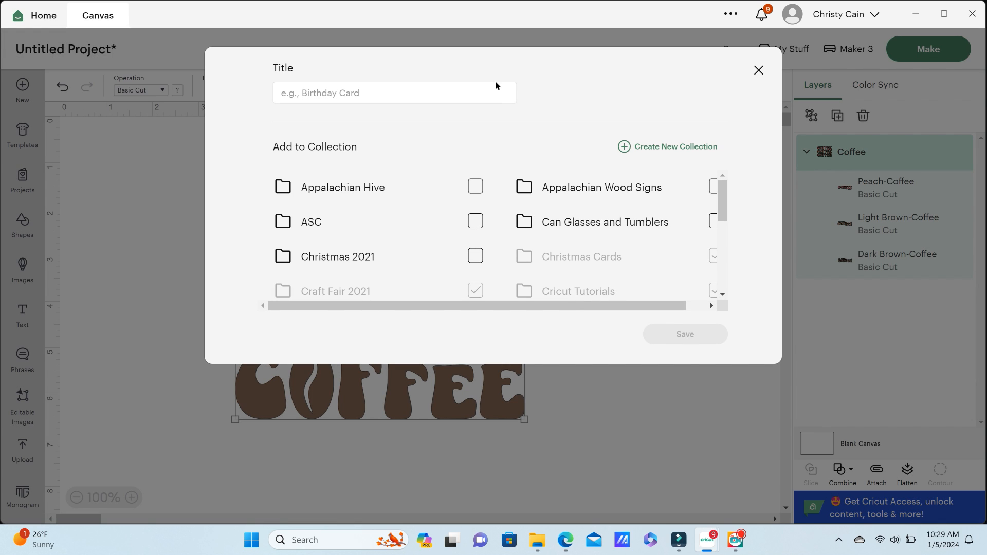
click(479, 91)
text(Coffee)
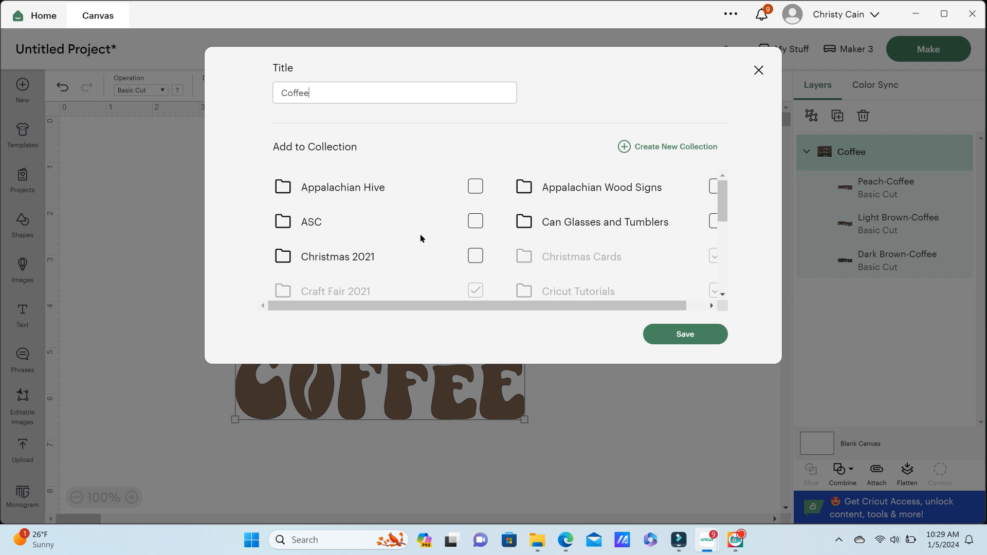
click(584, 224)
click(694, 221)
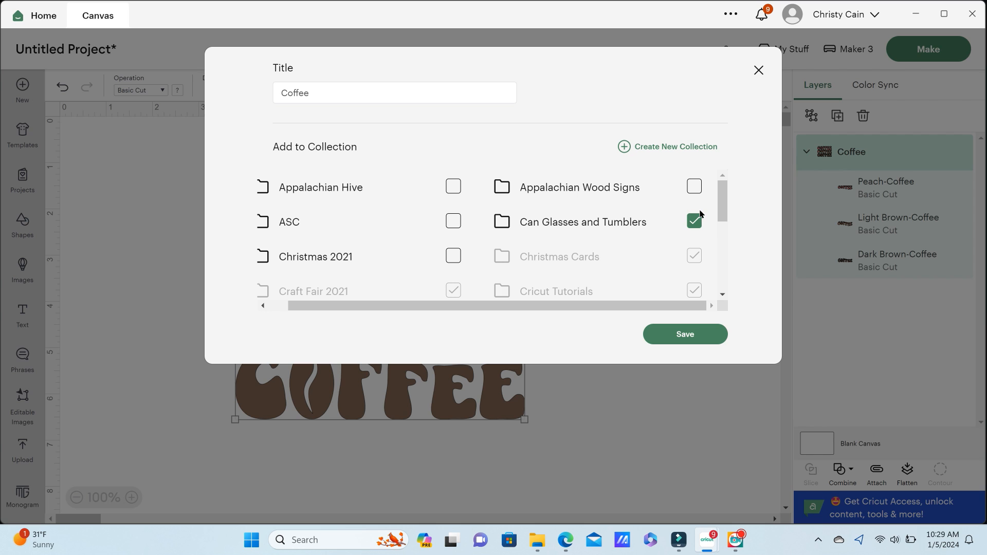
click(685, 335)
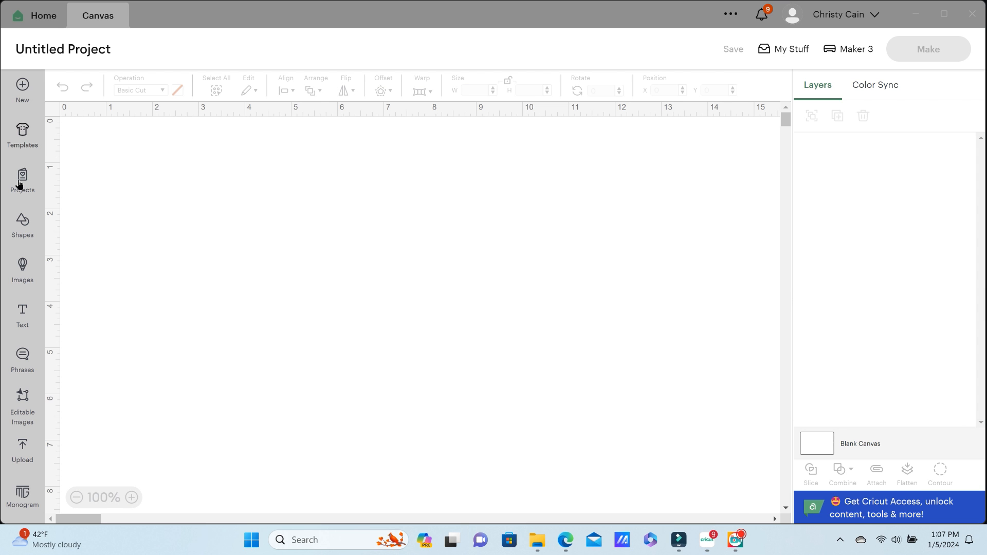
Browse the saved projects, search them for "coffee", and view the Coffee project's details.
click(21, 180)
click(791, 51)
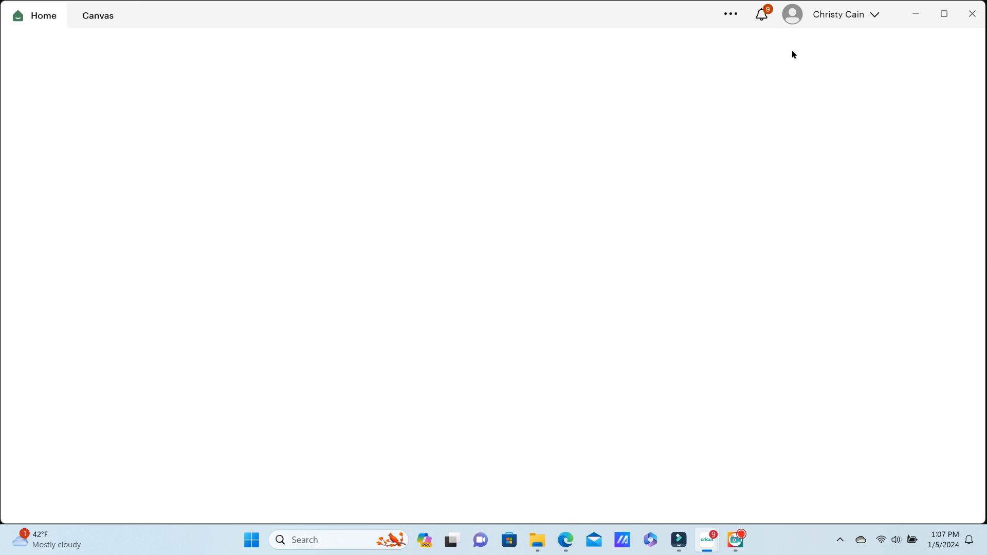
scroll(620, 293, down, 6)
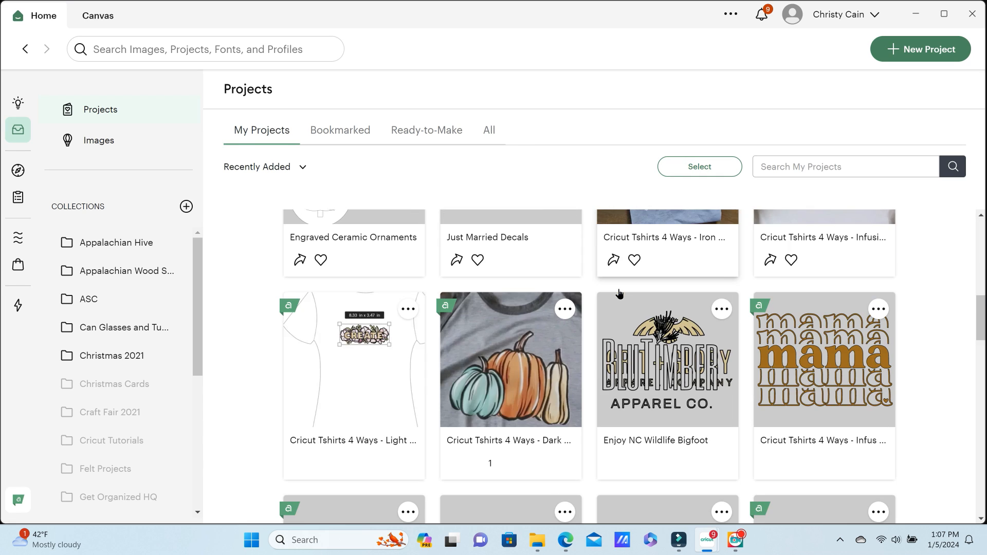
scroll(620, 294, down, 6)
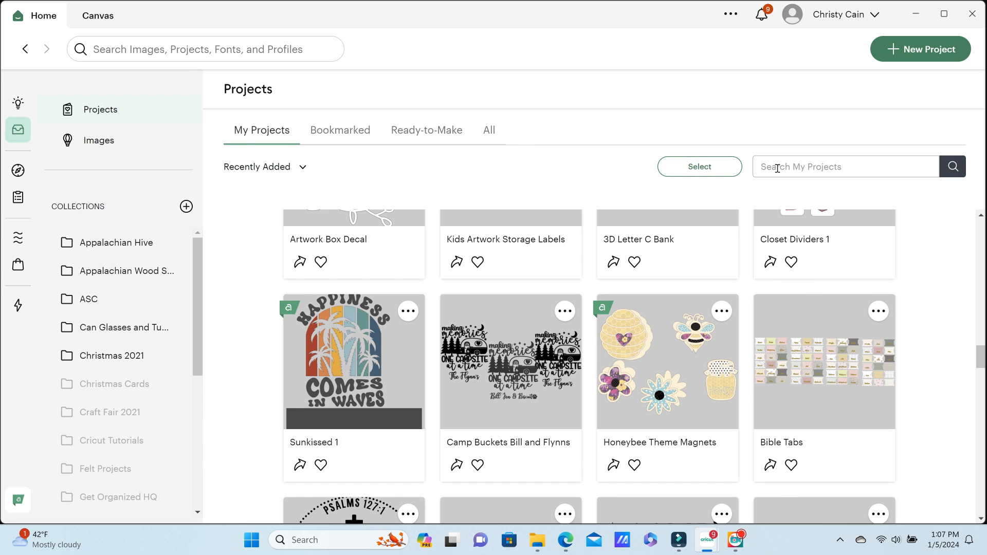
text(coffee)
click(956, 166)
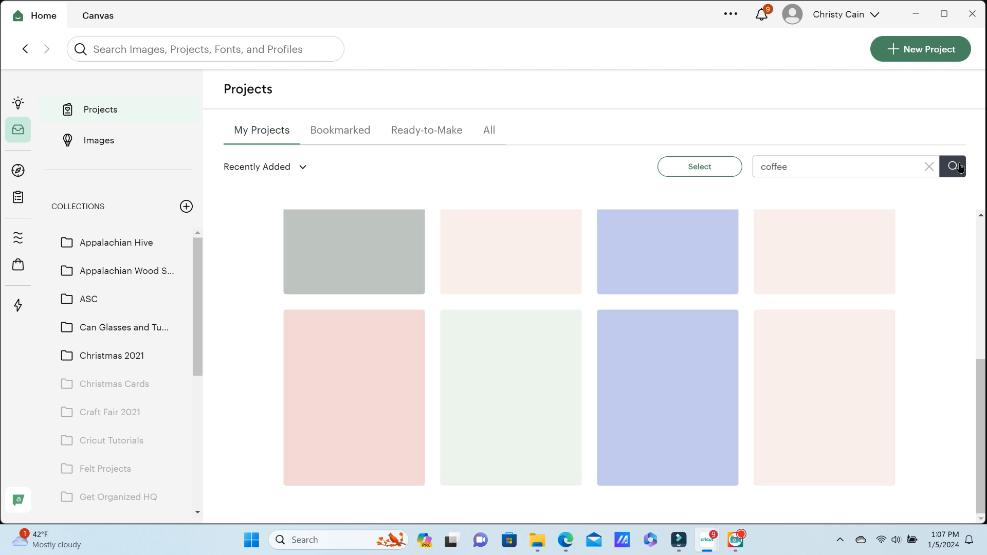
scroll(648, 272, up, 6)
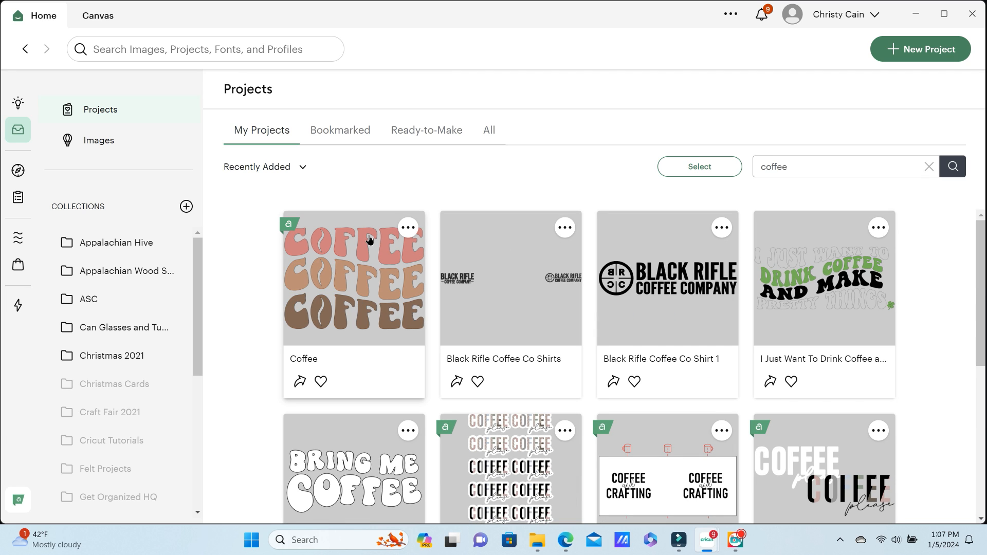
click(344, 282)
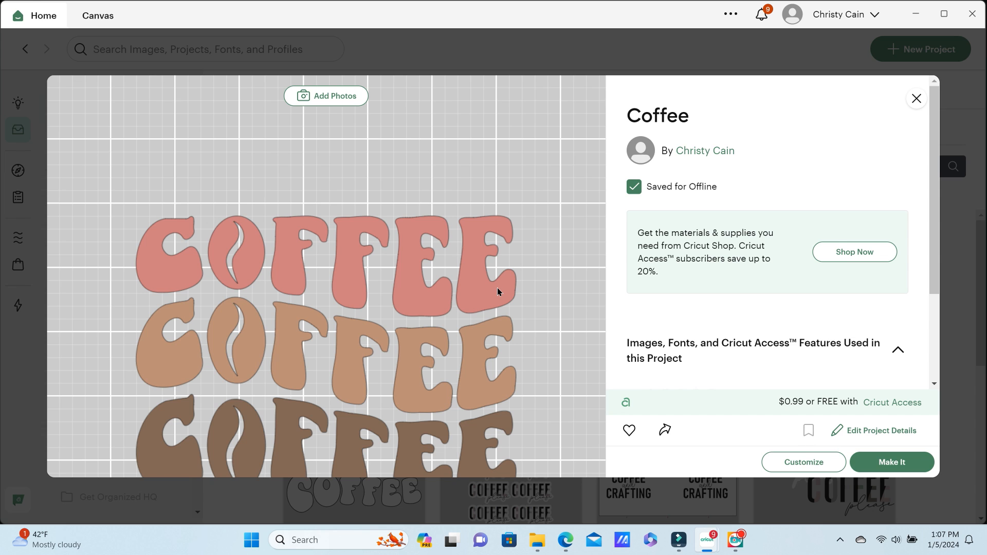
click(916, 99)
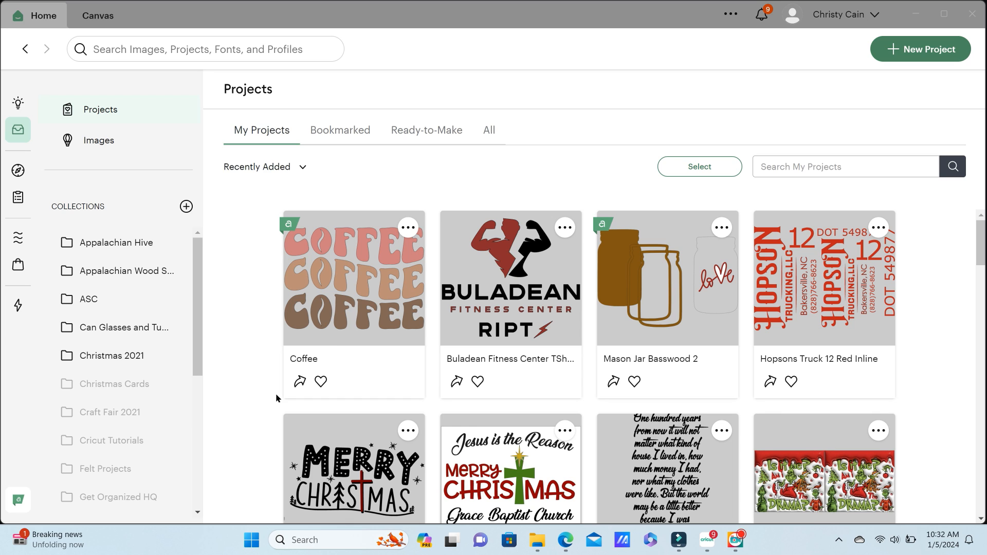
Start sharing the Coffee project with a photo, review the description and tags fields, then discard the changes and close the project.
click(301, 383)
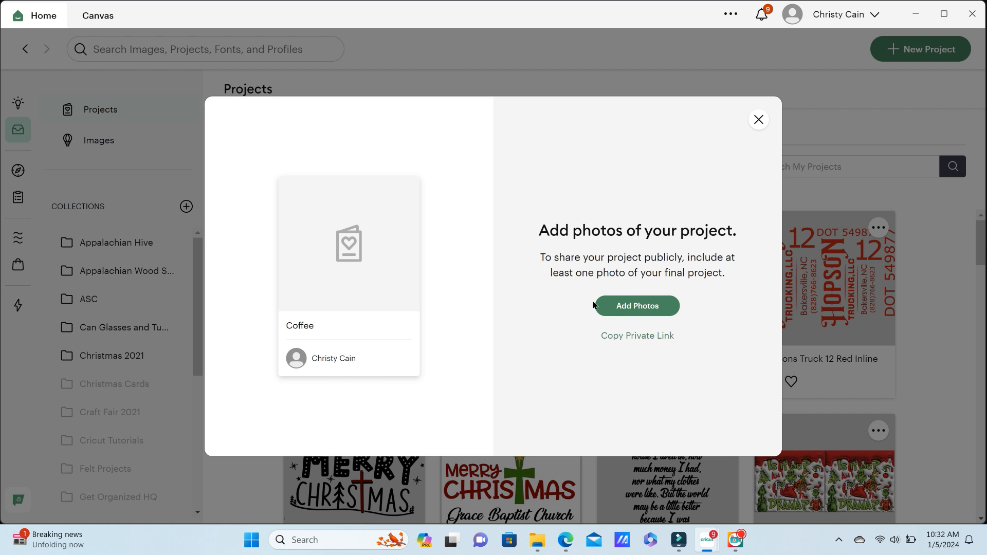
click(650, 306)
click(703, 347)
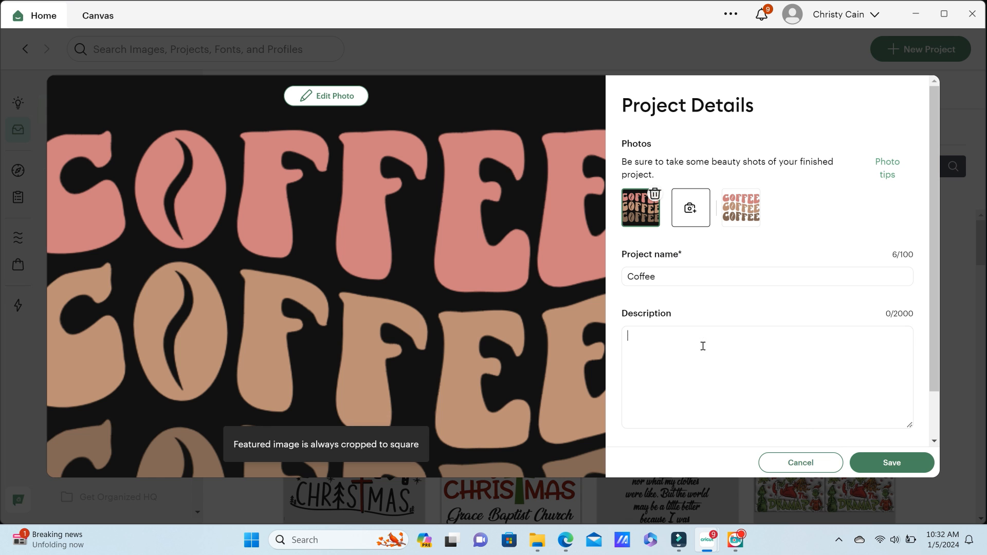
drag(938, 357, 938, 411)
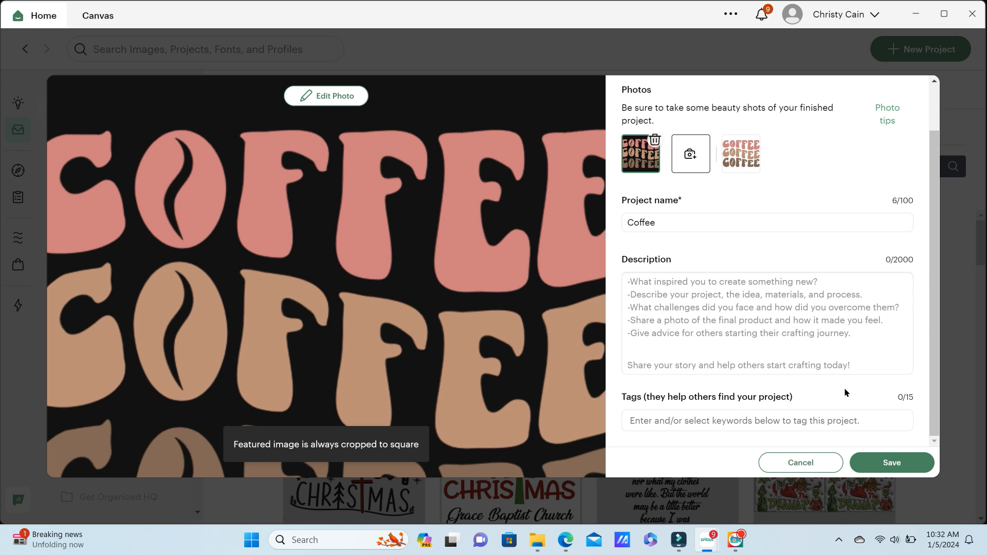
drag(934, 153, 931, 114)
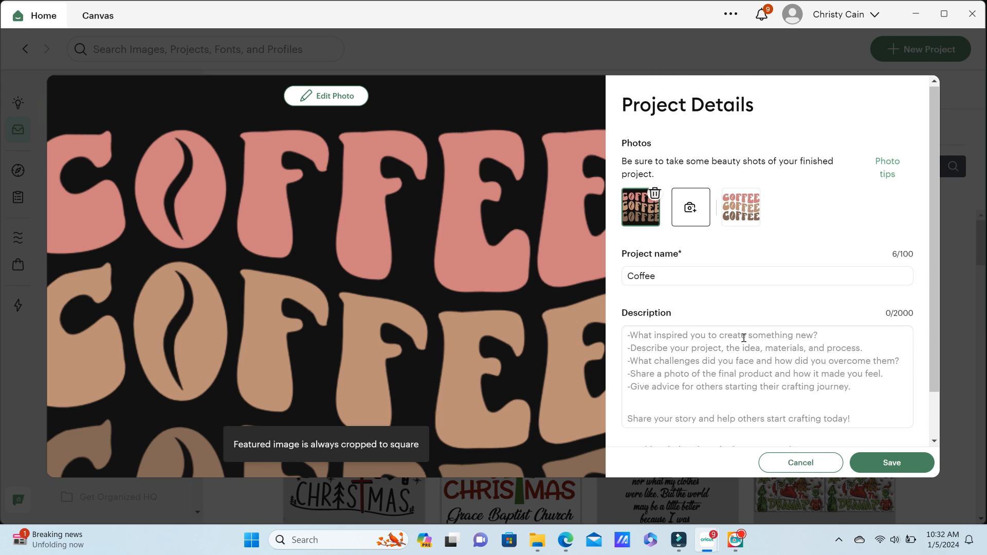
scroll(771, 370, down, 1)
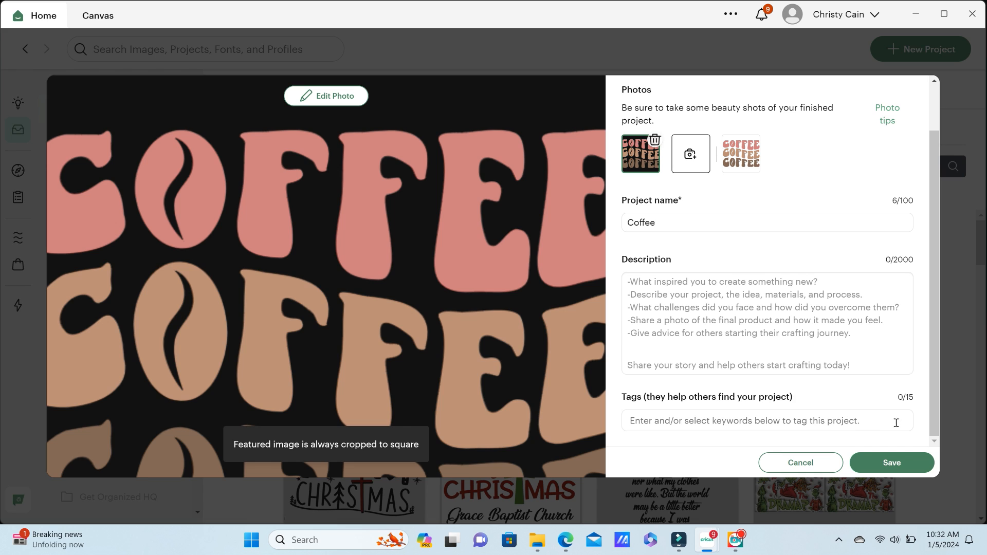
click(808, 463)
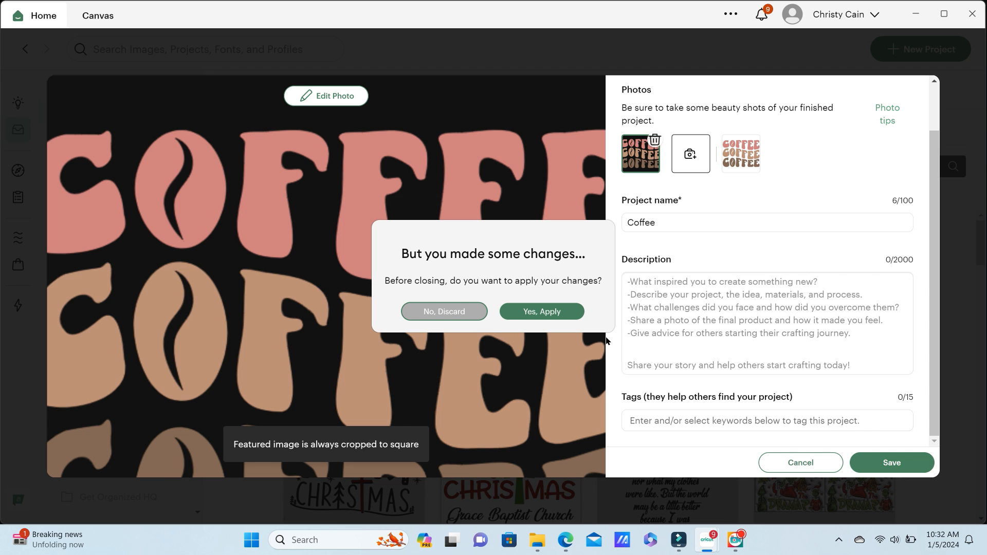
click(437, 312)
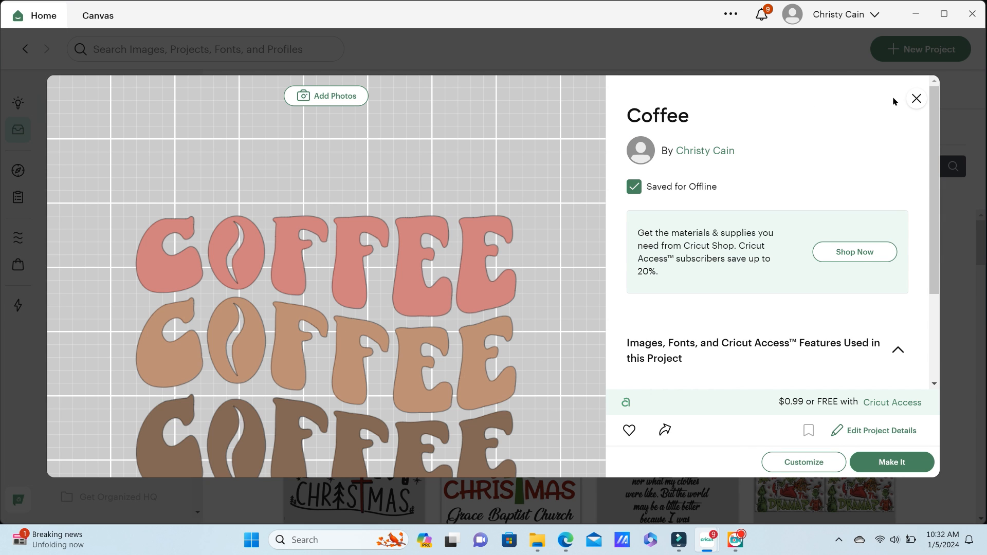
click(916, 99)
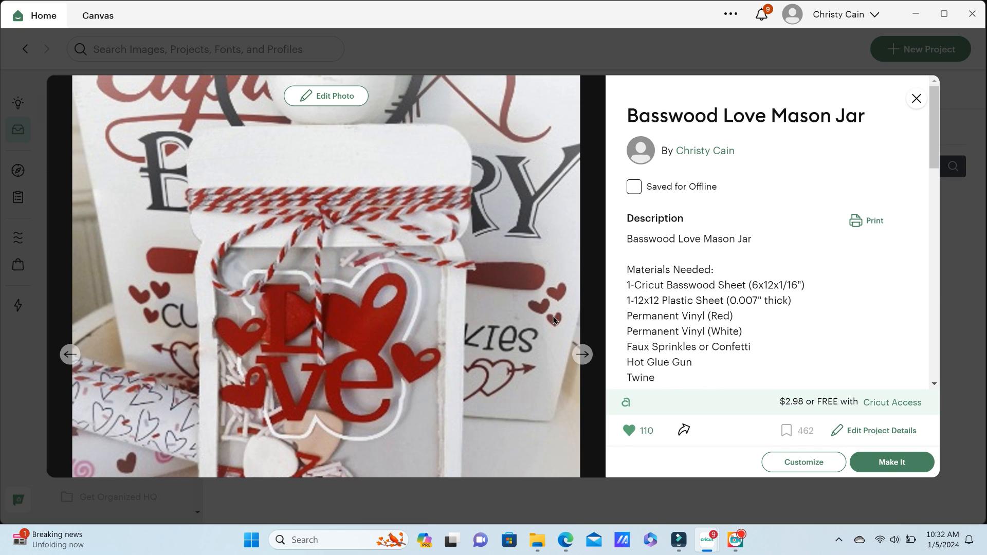